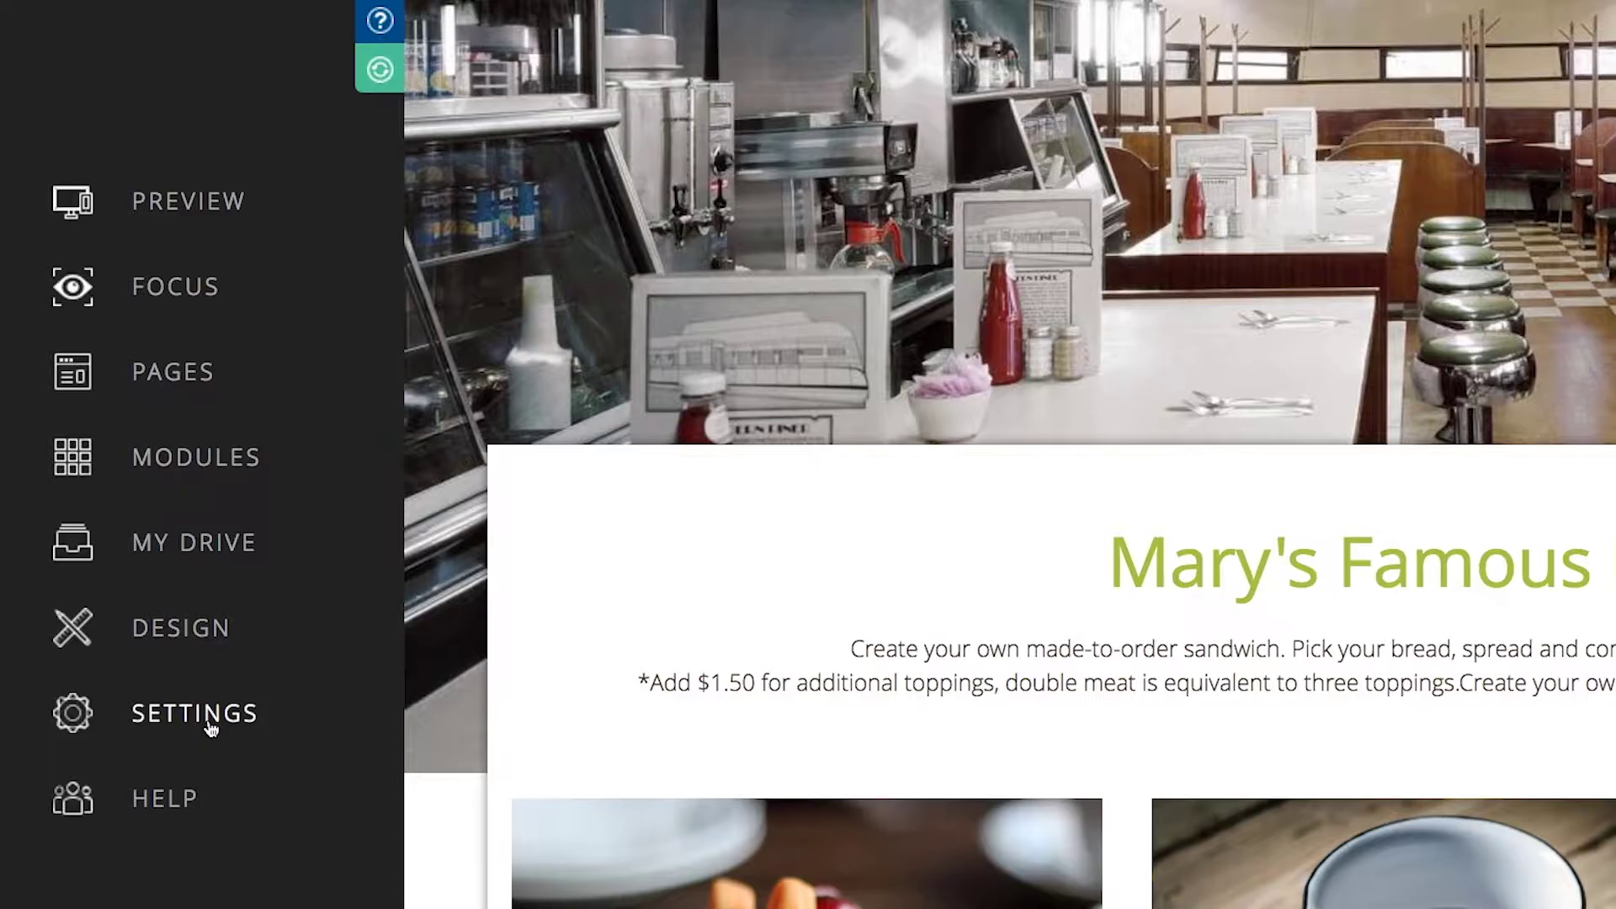
- Open the site-wide Settings panel for the Mary's Famous Diner site
left_click(210, 726)
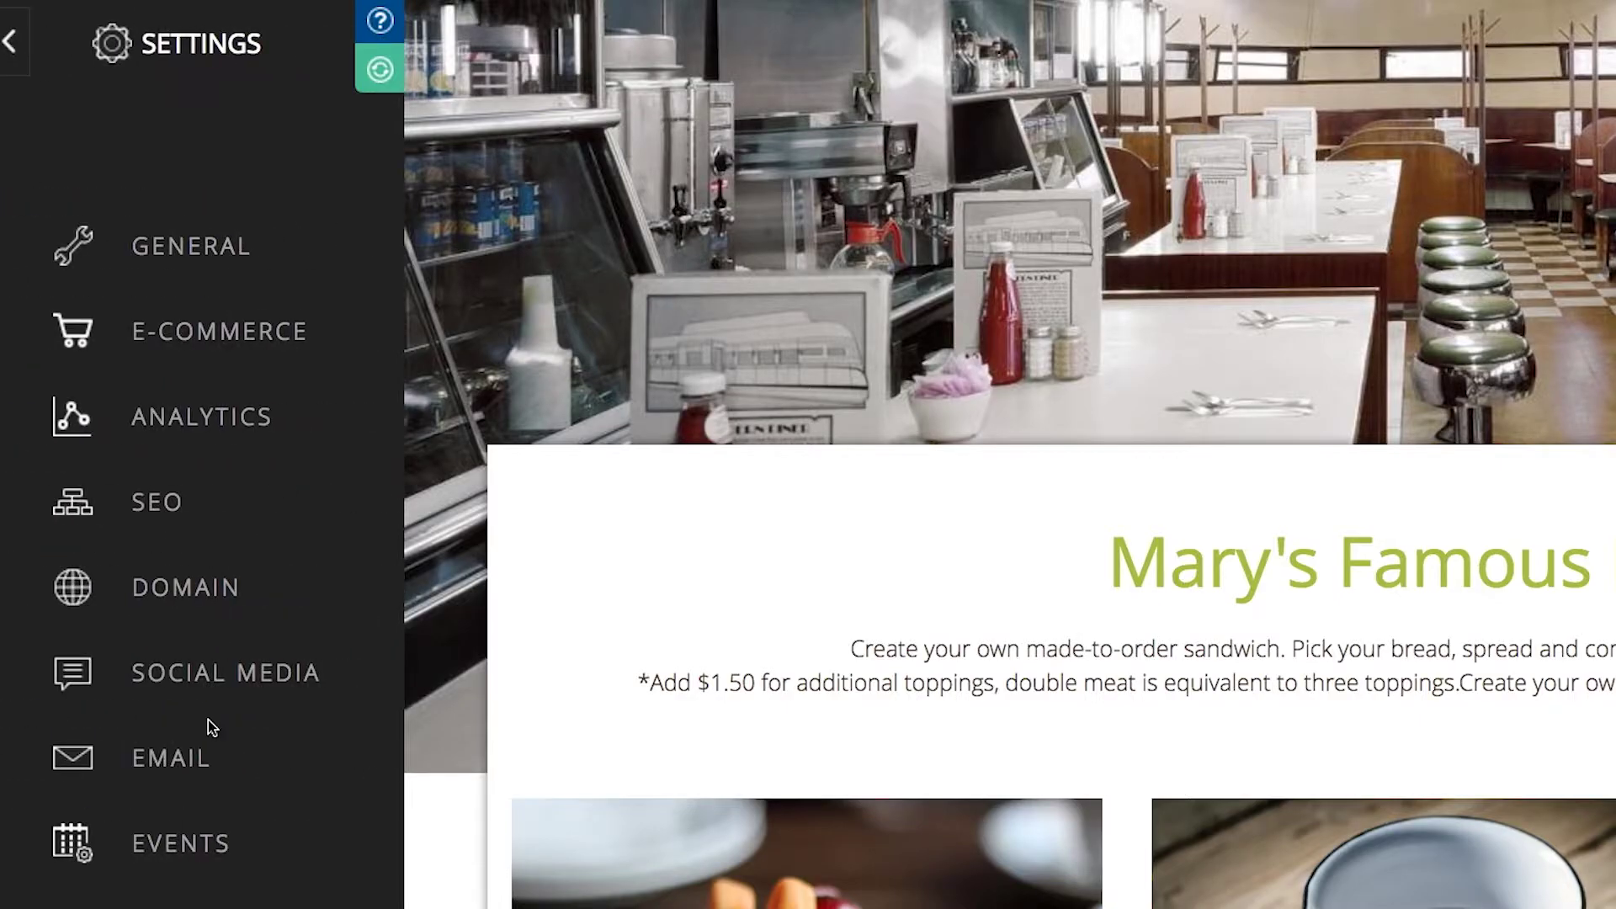
- In SEO settings, try the other order, then keep Site Name Structure as 'Site Name - Menu Name'
left_click(160, 522)
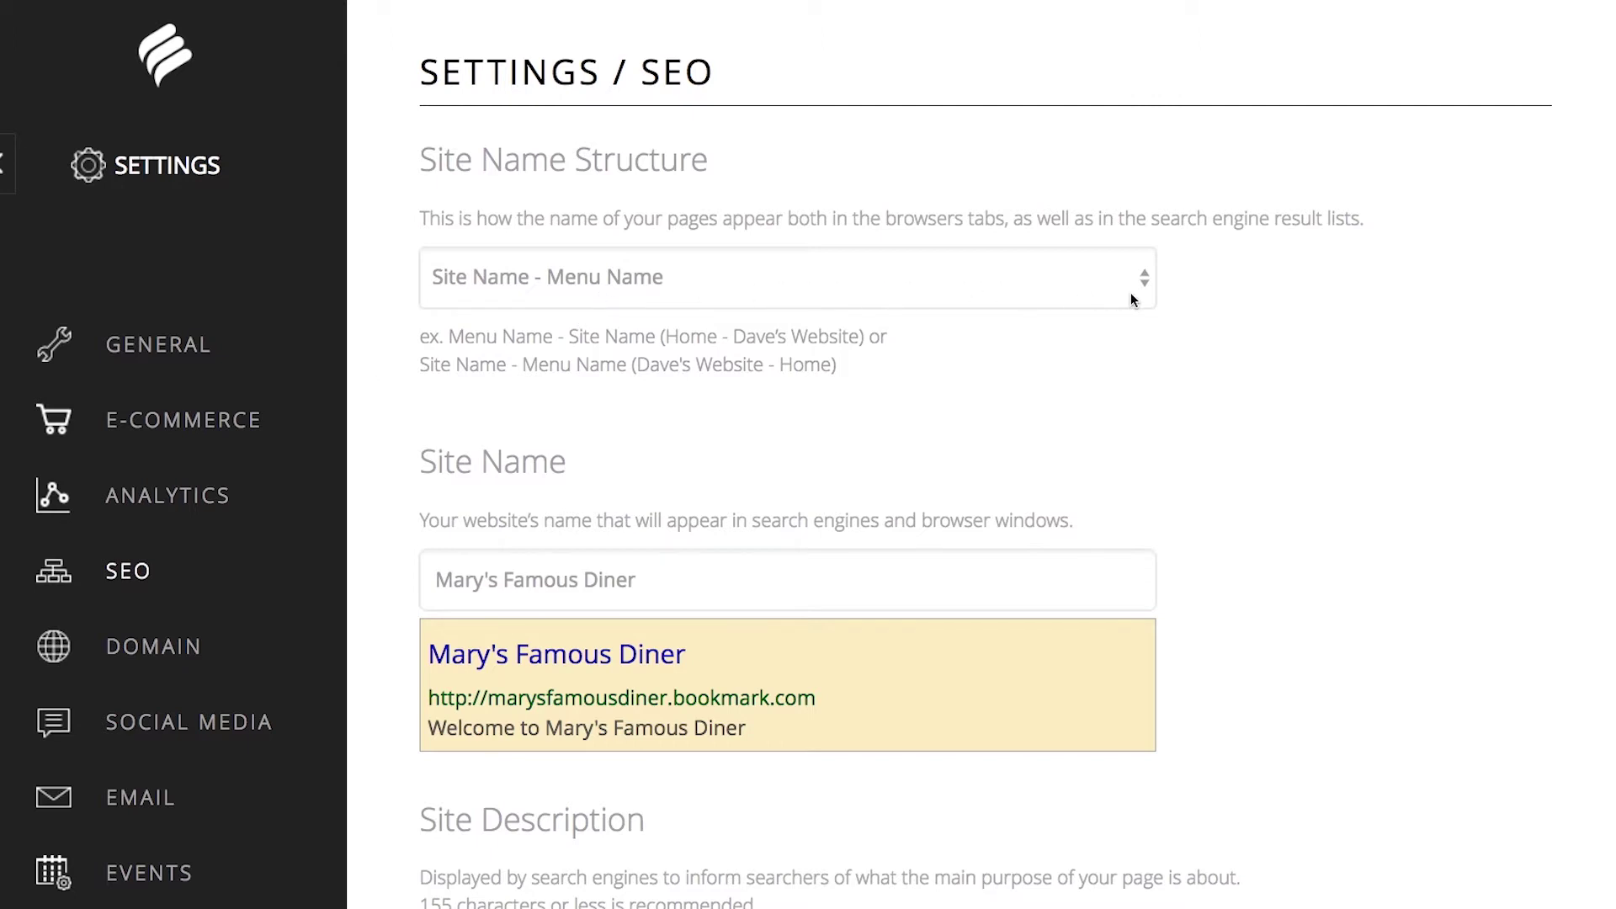
left_click(1131, 293)
left_click(1132, 302)
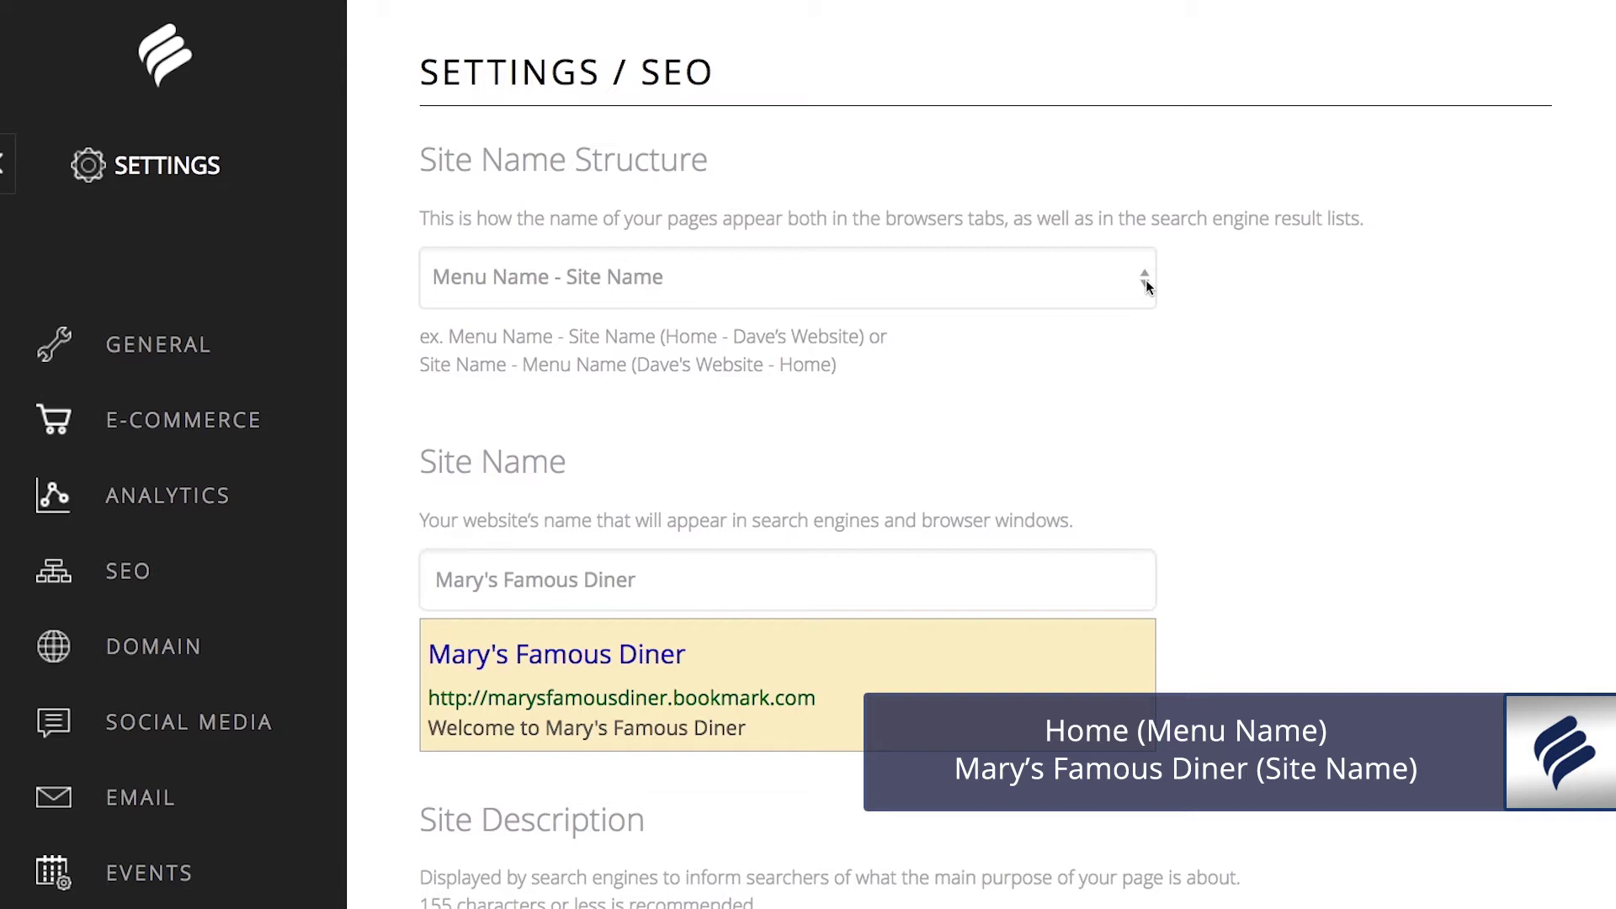
left_click(1145, 279)
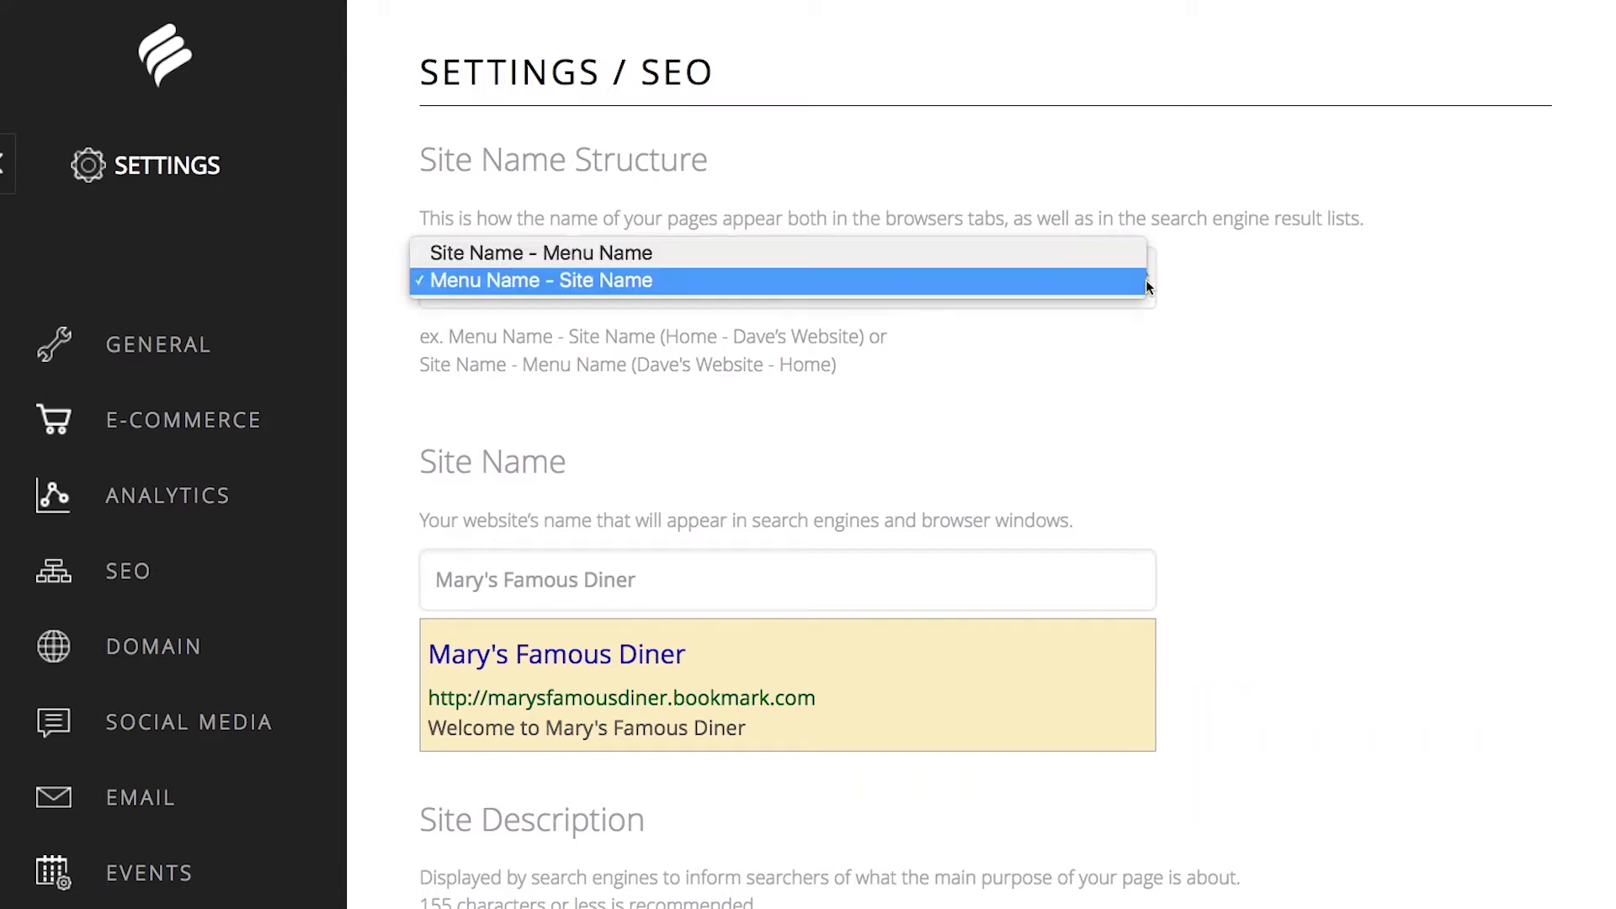
left_click(1099, 265)
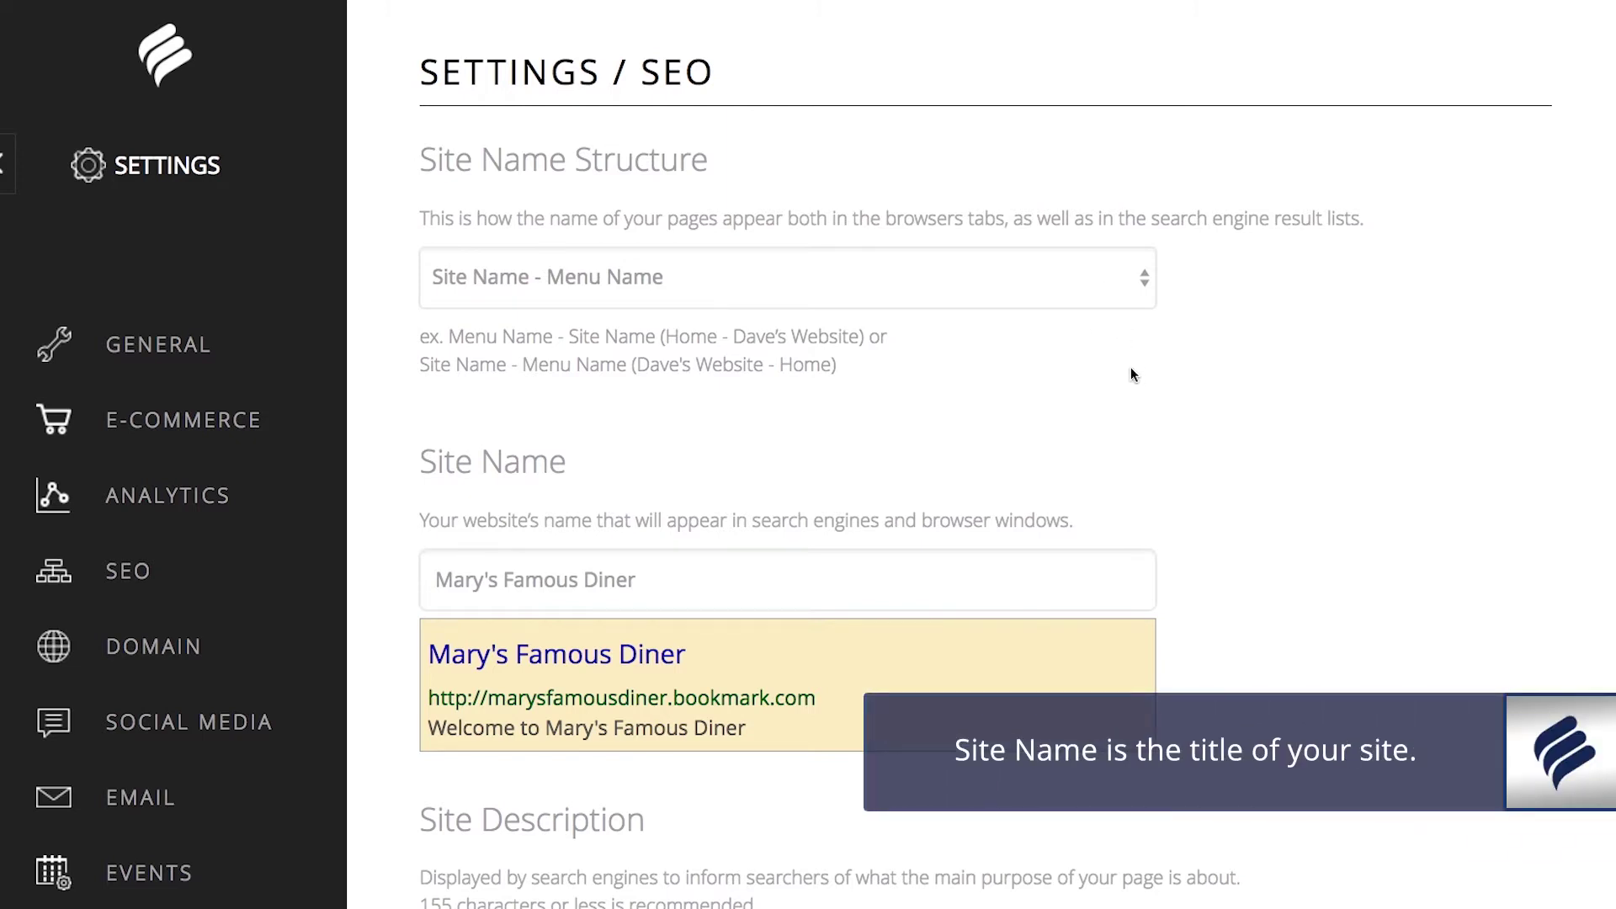
- Append ' Home of Toronto's Waffle Mountain' to the site name 'Mary's Famous Diner'
left_click(710, 576)
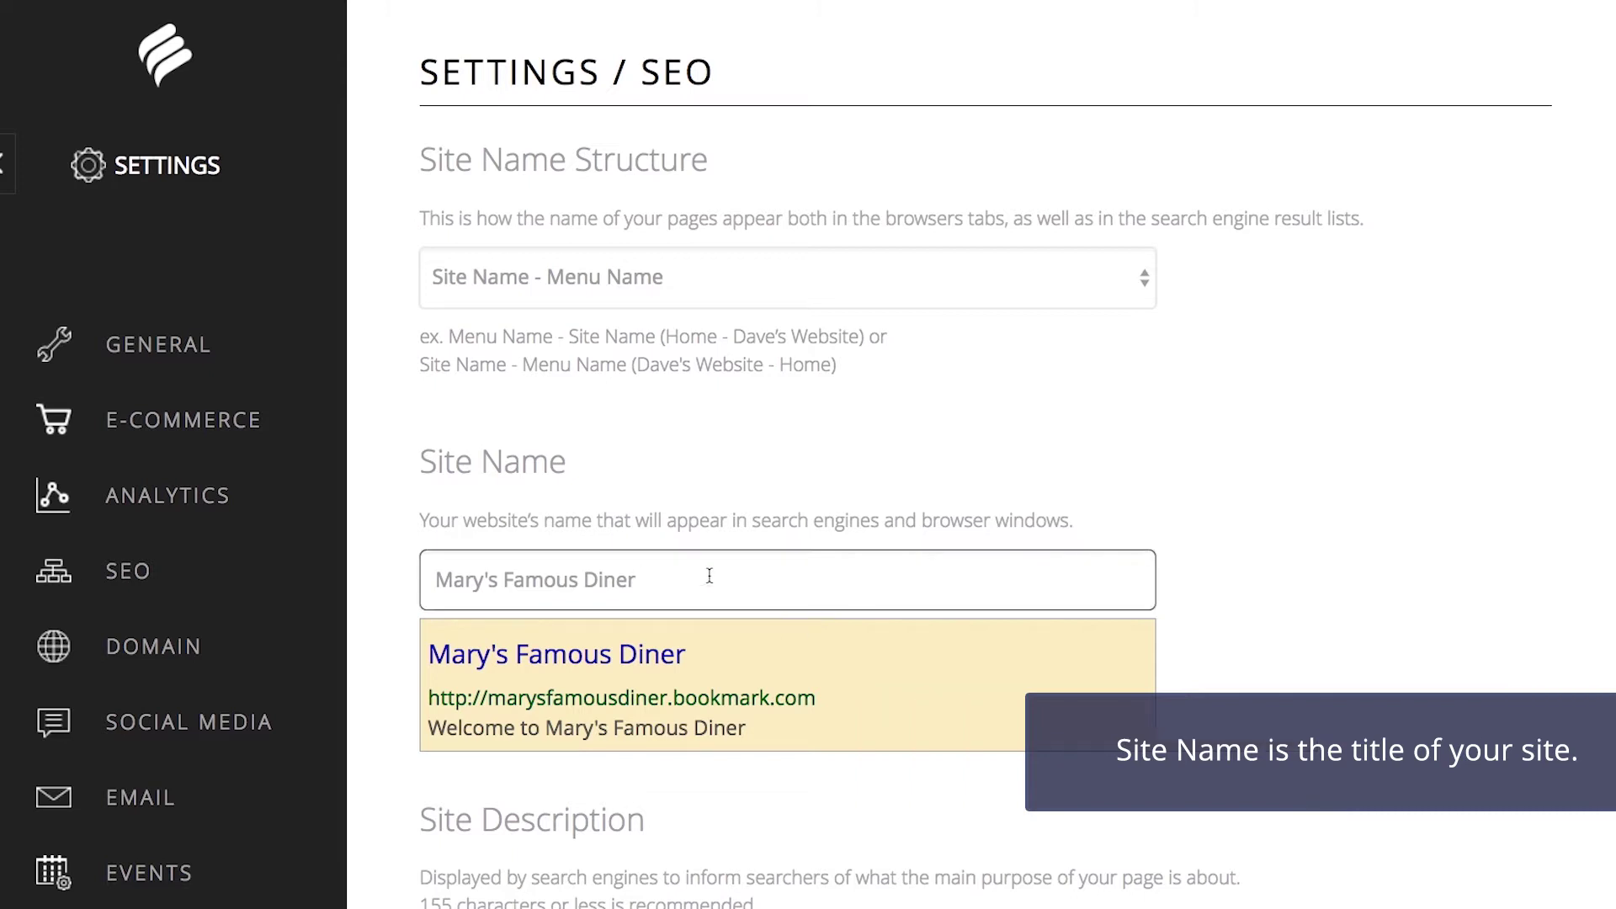
scroll(710, 576, "down", 2)
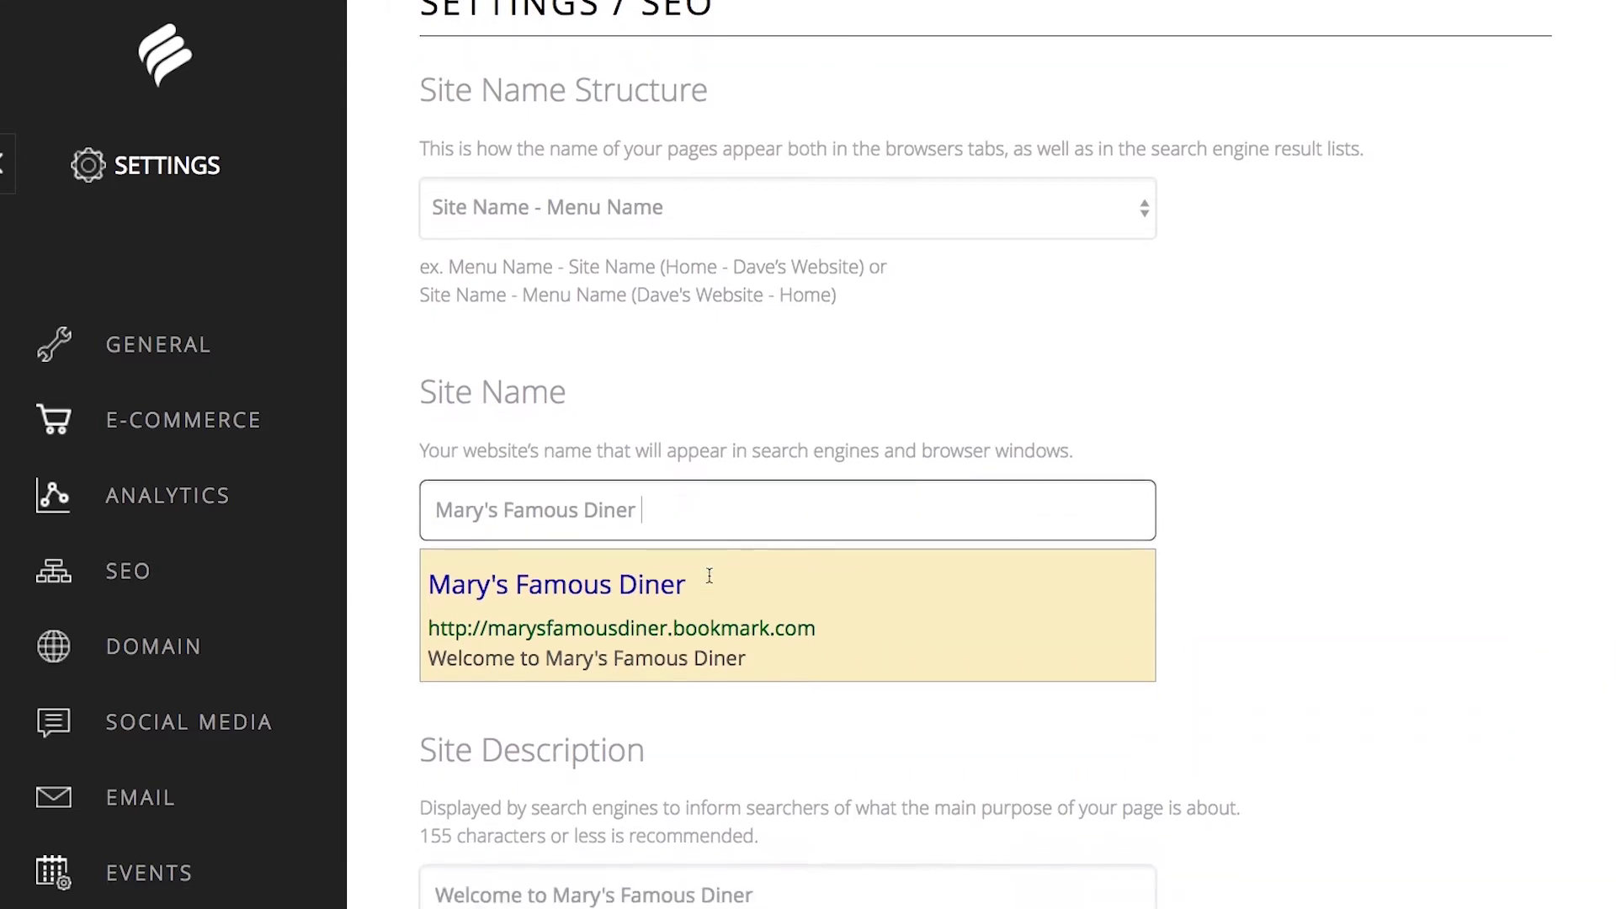
scroll(710, 576, "down", 1)
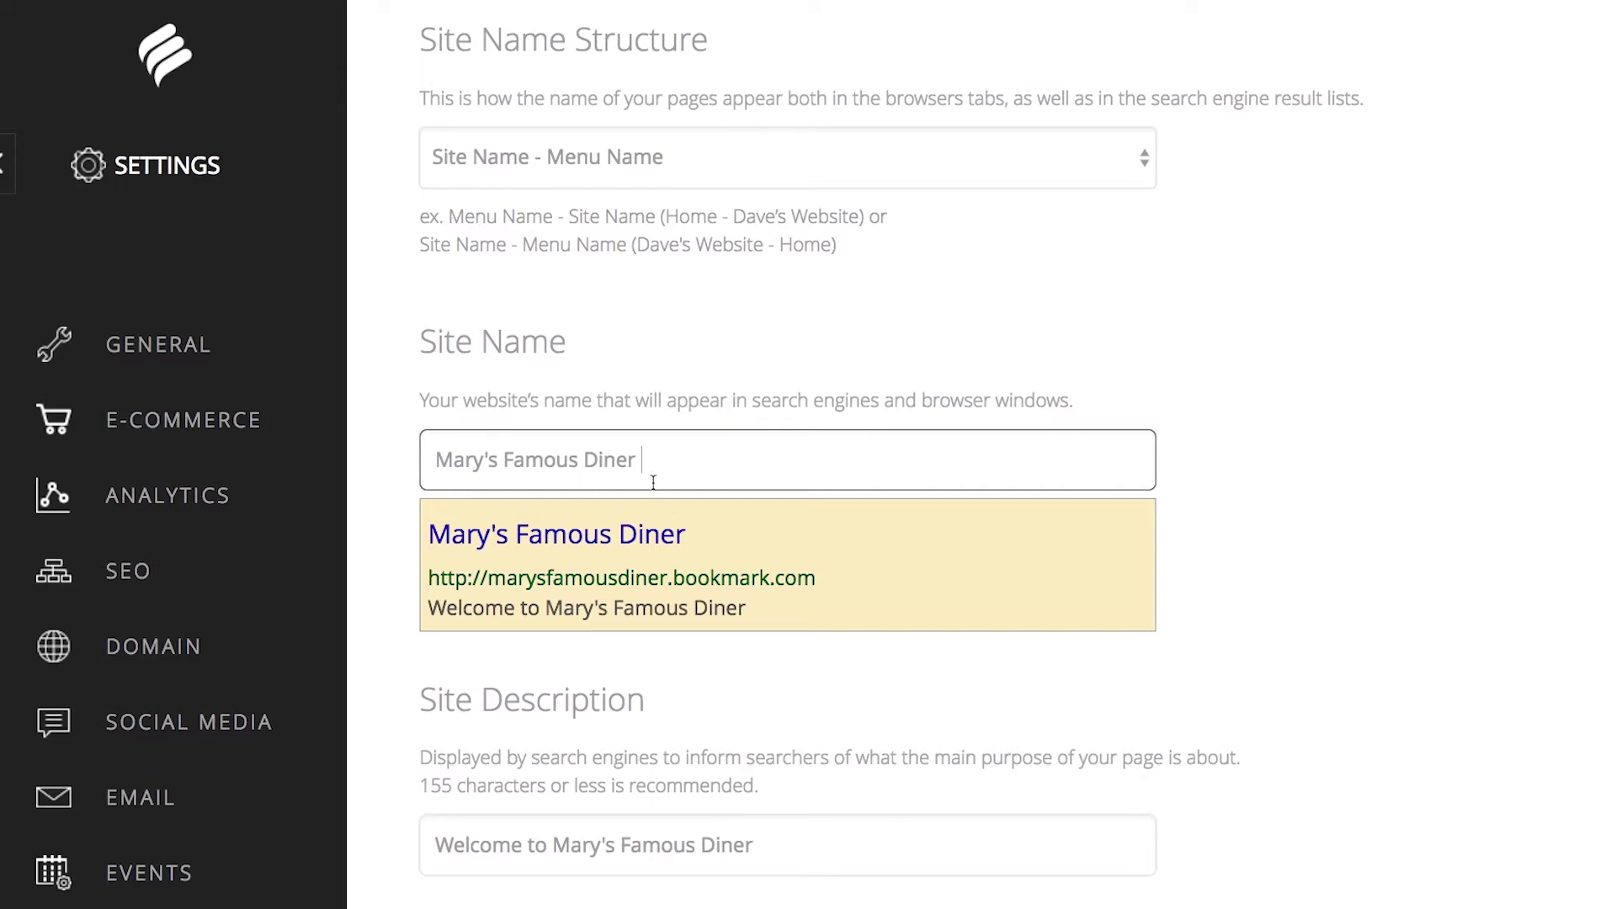
type("H")
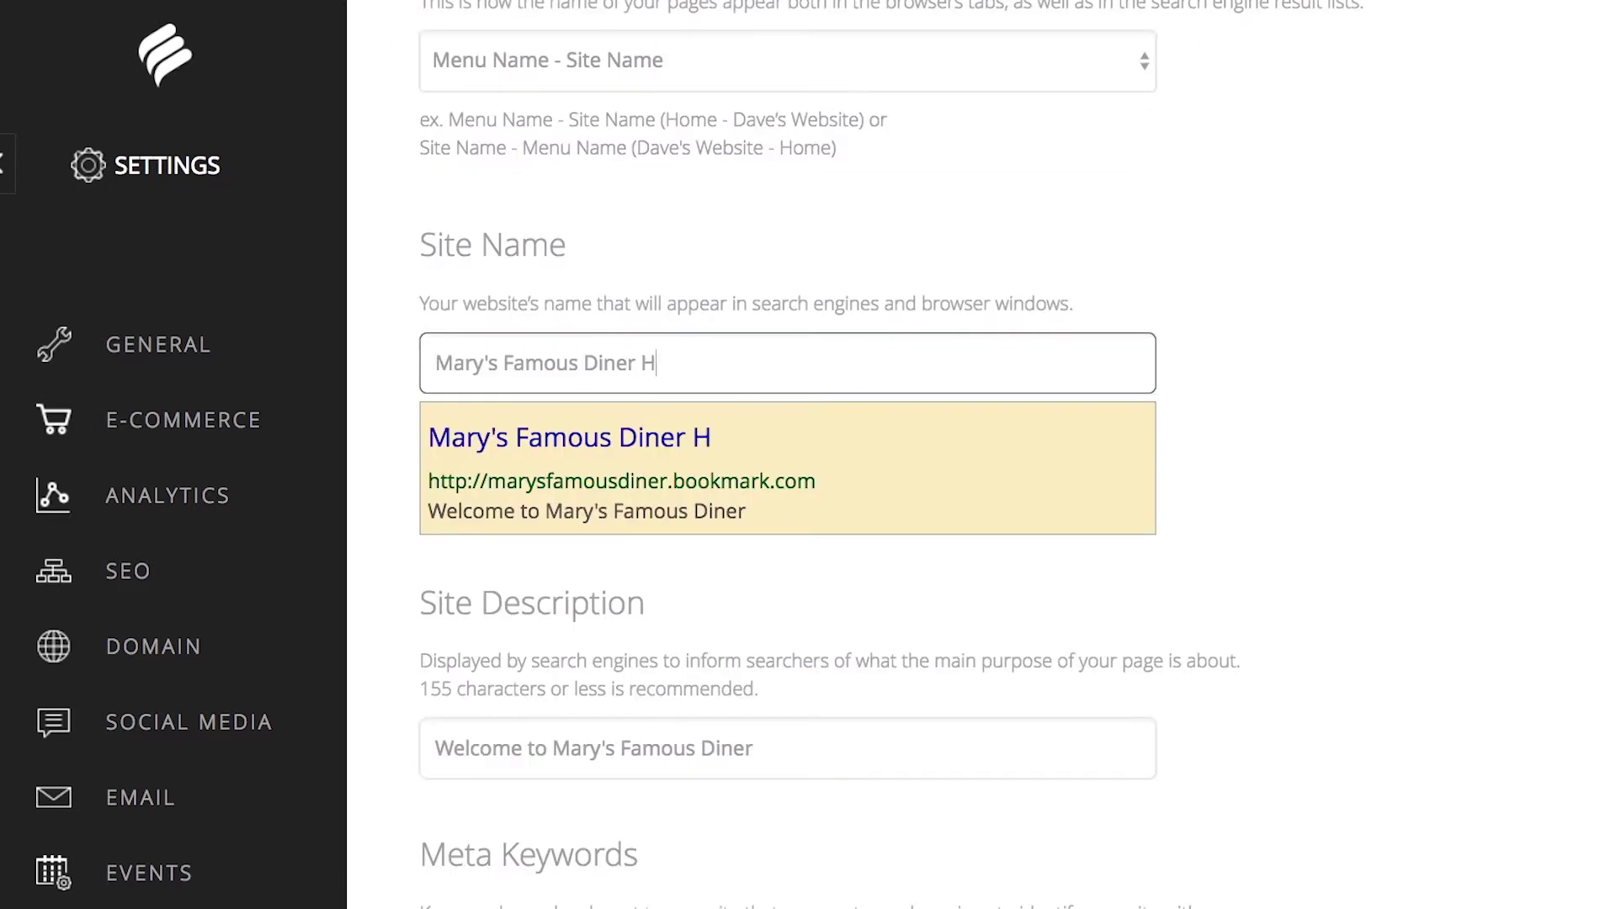
type("ome of To")
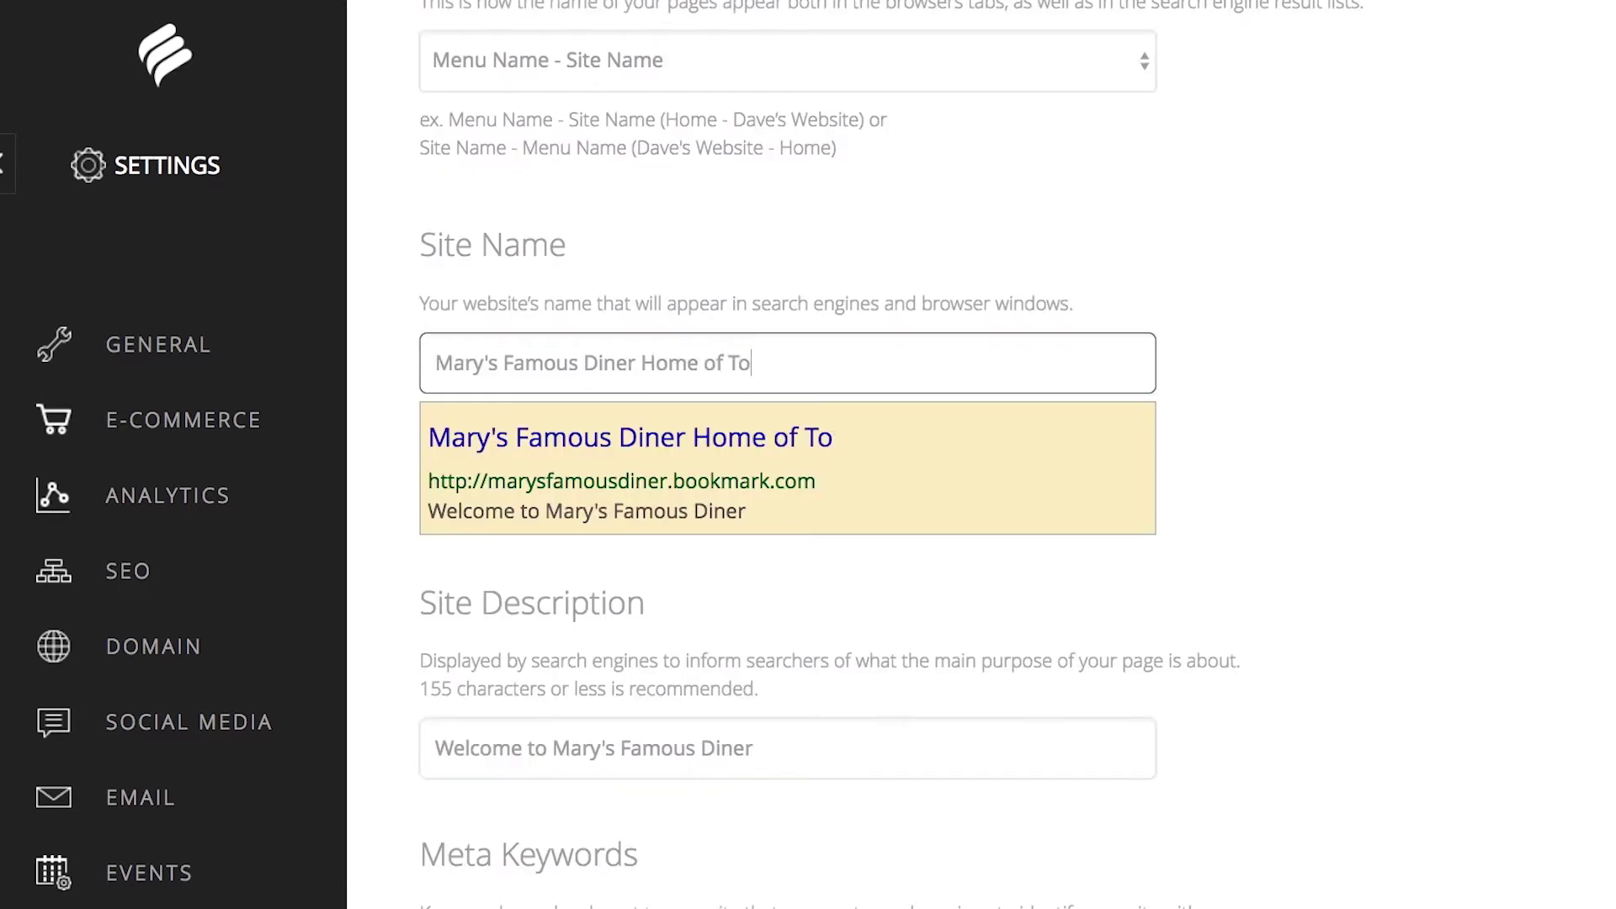
type("ronto's Wa")
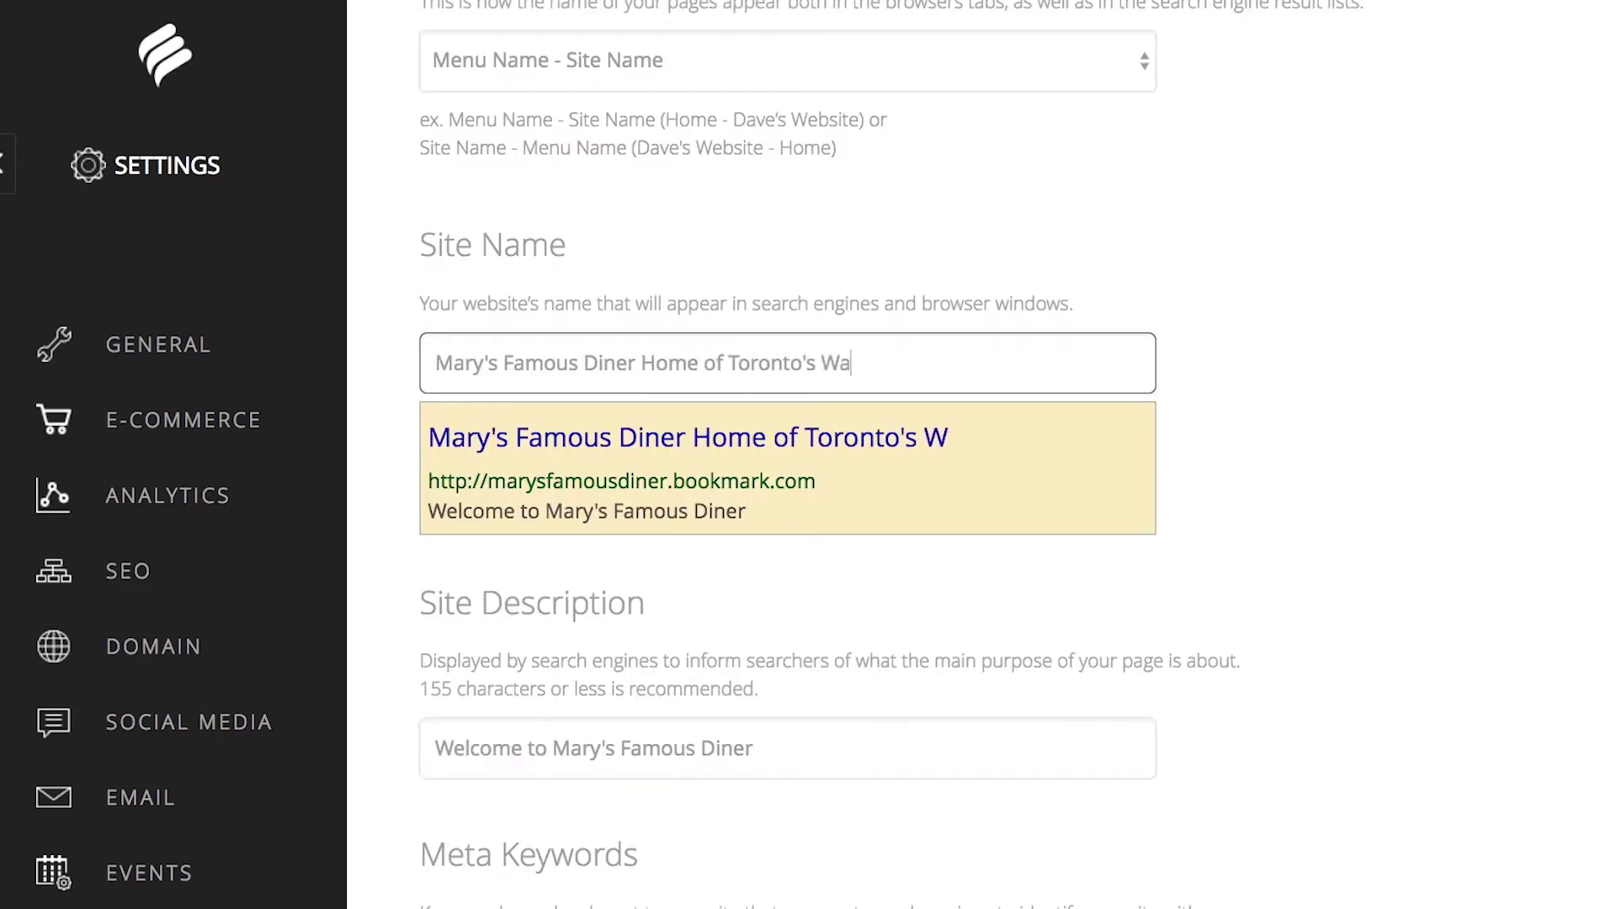
type("ffle Mountain")
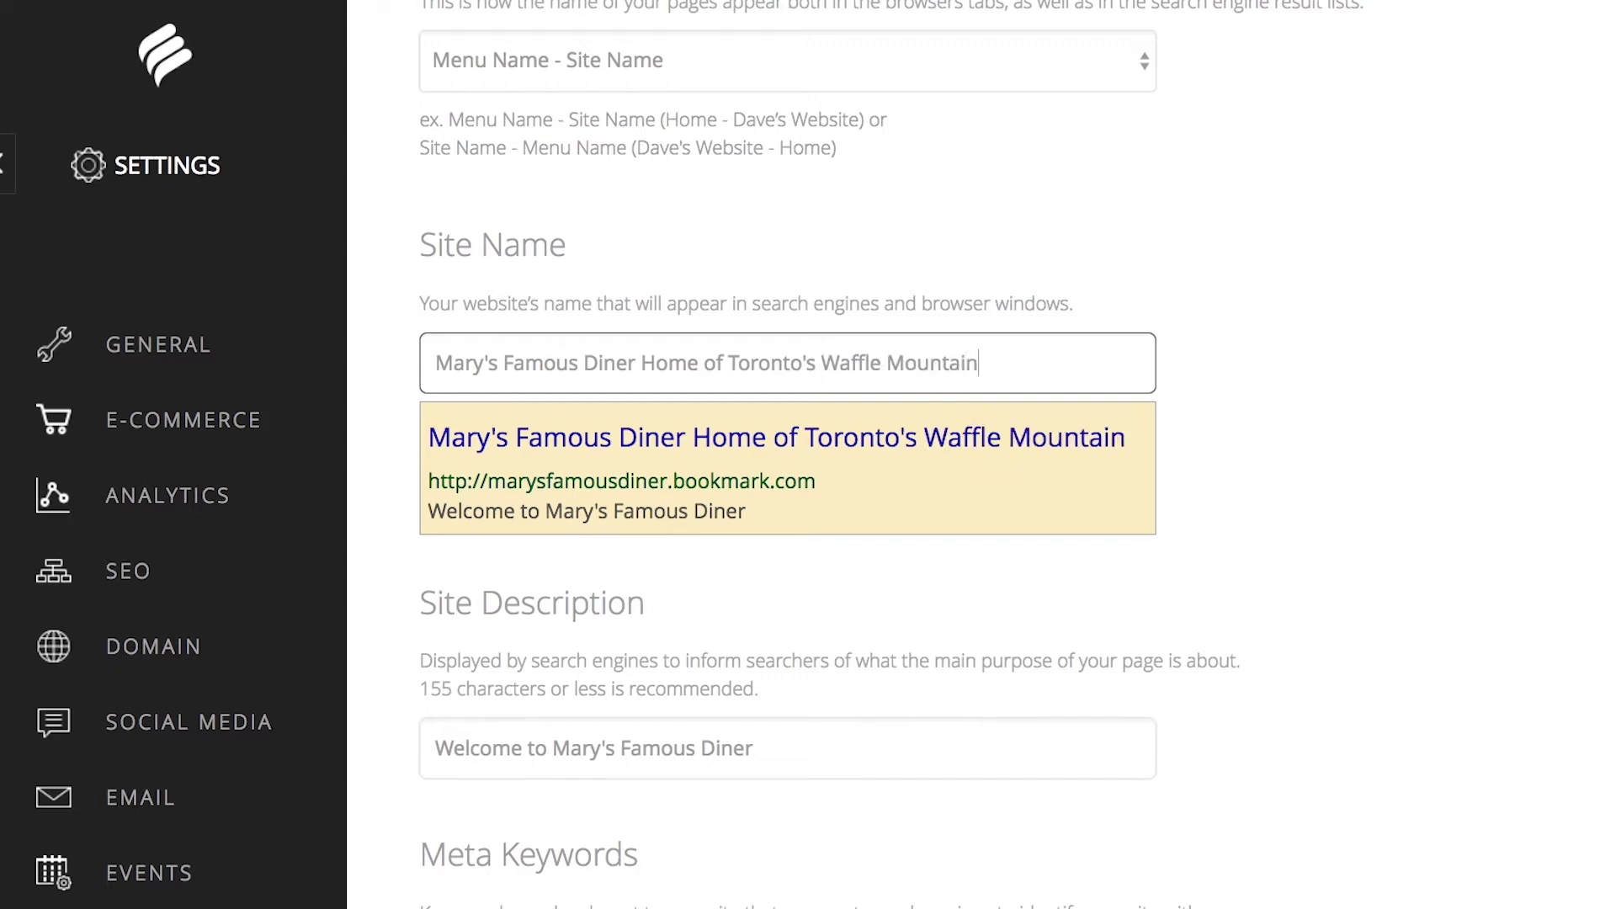
left_click(1066, 404)
scroll(373, 479, "down", 5)
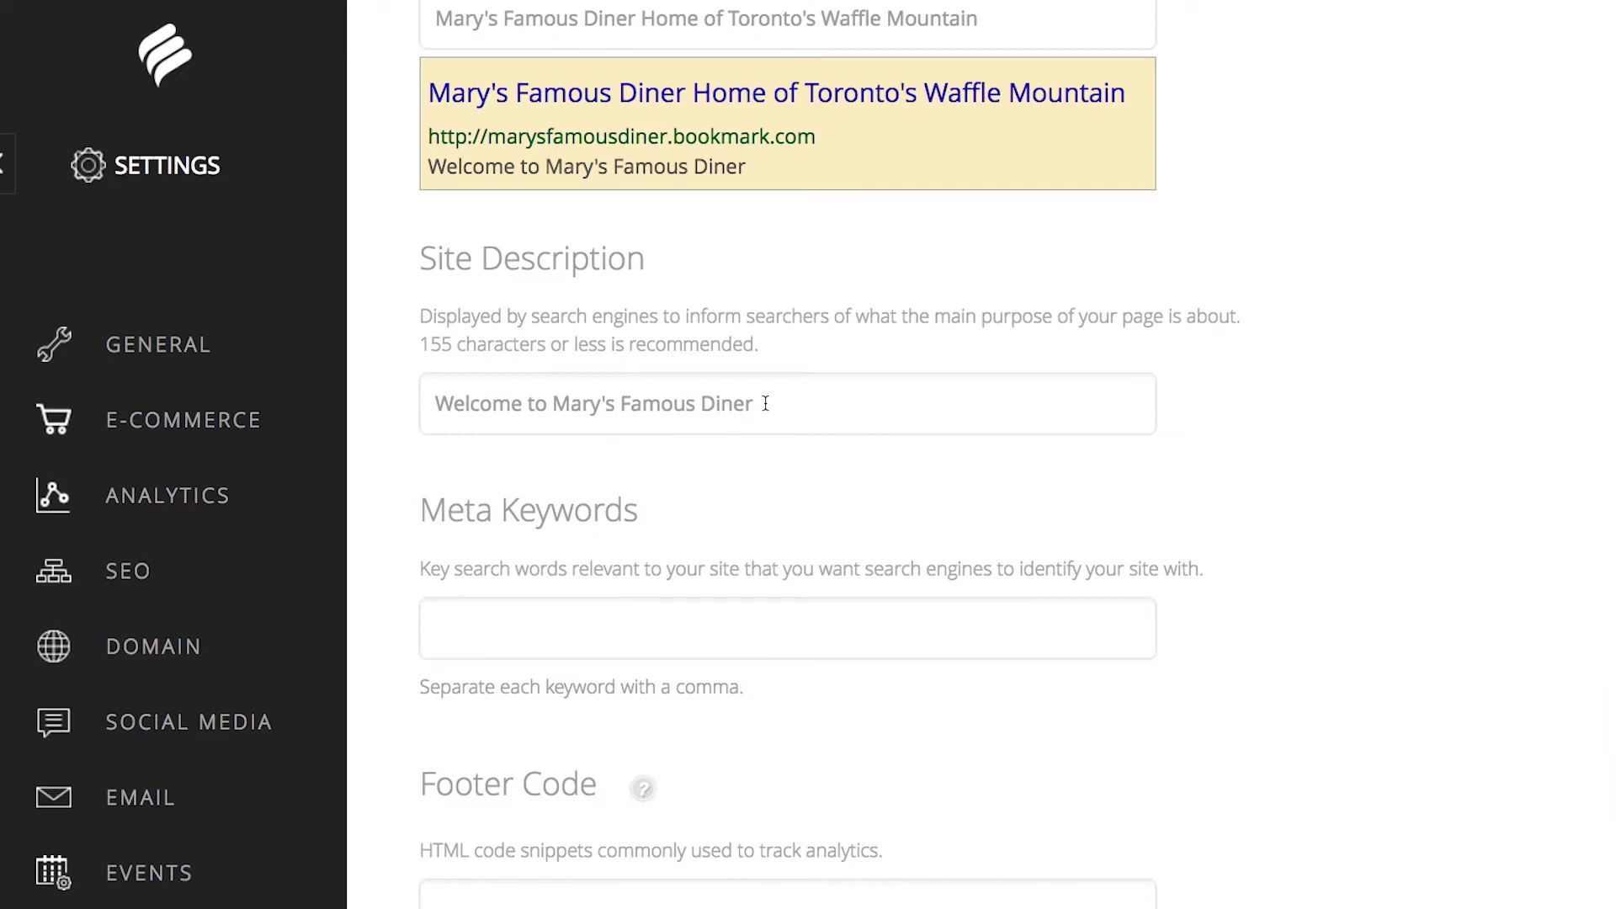
left_click_drag(764, 402, 396, 410)
- Set the site description to 'Mary's Famous Diner has been serving Toronto's most delicious waffles since 1975'
type("Mary's Famous Diner has been serving Toro")
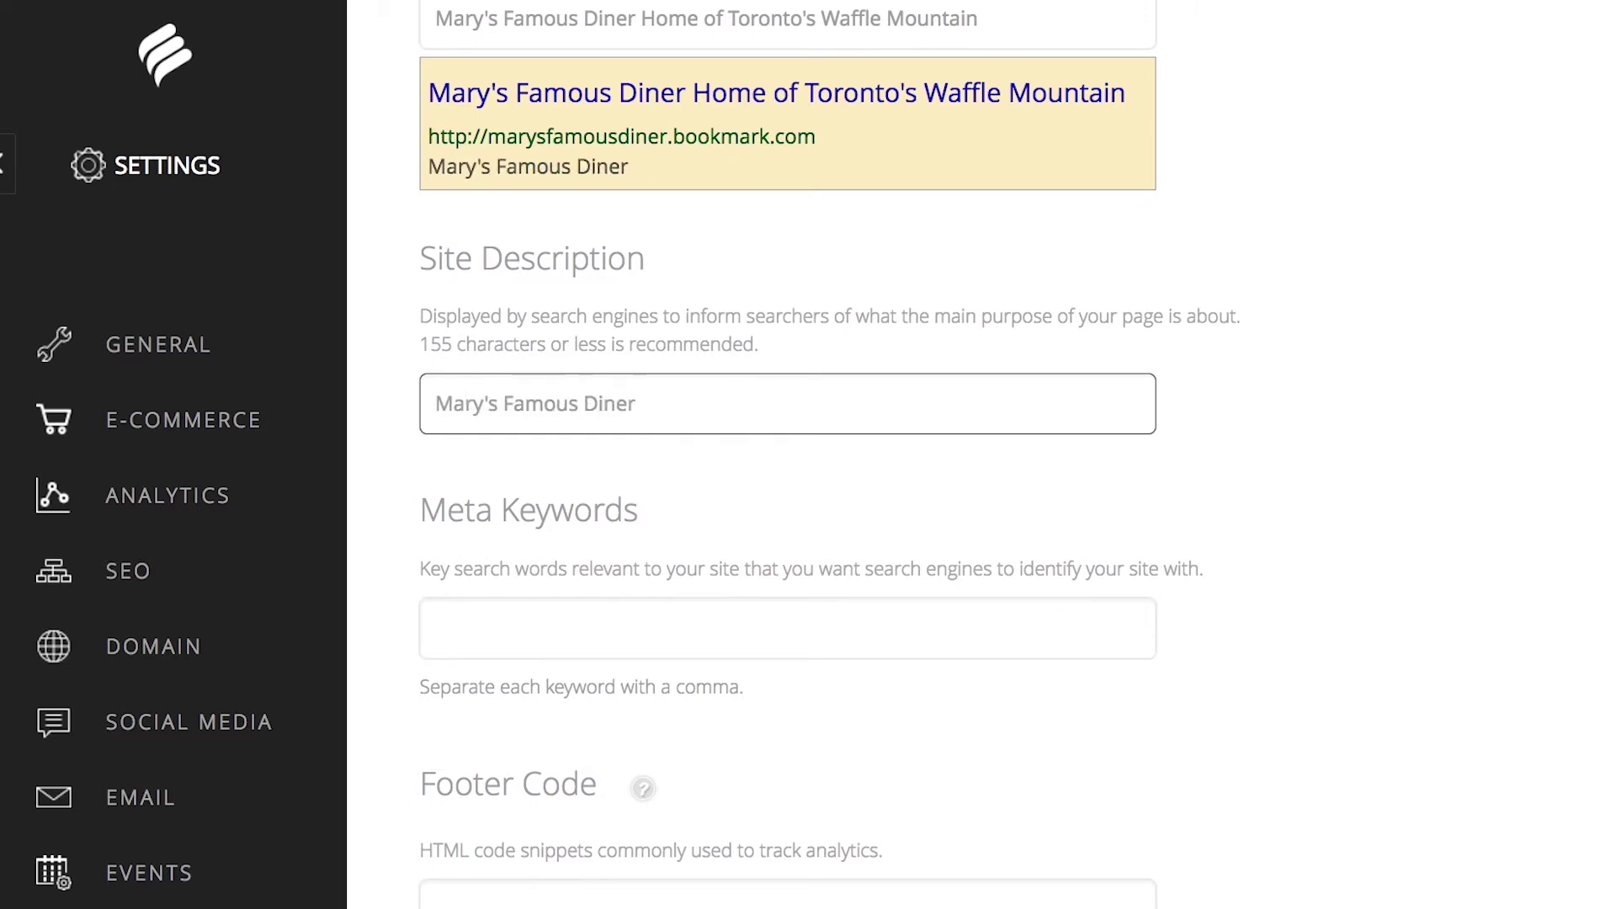
type("nto's most delicious")
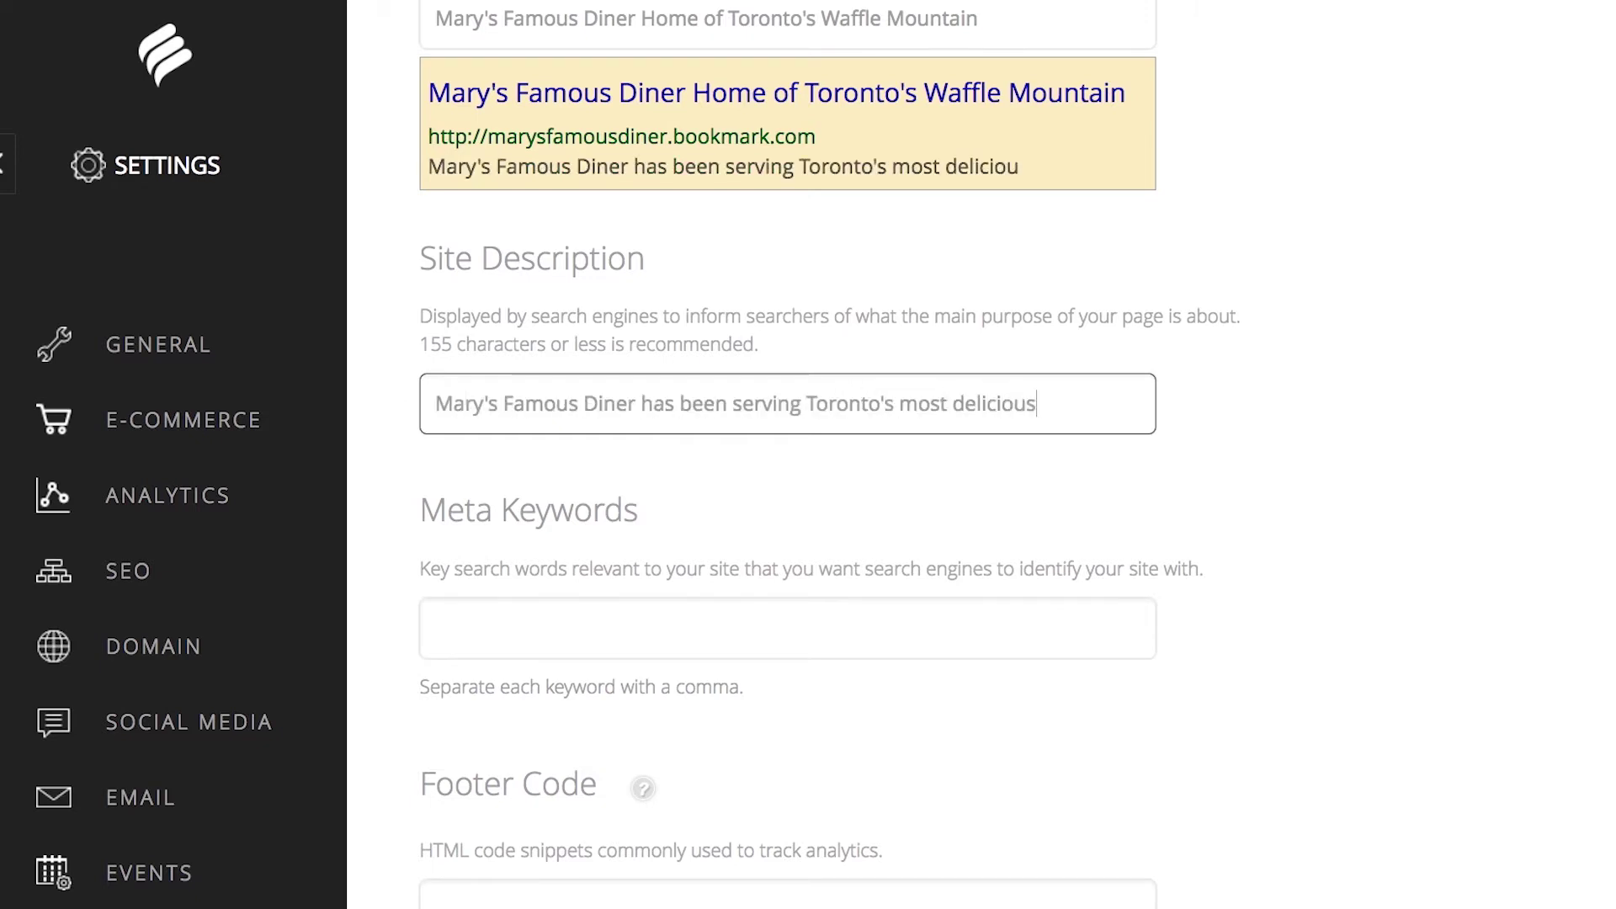
type(" waffles since 1975")
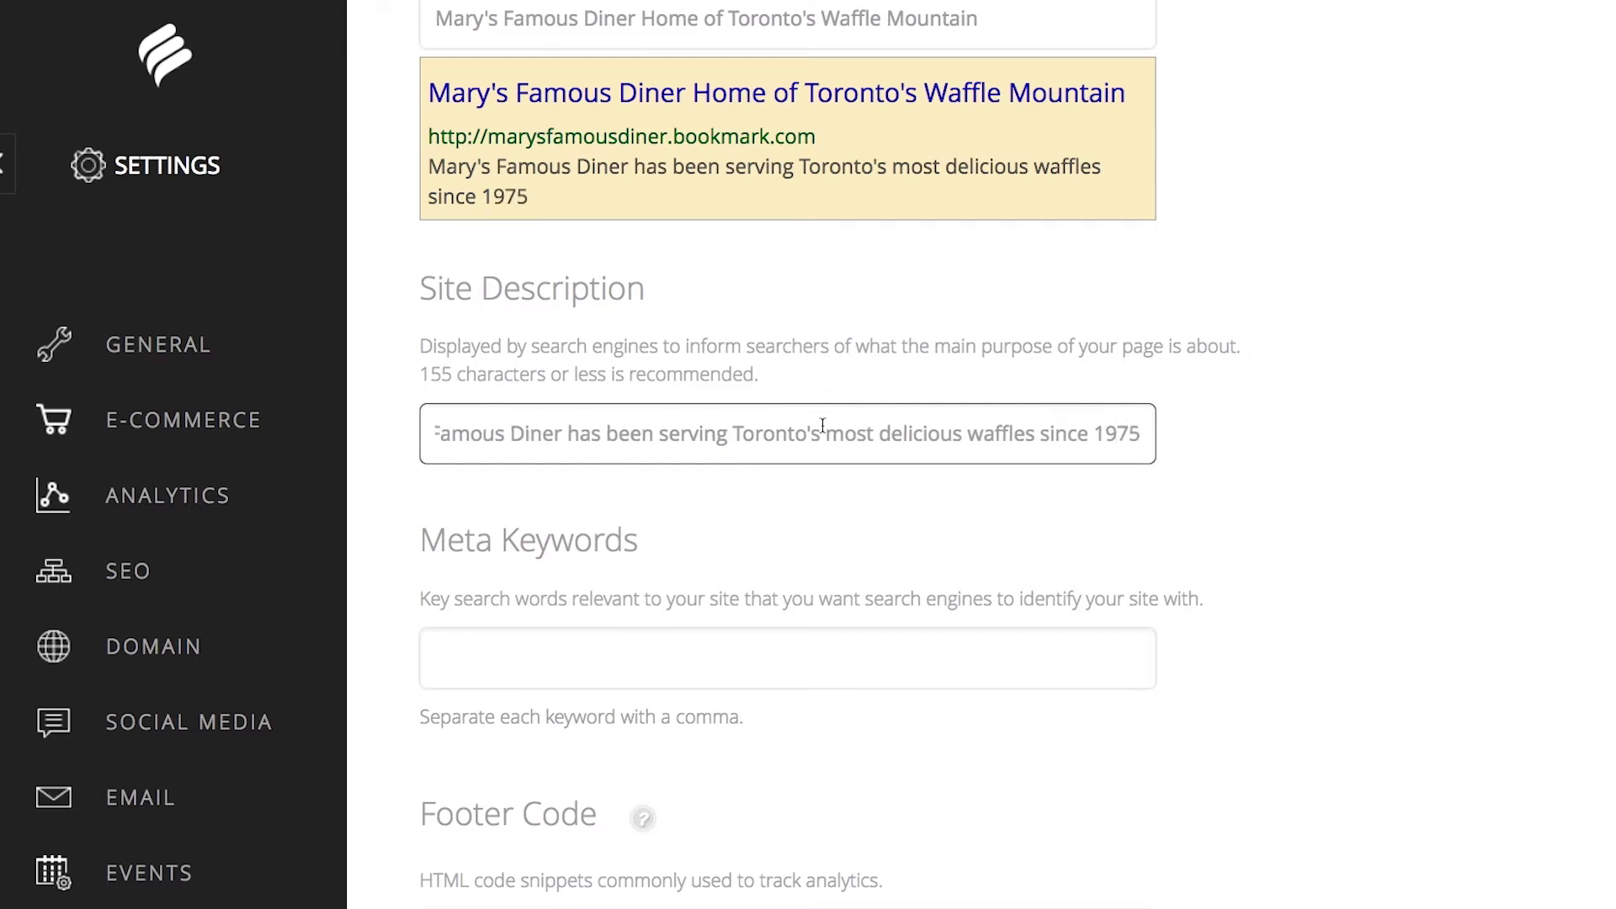
left_click(1271, 478)
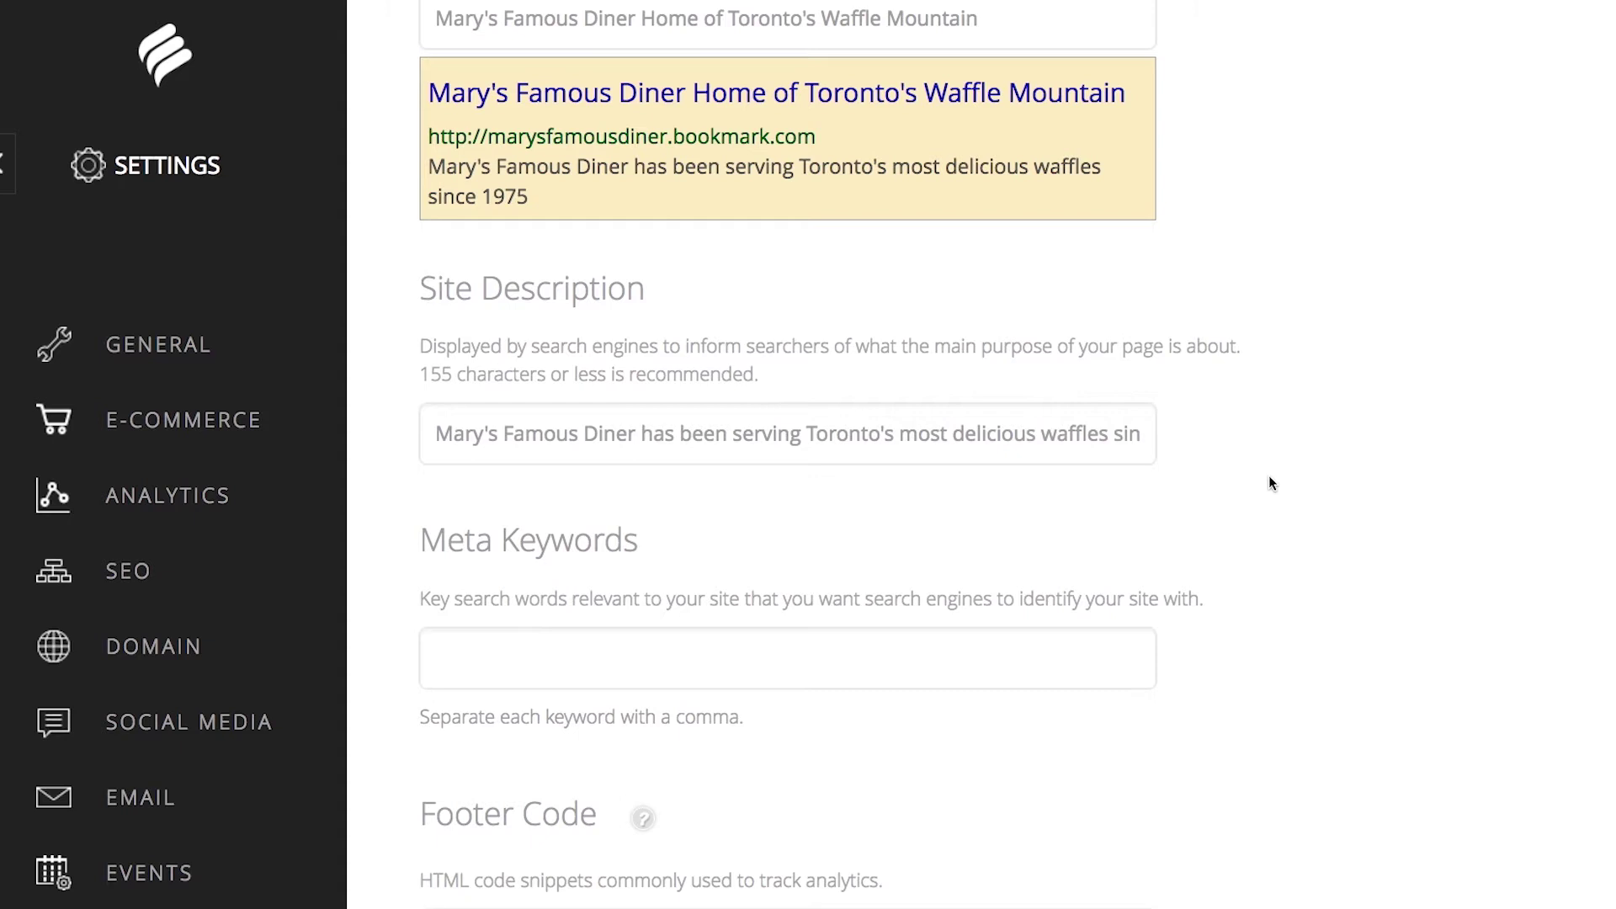
scroll(383, 506, "down", 3)
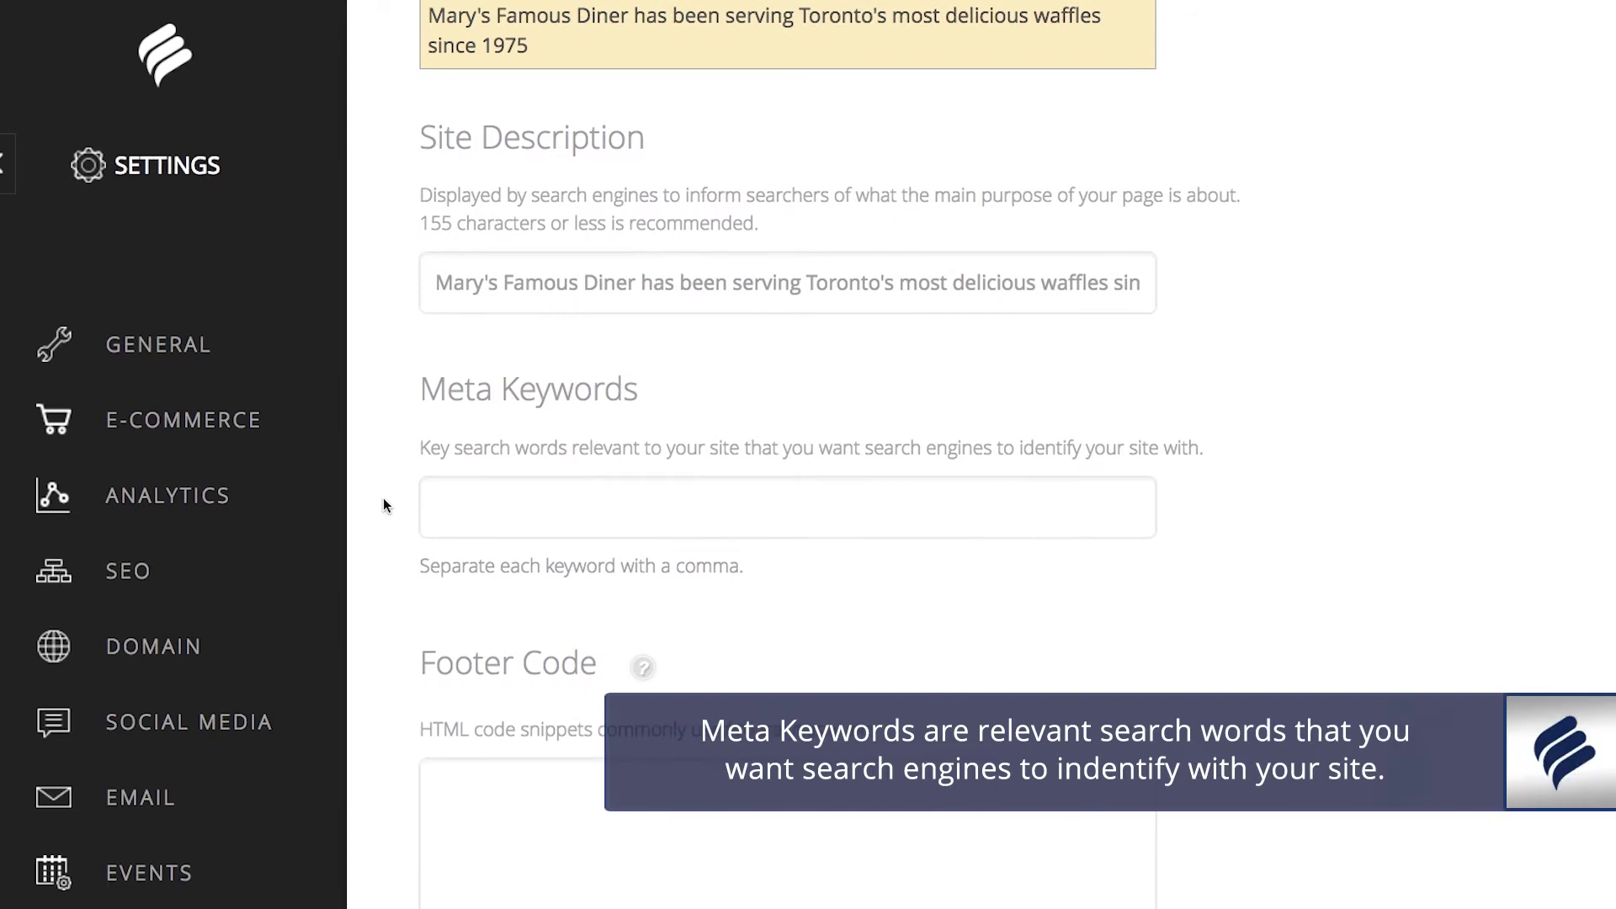
- Enter meta keywords 'Diner, Waffles, Toronto, Famous, Waffle Mountain, Breakfast, Brunch, Restaurant'
left_click(456, 510)
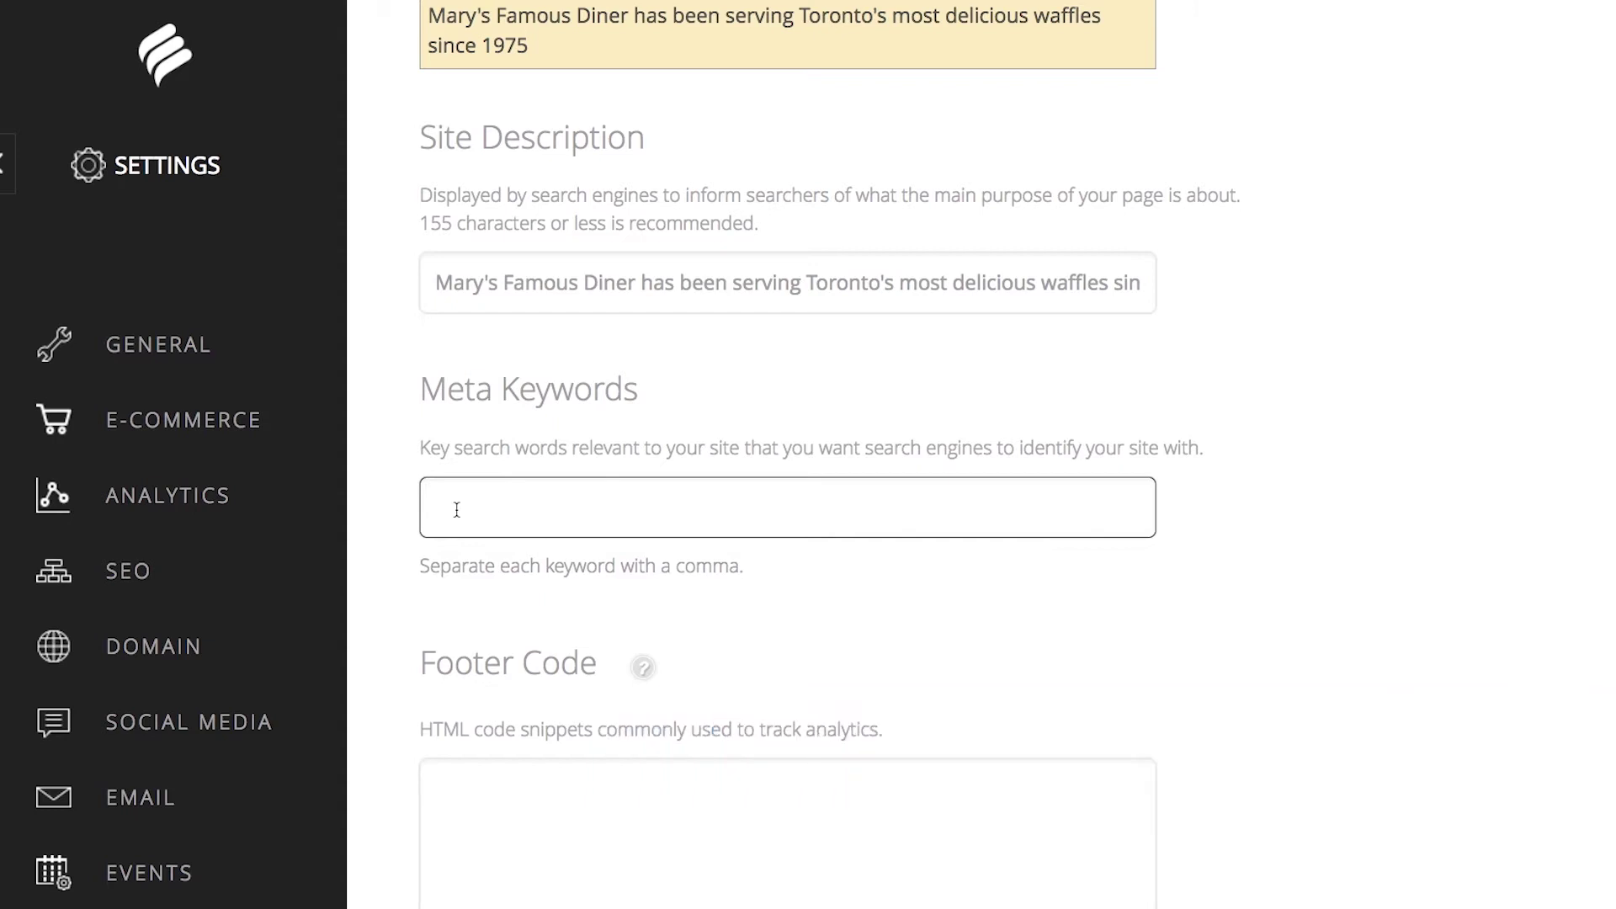
type("Diner, Waffles, Toronto, ")
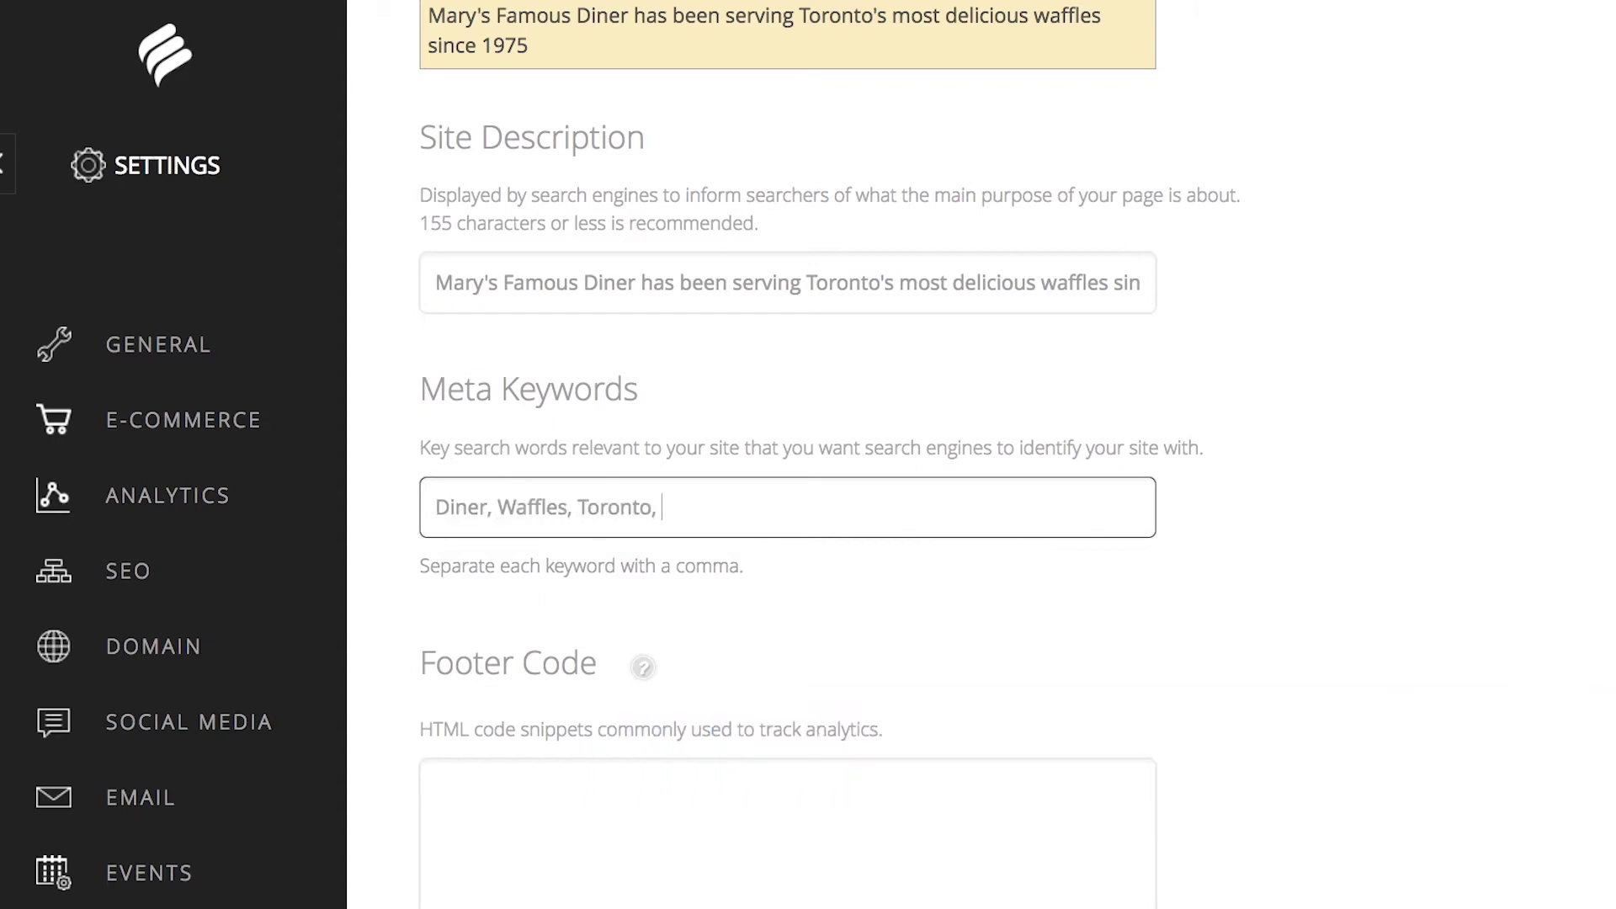
type("Famous, Waffle Mountain, ")
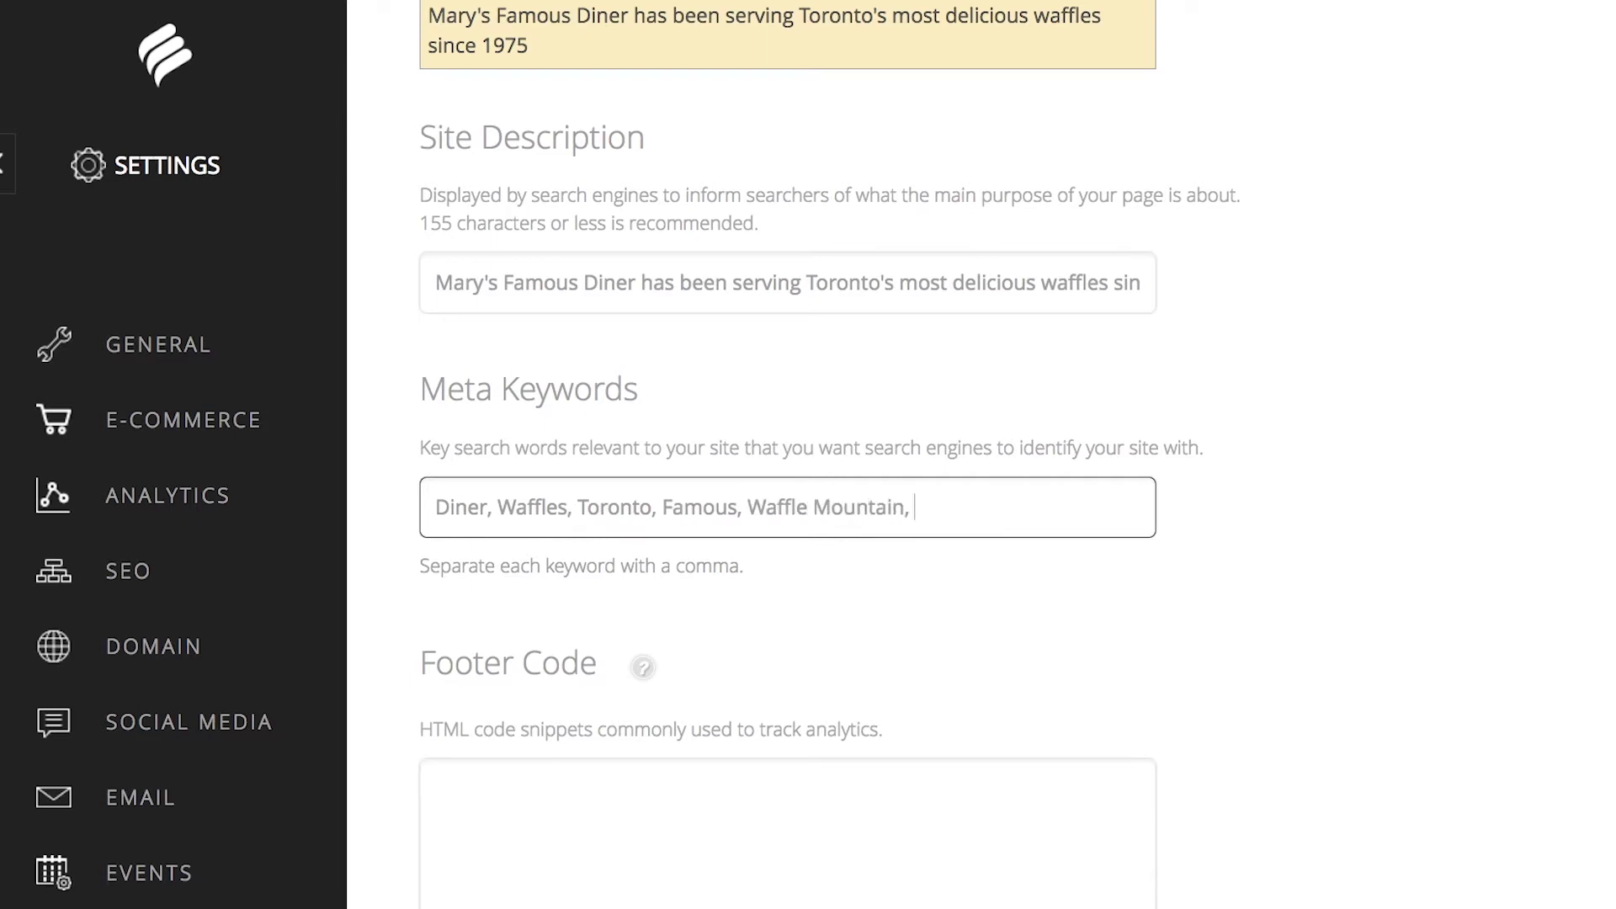
type("Breakfast, Brunch")
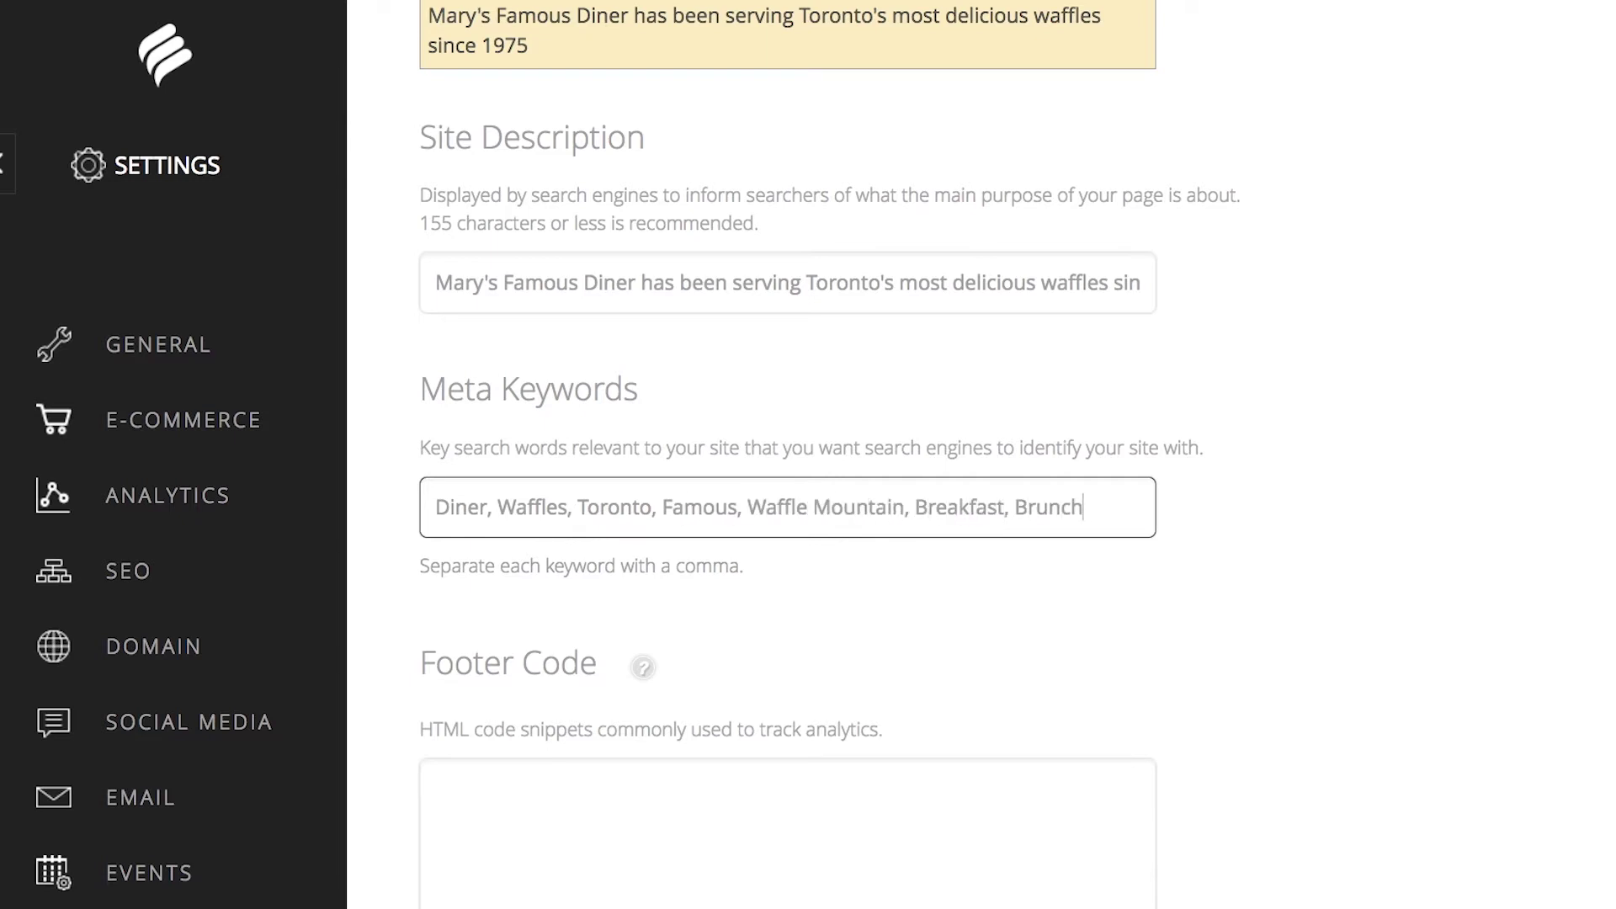
type(", Restaurant")
left_click(1183, 532)
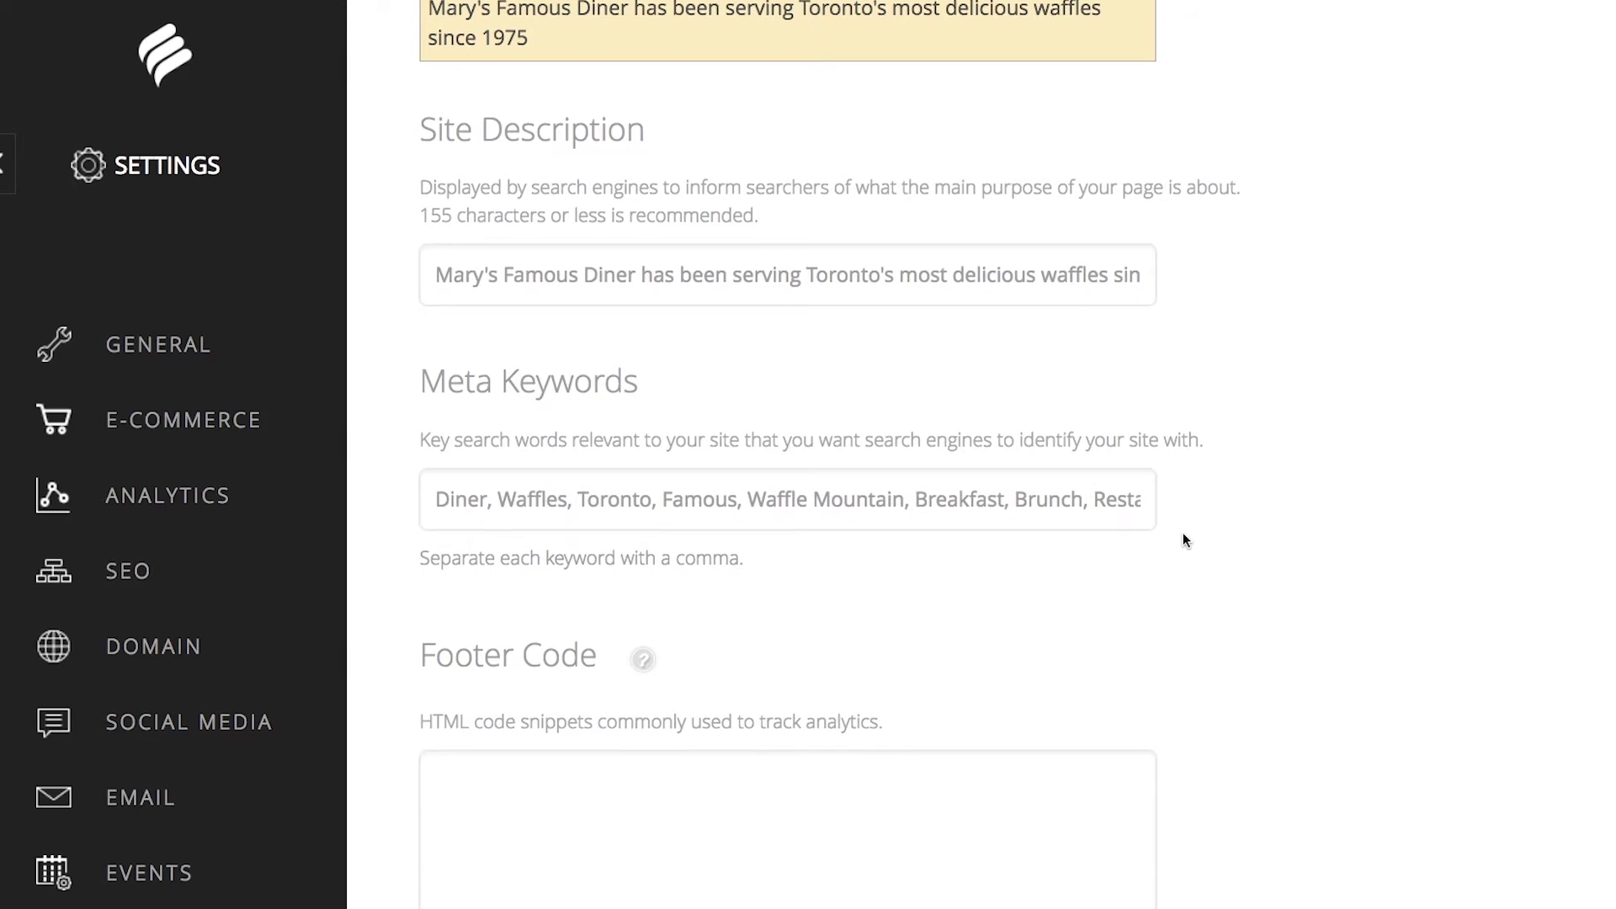
scroll(1184, 536, "down", 3)
scroll(1184, 533, "down", 1)
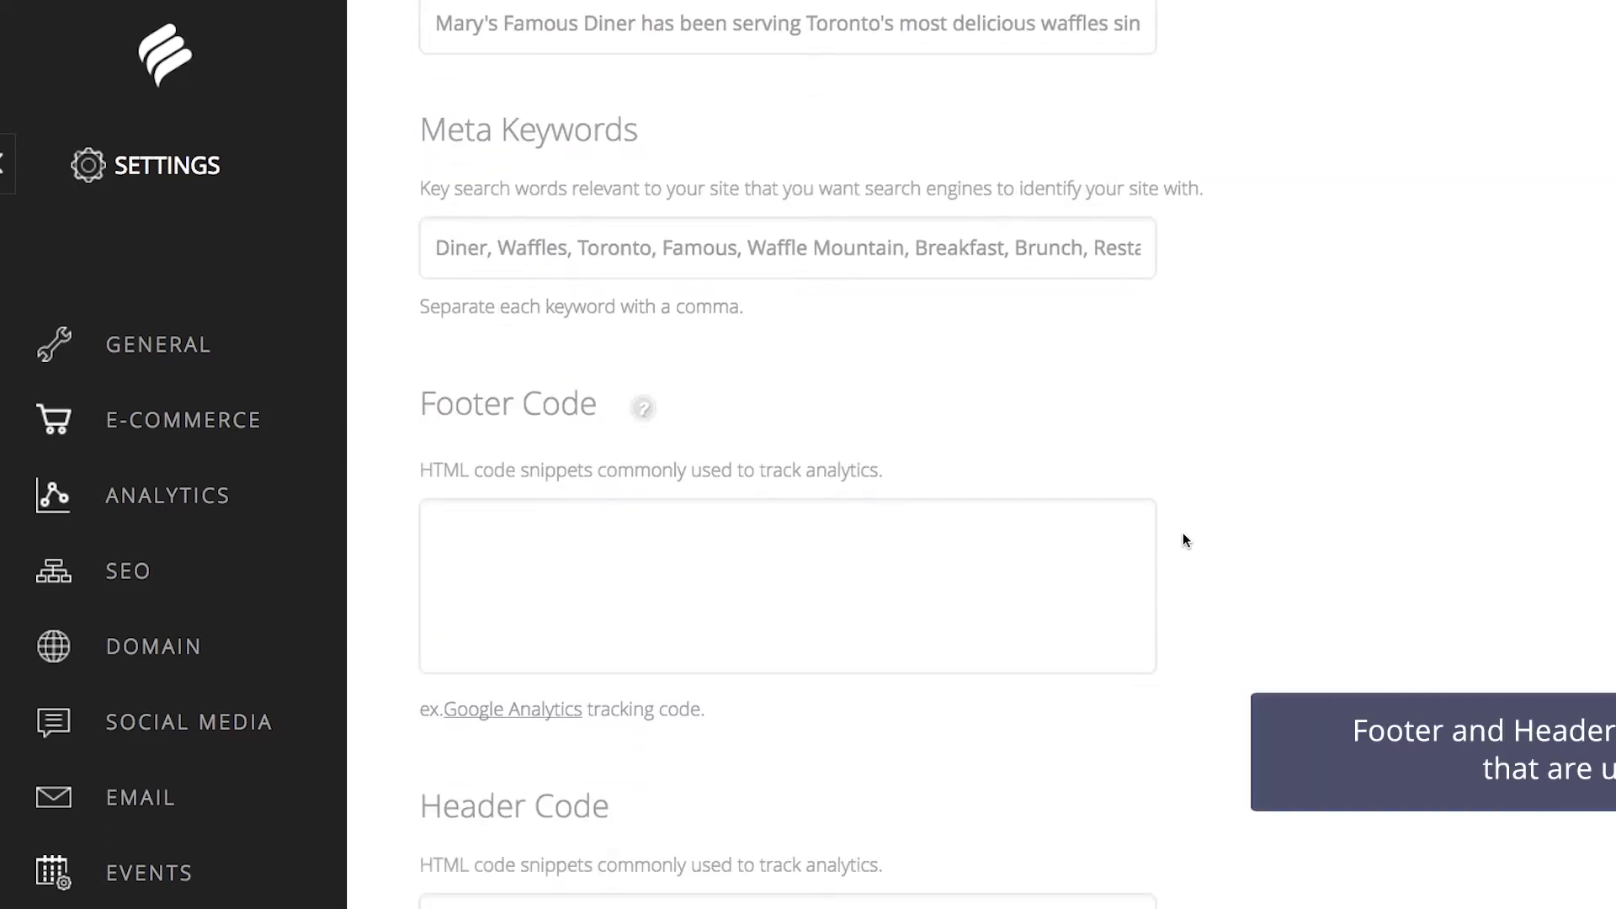
scroll(1183, 534, "down", 2)
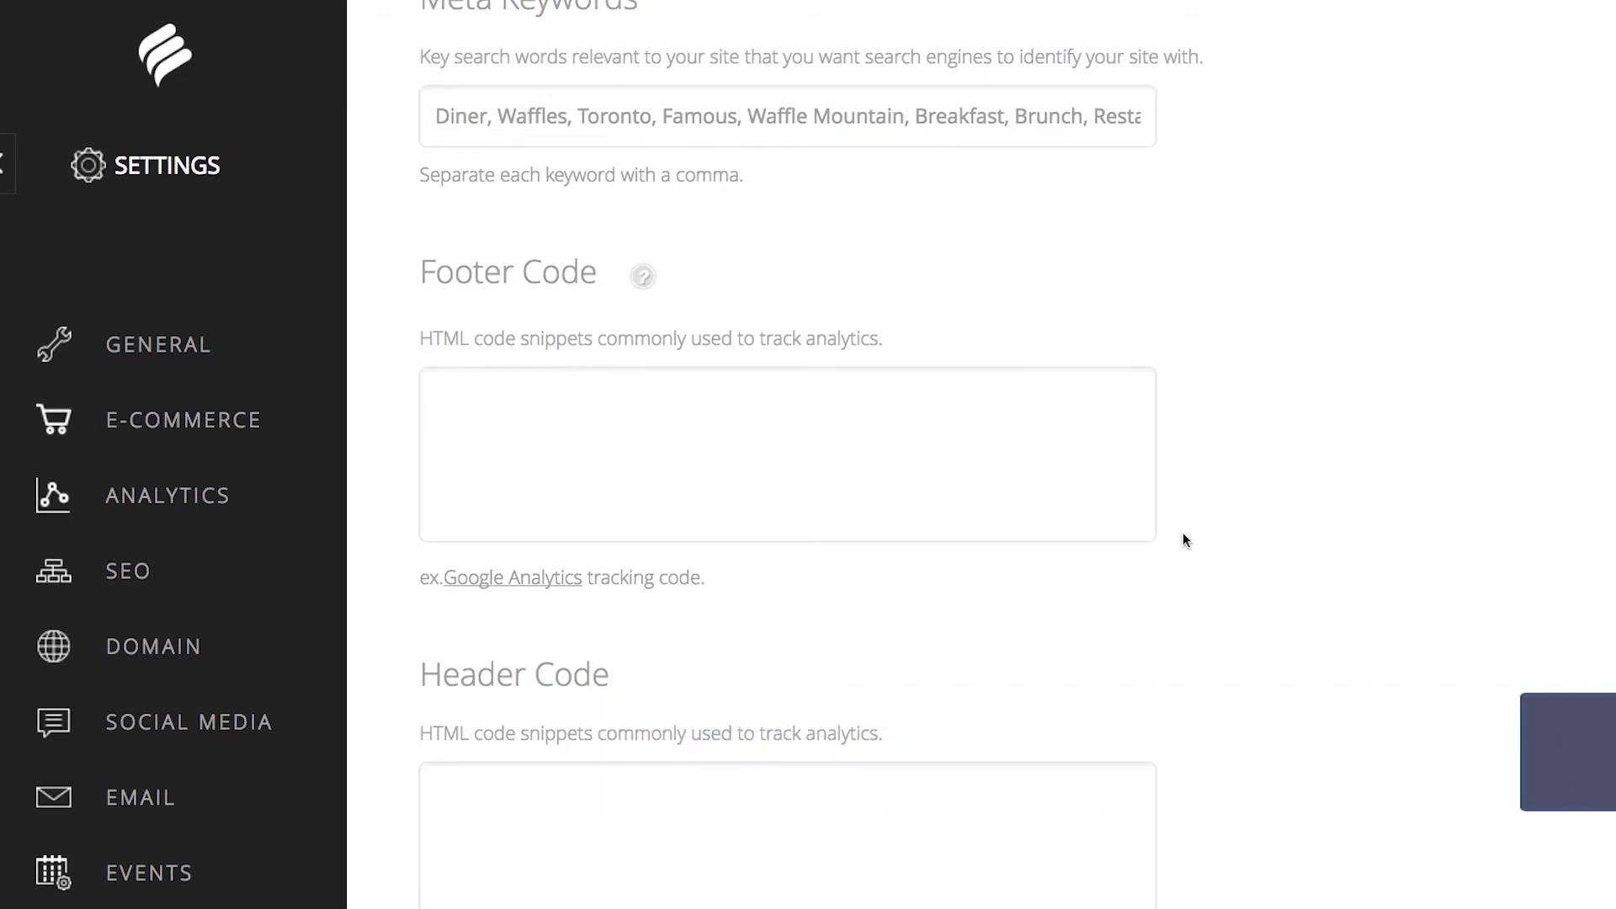
scroll(1183, 532, "down", 5)
scroll(1184, 447, "down", 2)
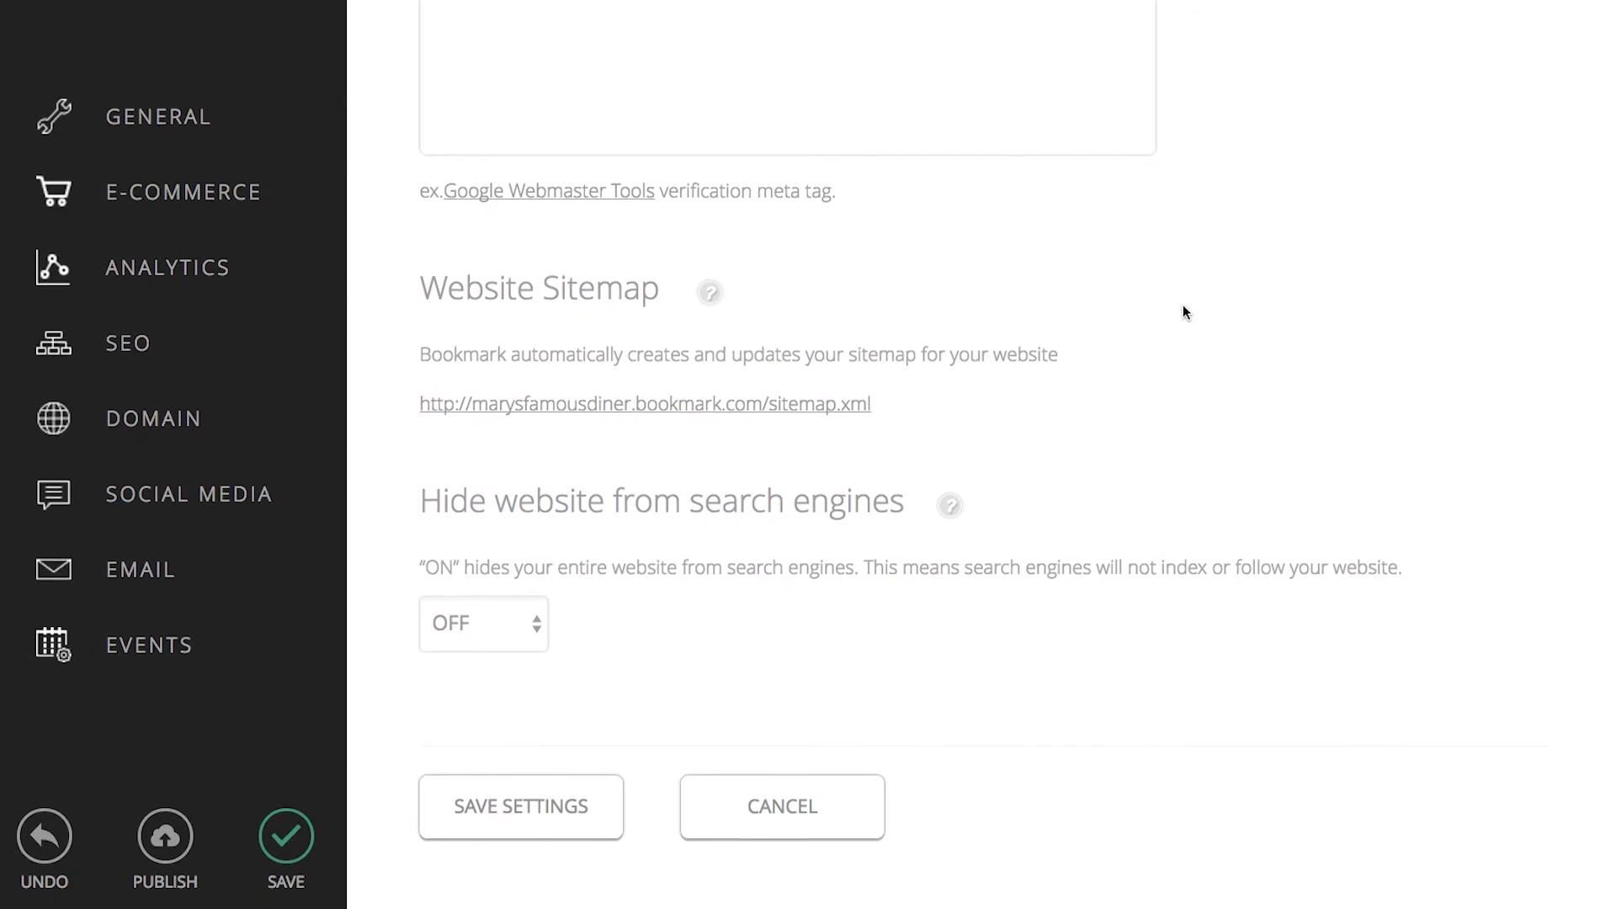
- Save the site-wide SEO settings and open the Menu page's settings from the Pages list
left_click(531, 810)
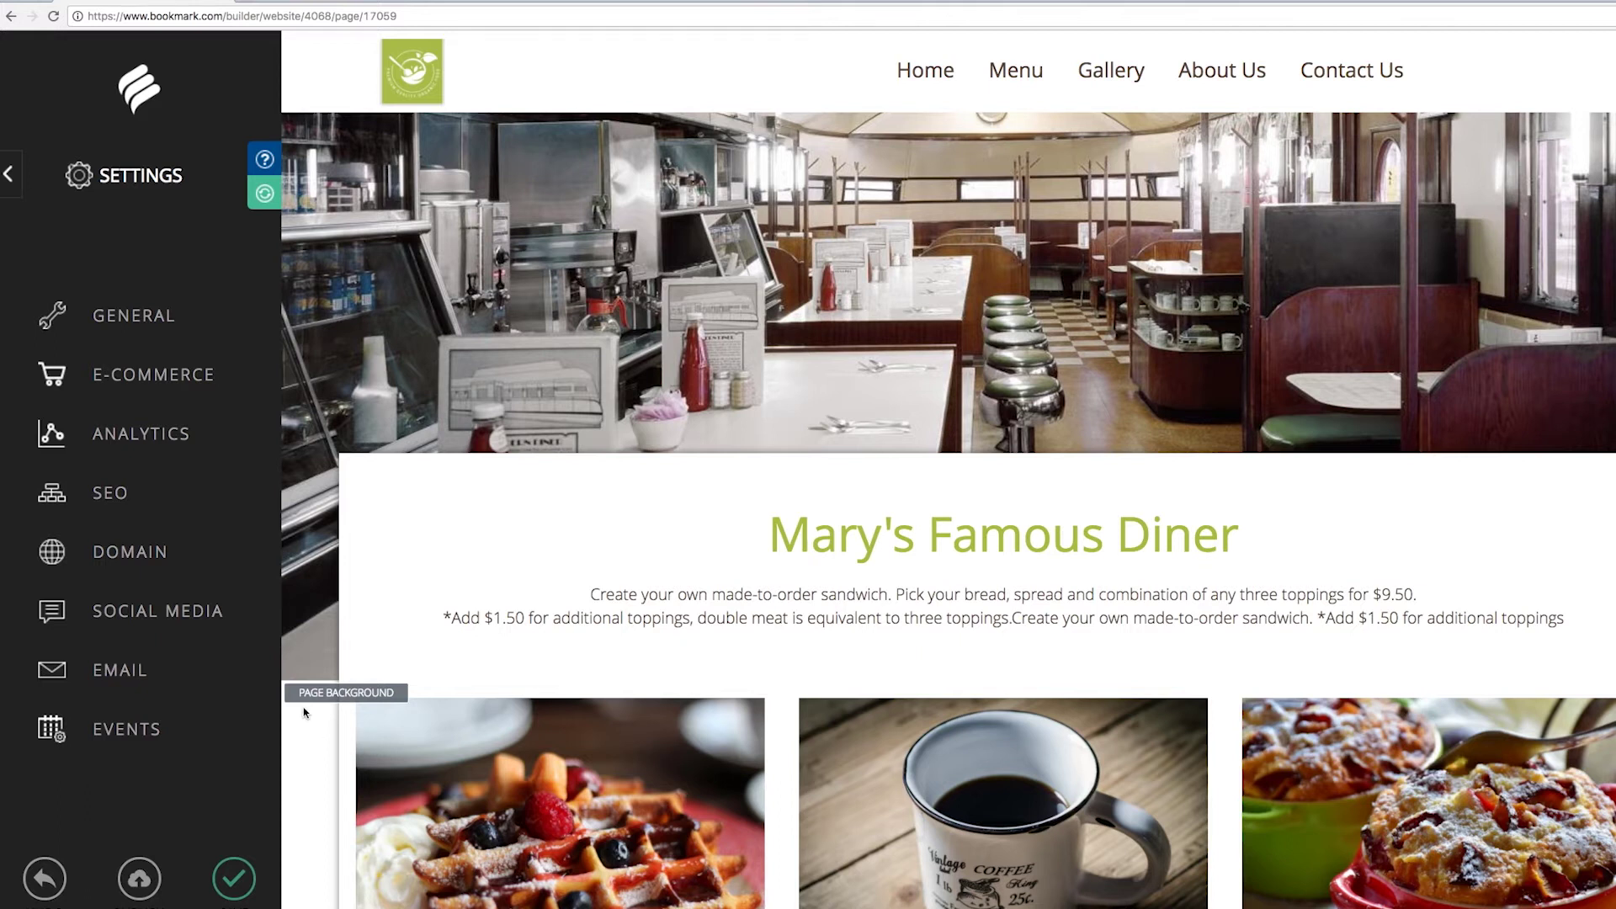
left_click(9, 184)
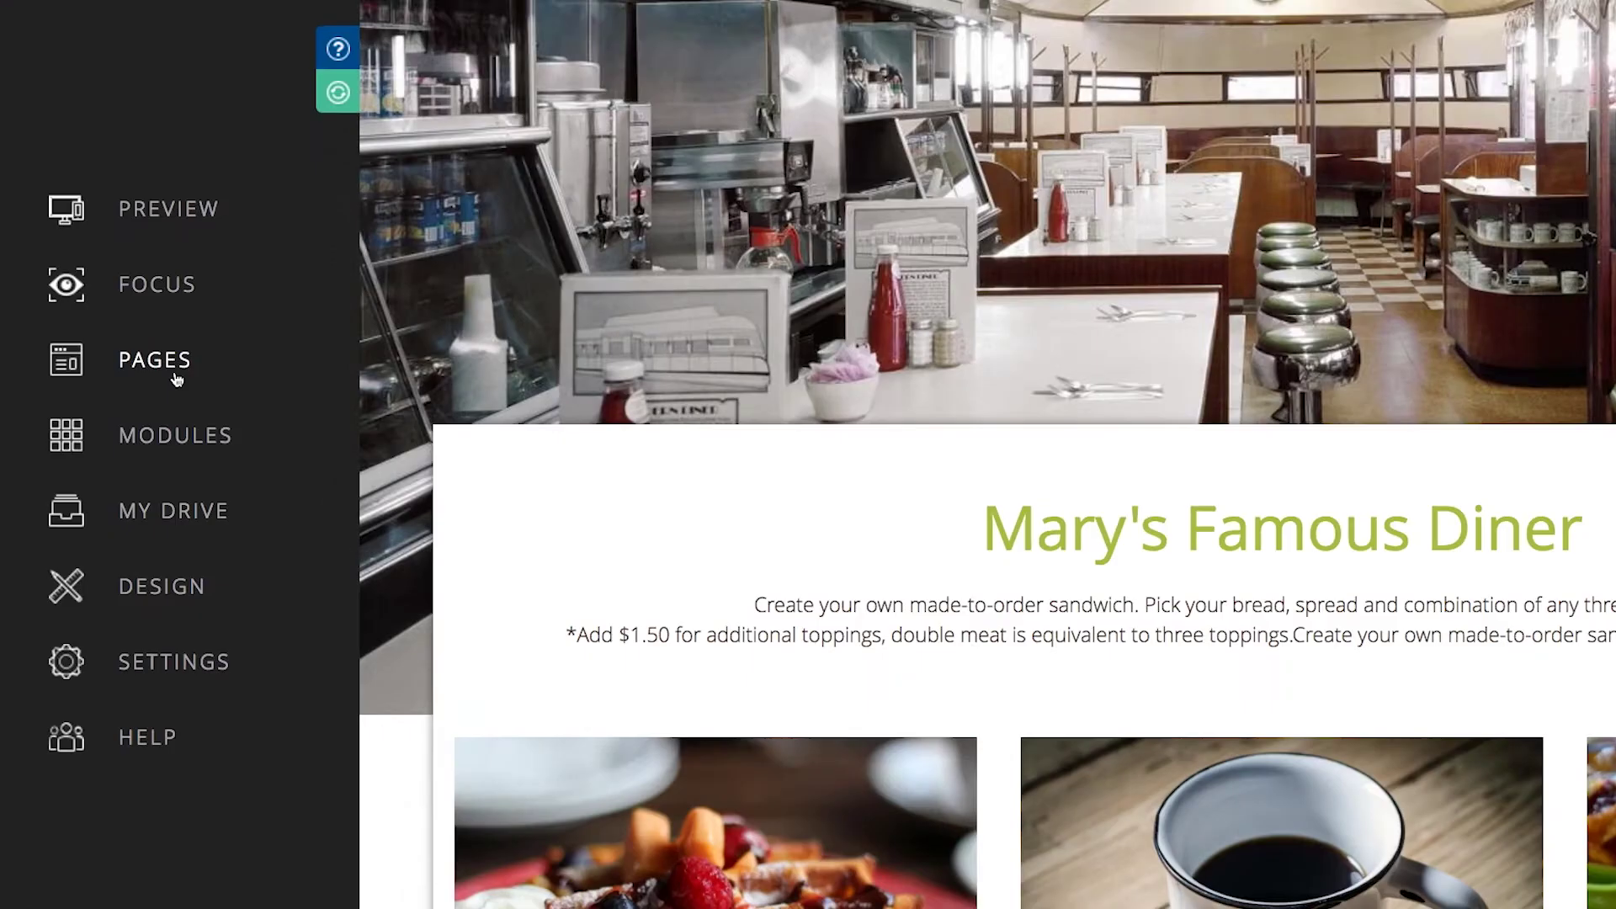
left_click(137, 411)
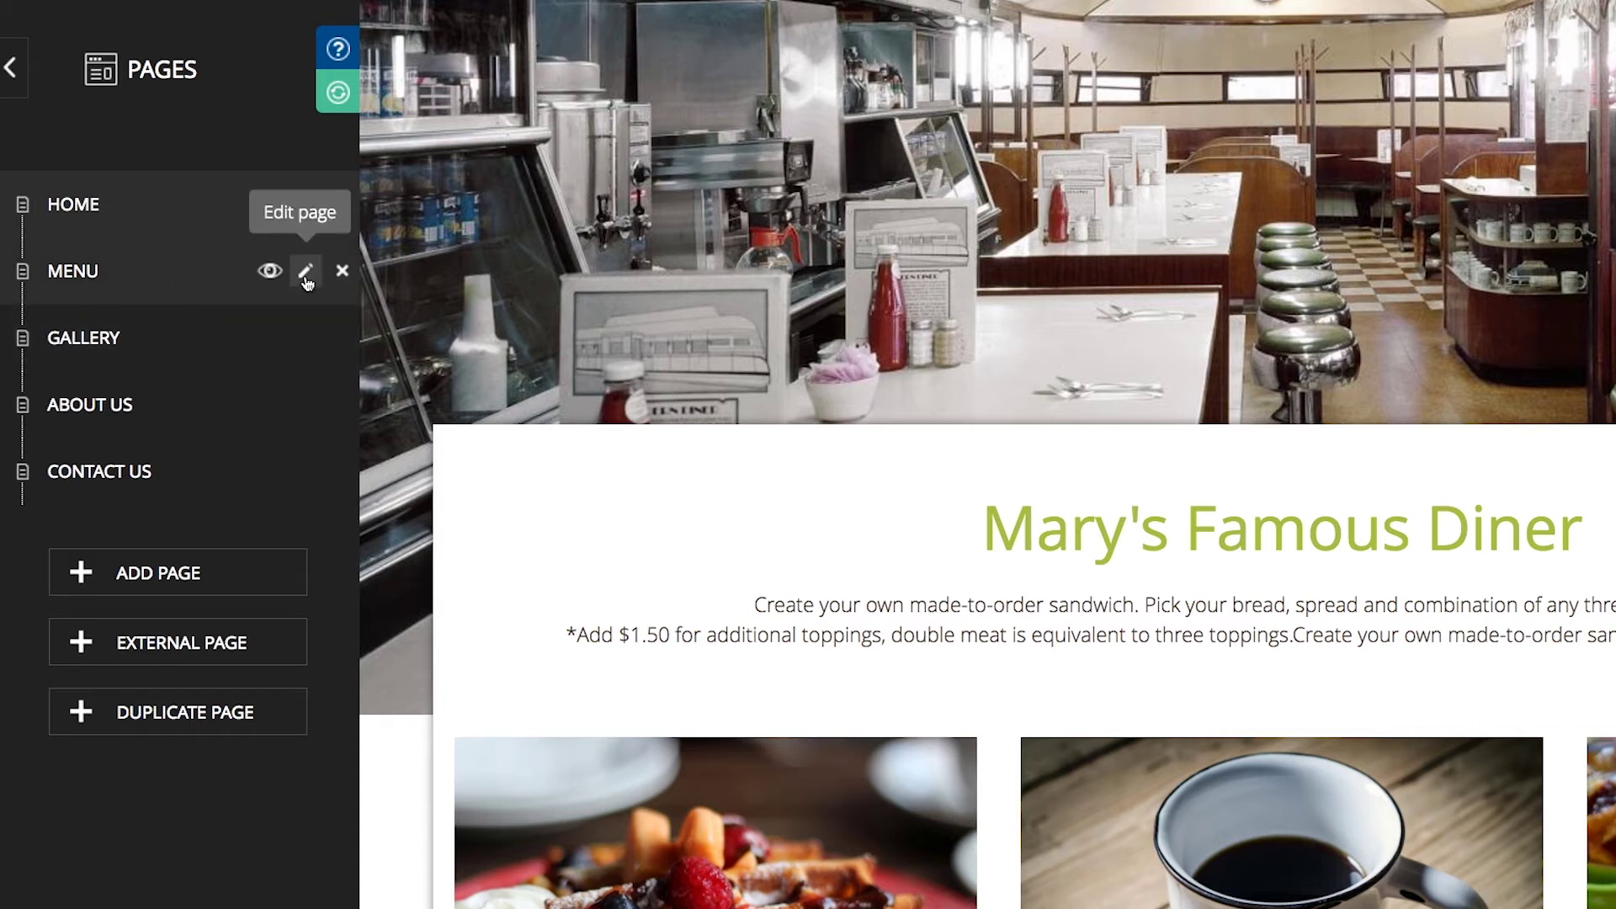
left_click(305, 272)
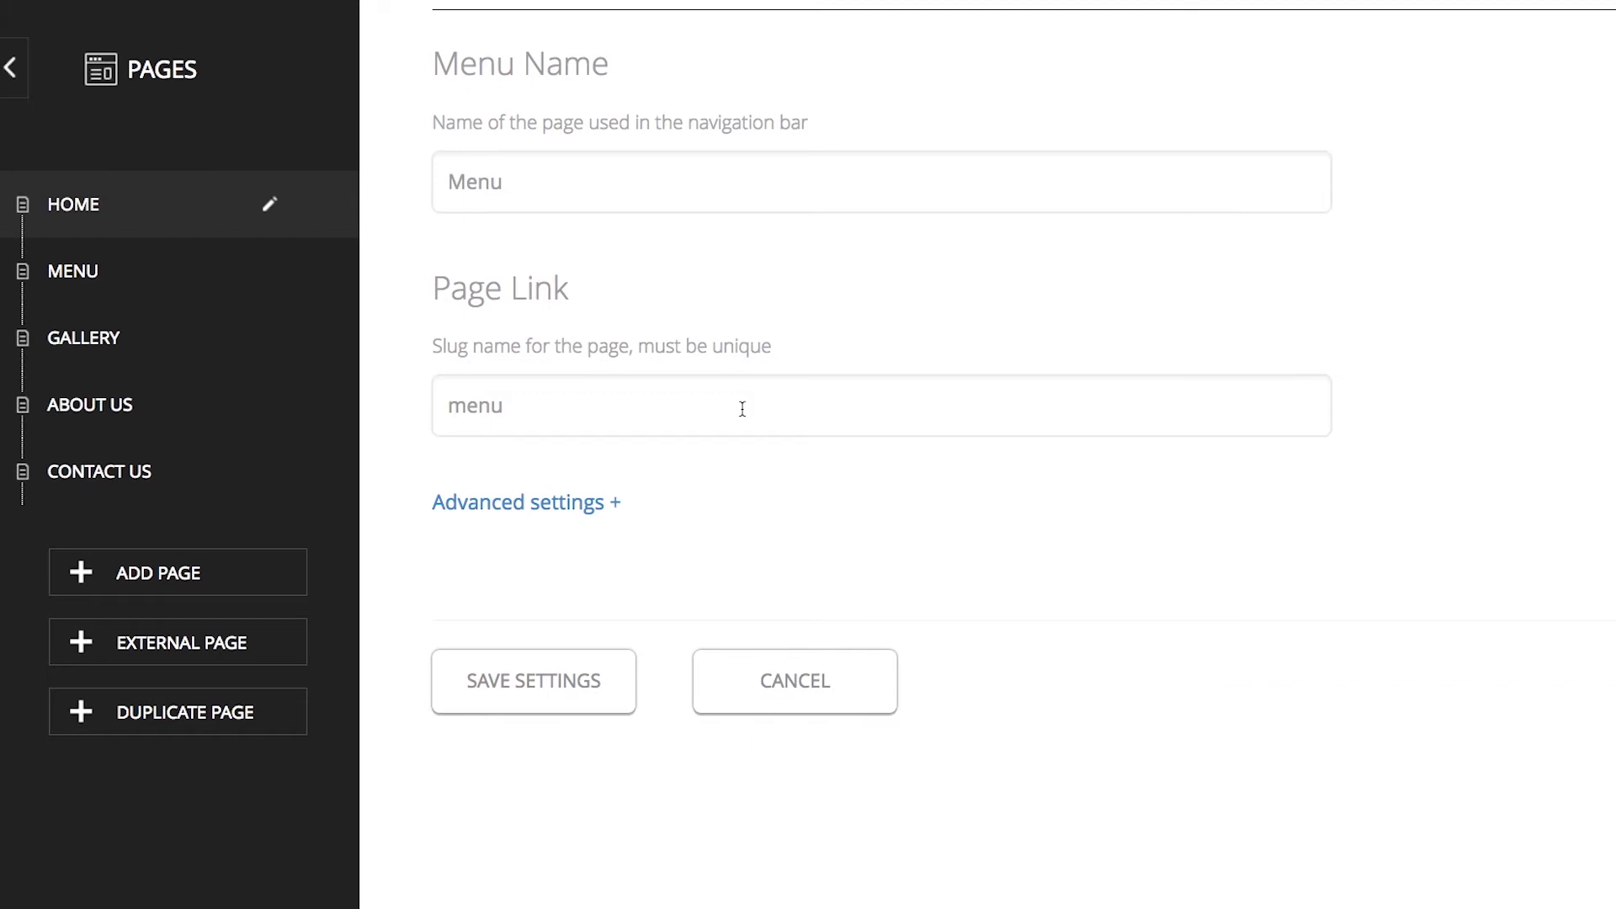
- Expand the Menu page's advanced settings and append 'Menu' to its page title
left_click(594, 505)
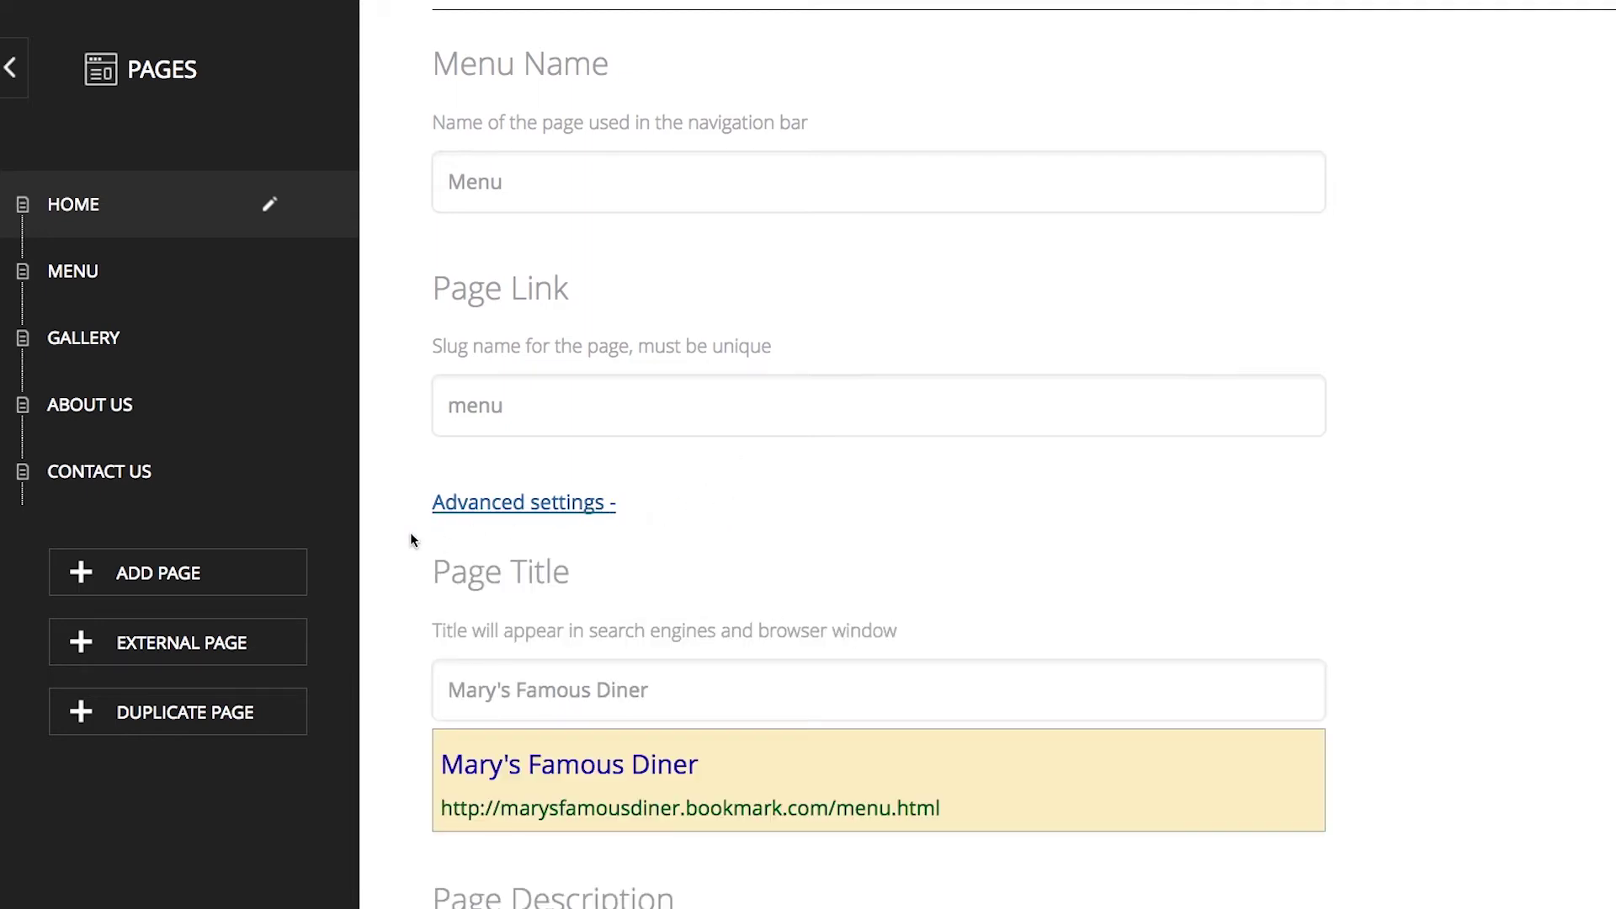
scroll(411, 539, "down", 5)
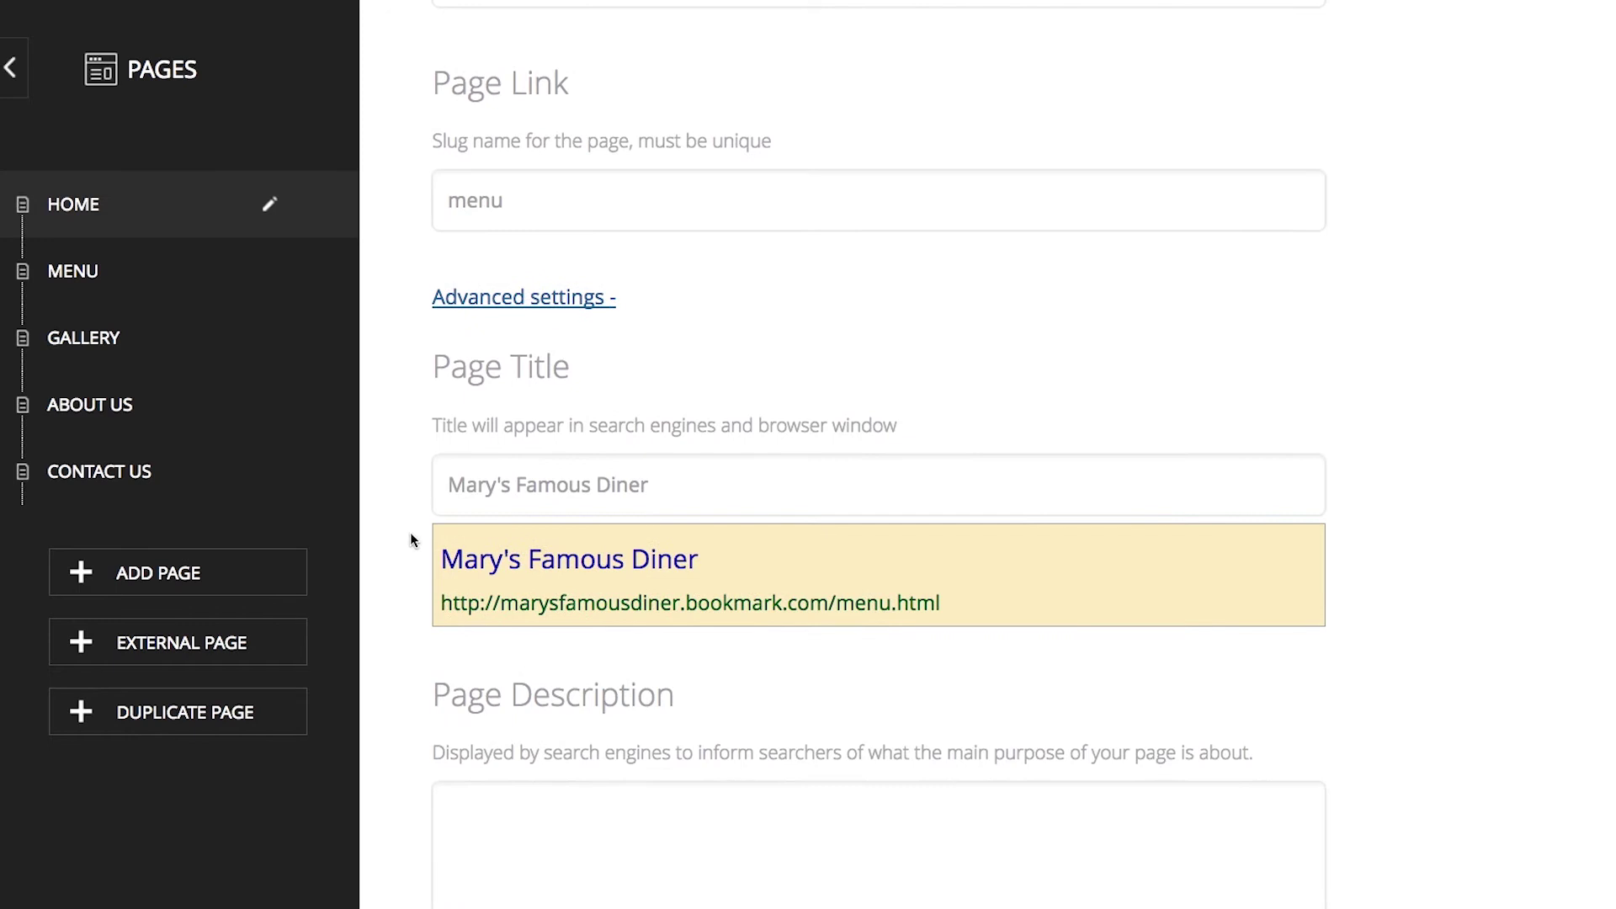
scroll(411, 535, "down", 3)
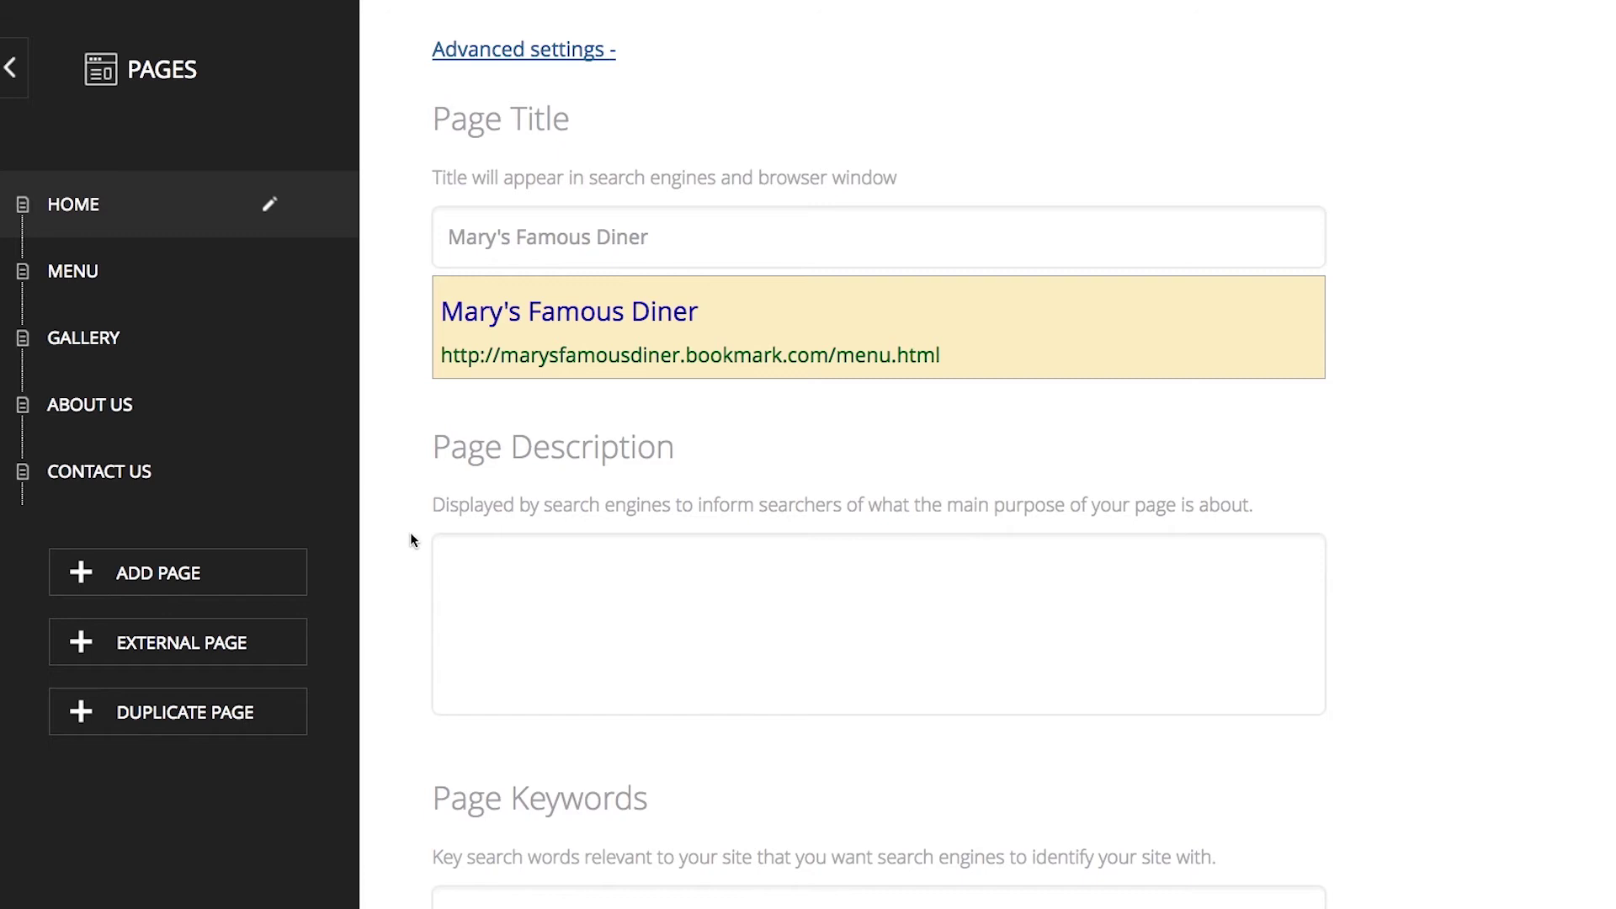
scroll(411, 537, "down", 2)
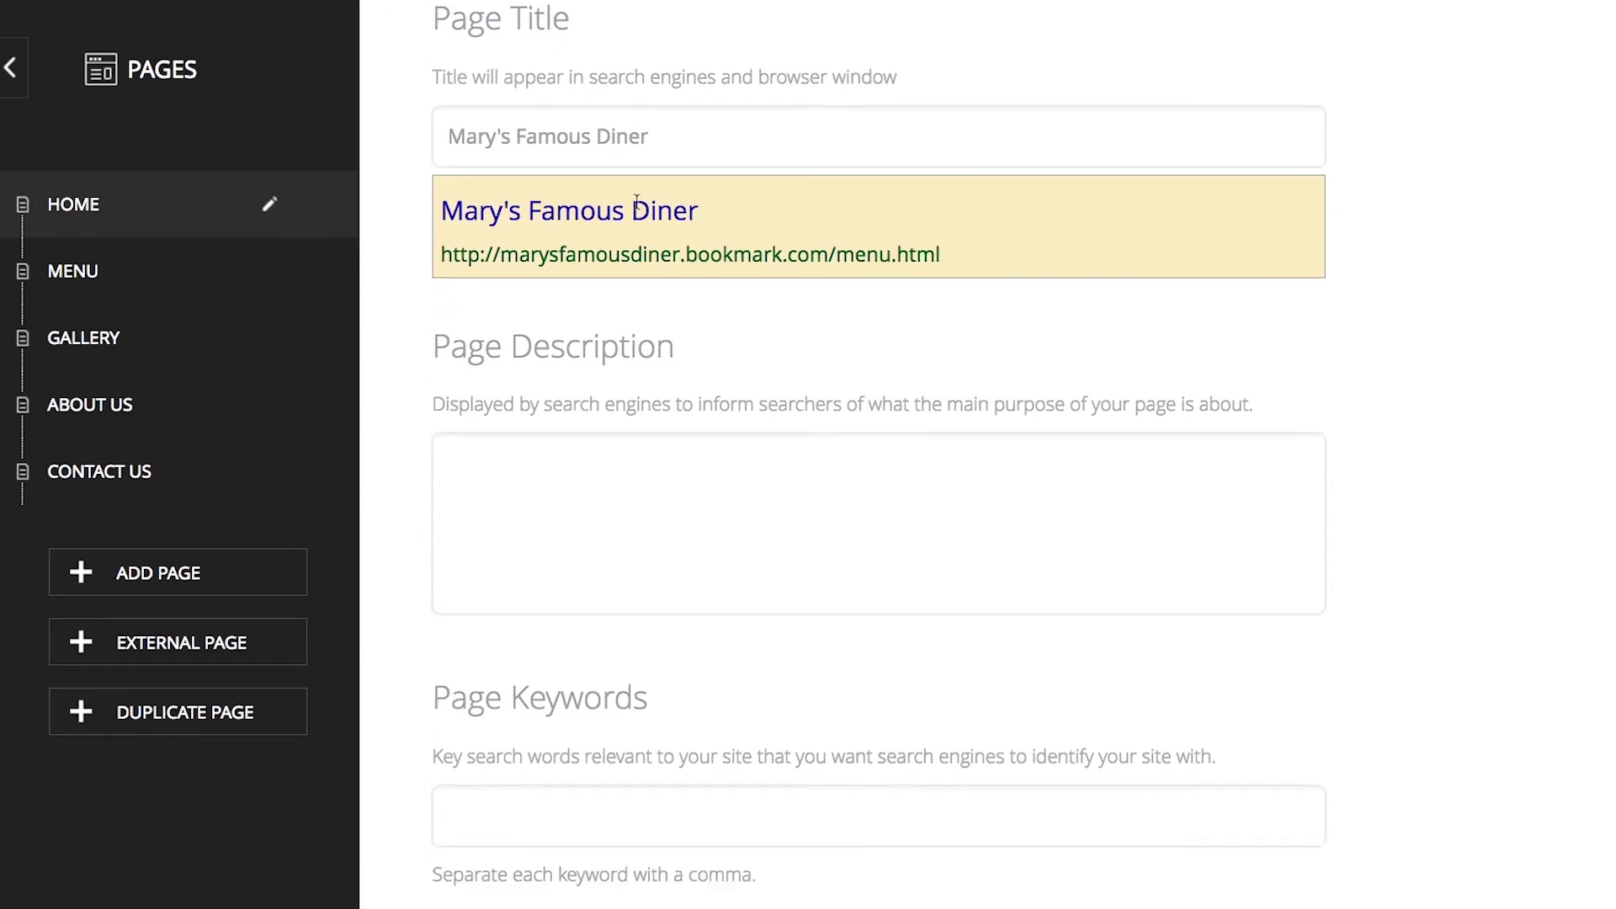
left_click(677, 141)
type("Menu")
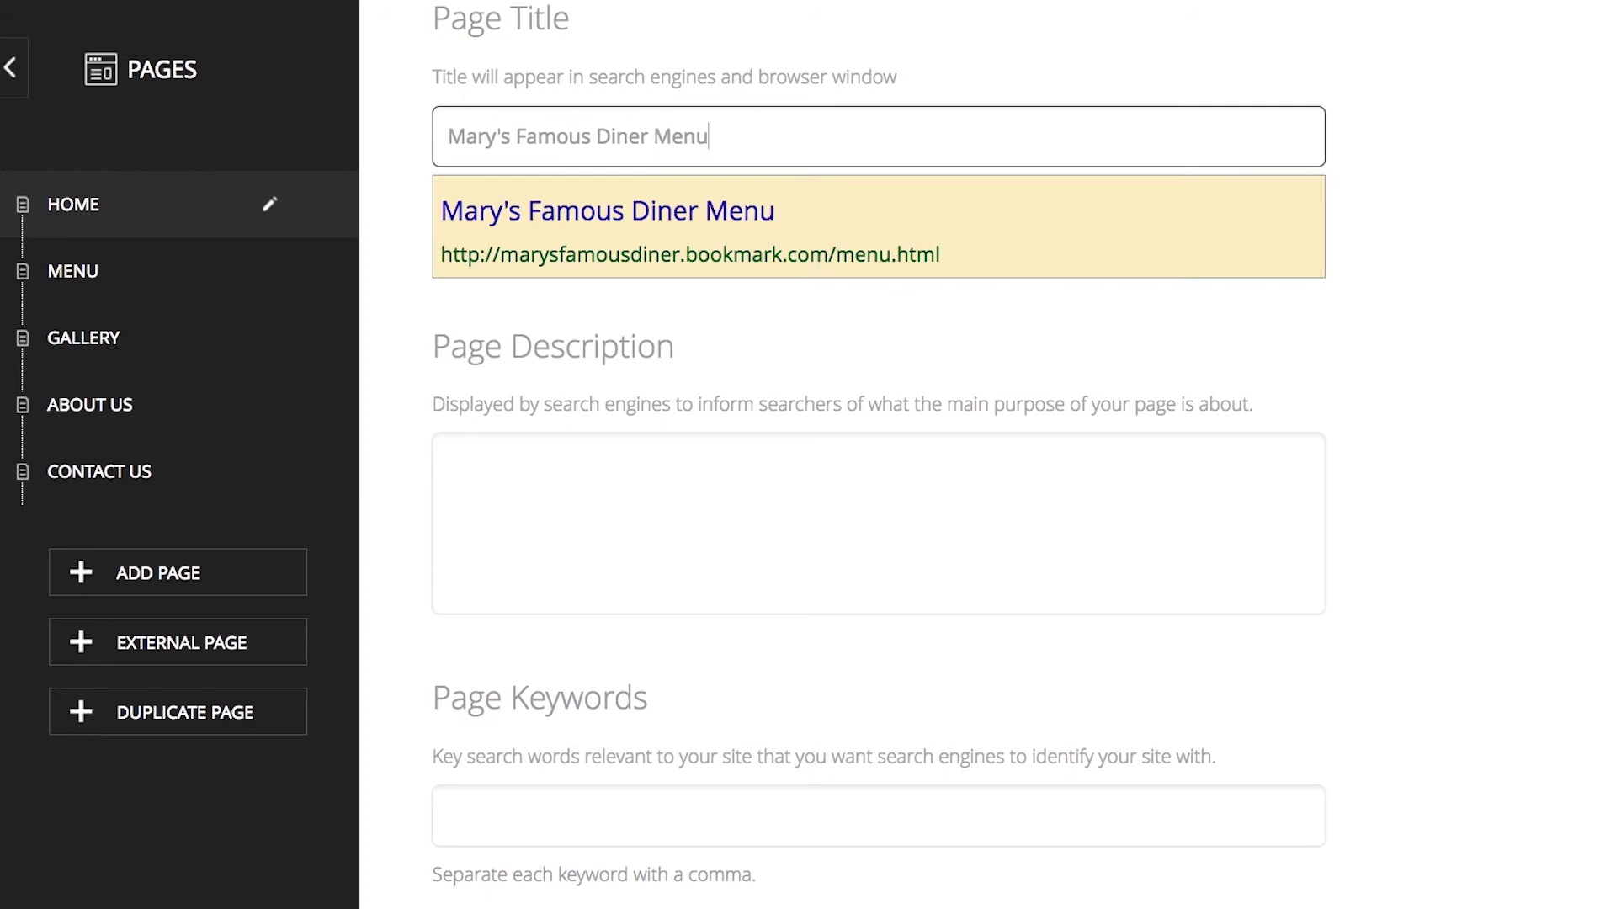
left_click(403, 313)
- Write a Menu page description about serving Toronto's best breakfast, lunch, and dinner
left_click(509, 465)
type("Mary's ")
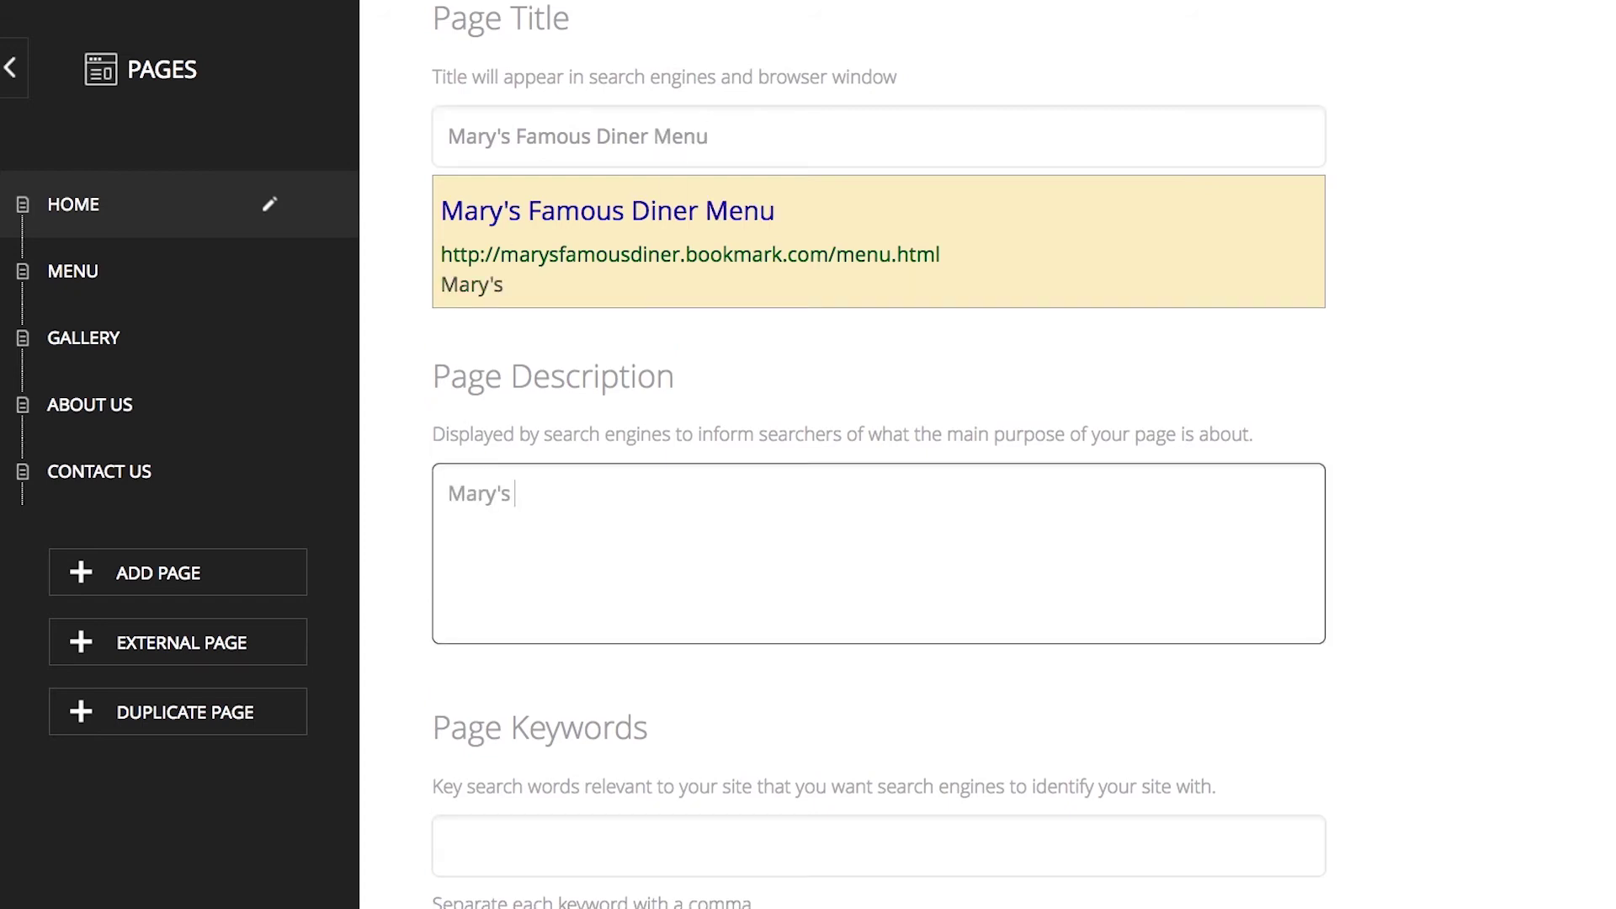
type("Famous Diner Menu serv")
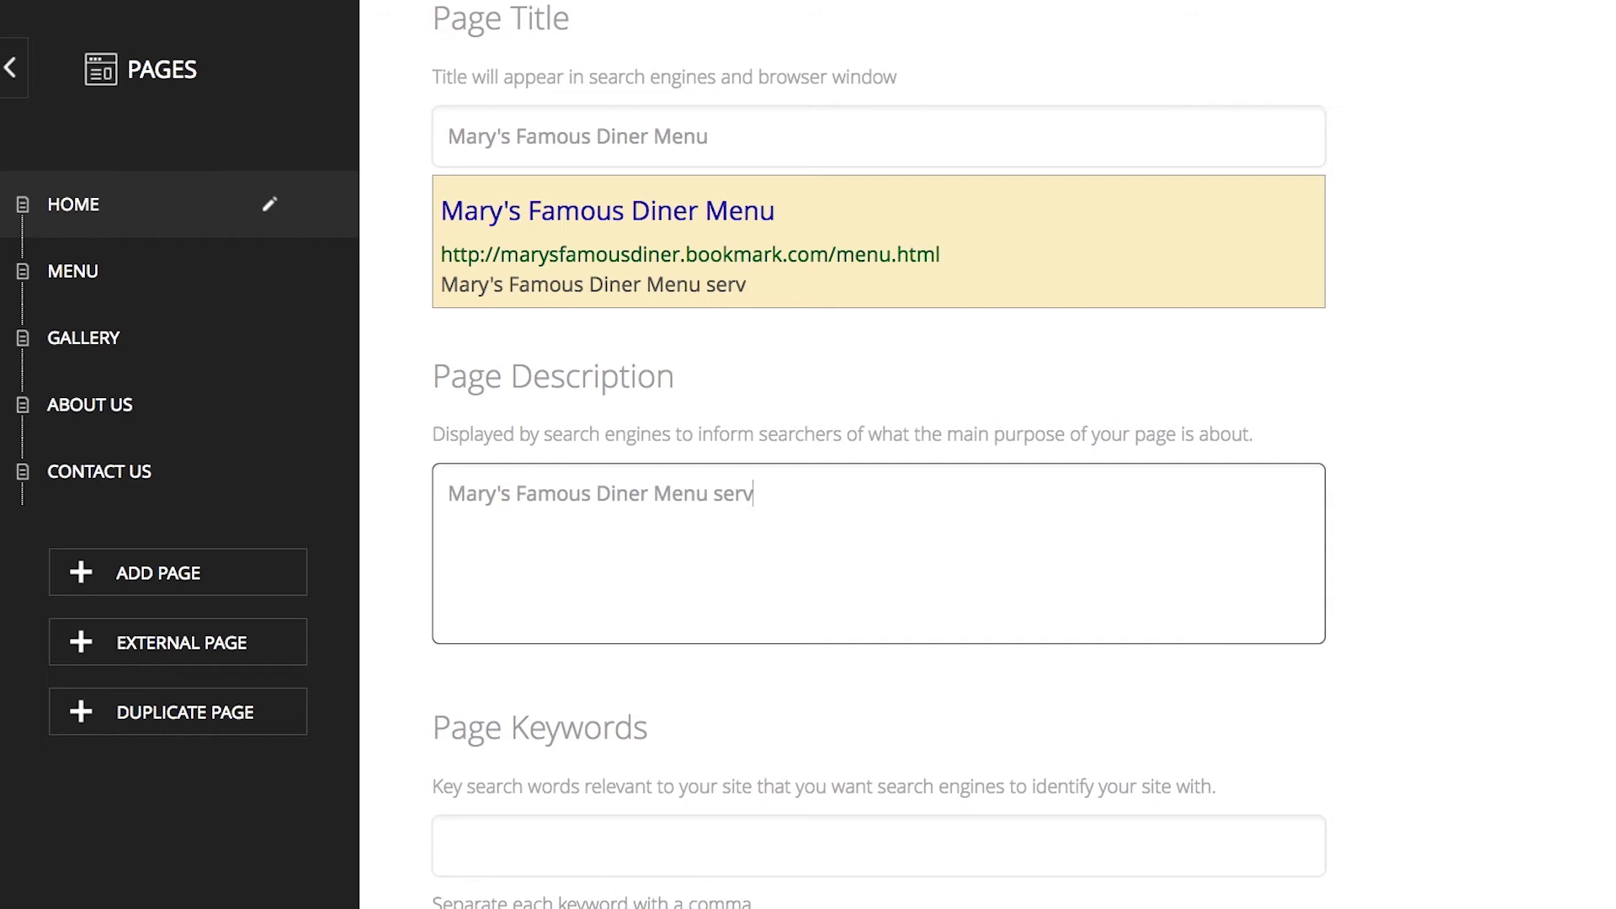
type("ing Toronto's best breakfast, lunch, ")
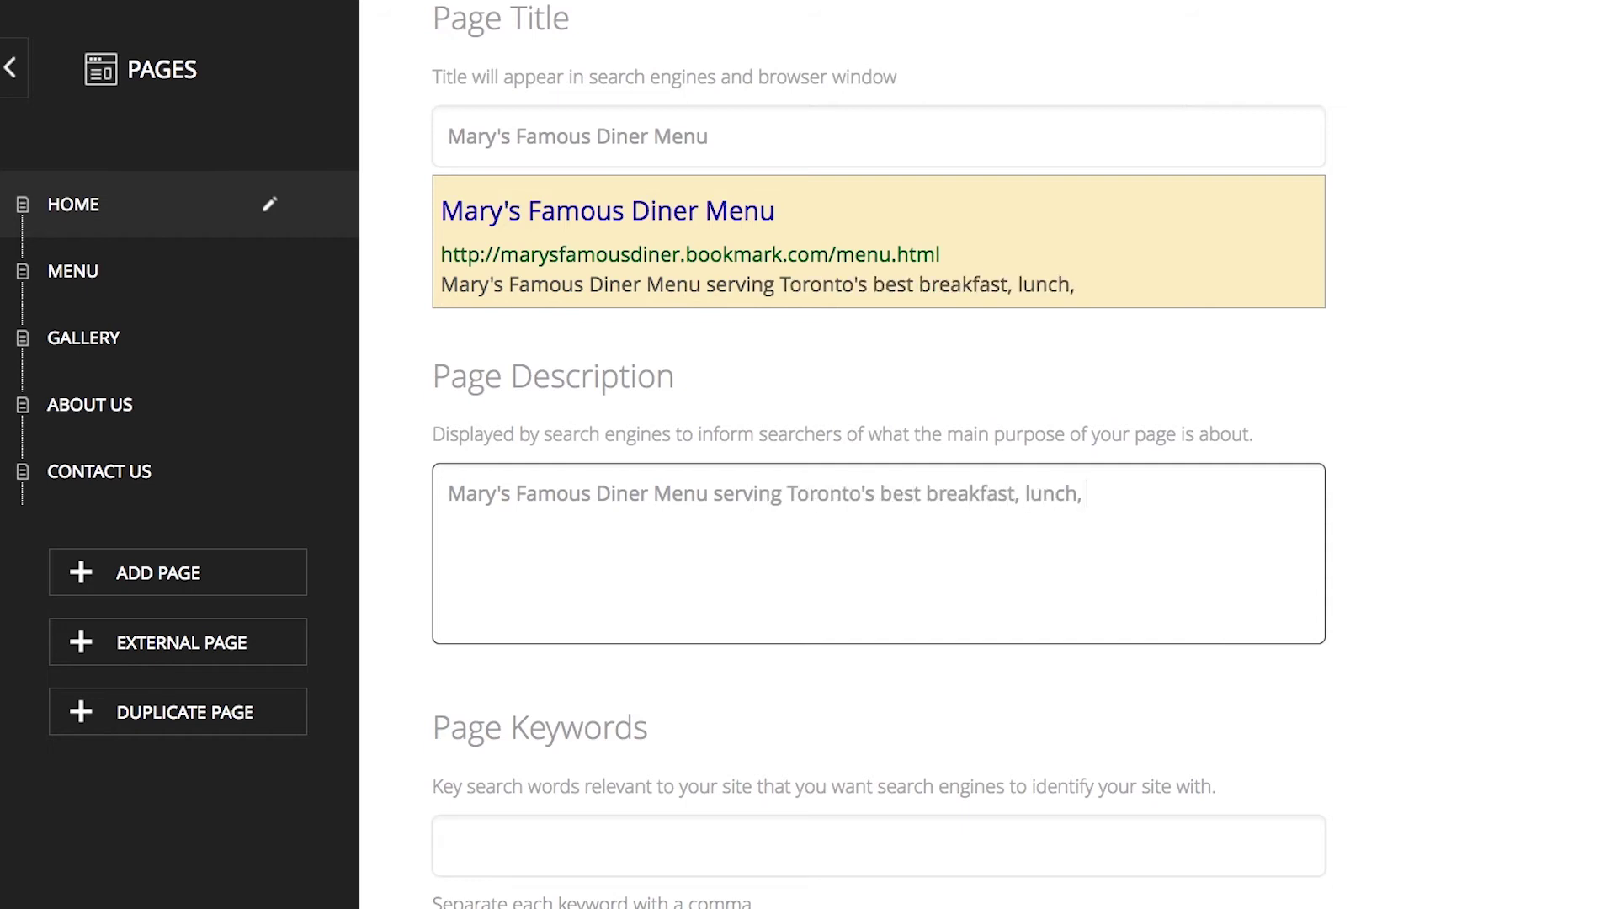
type("and dinner since 1975")
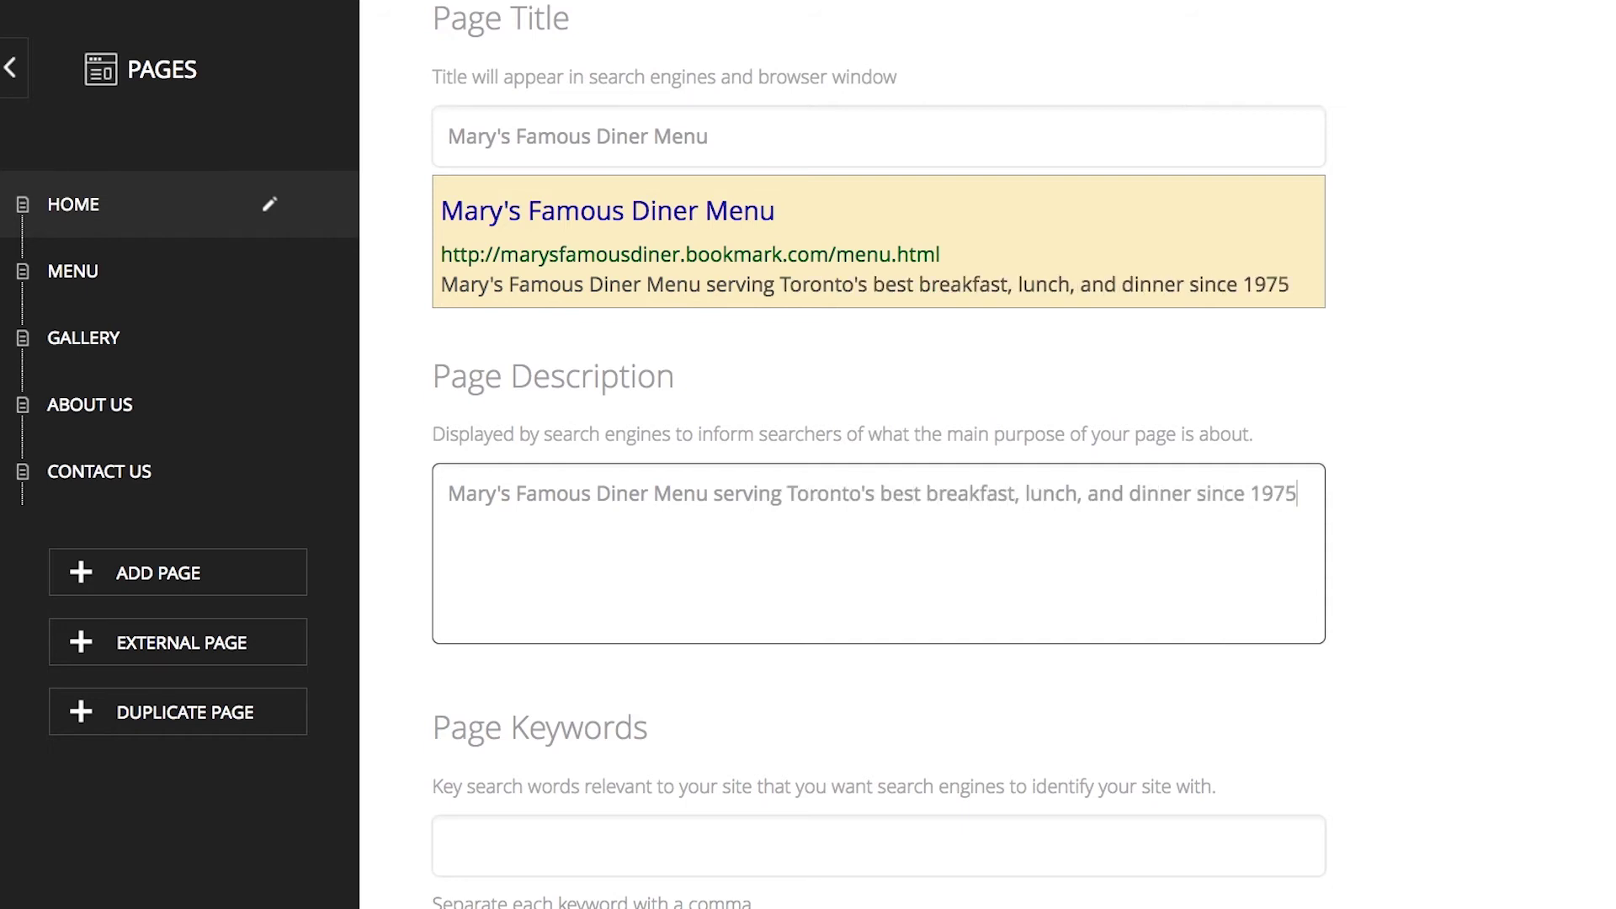
scroll(413, 629, "down", 5)
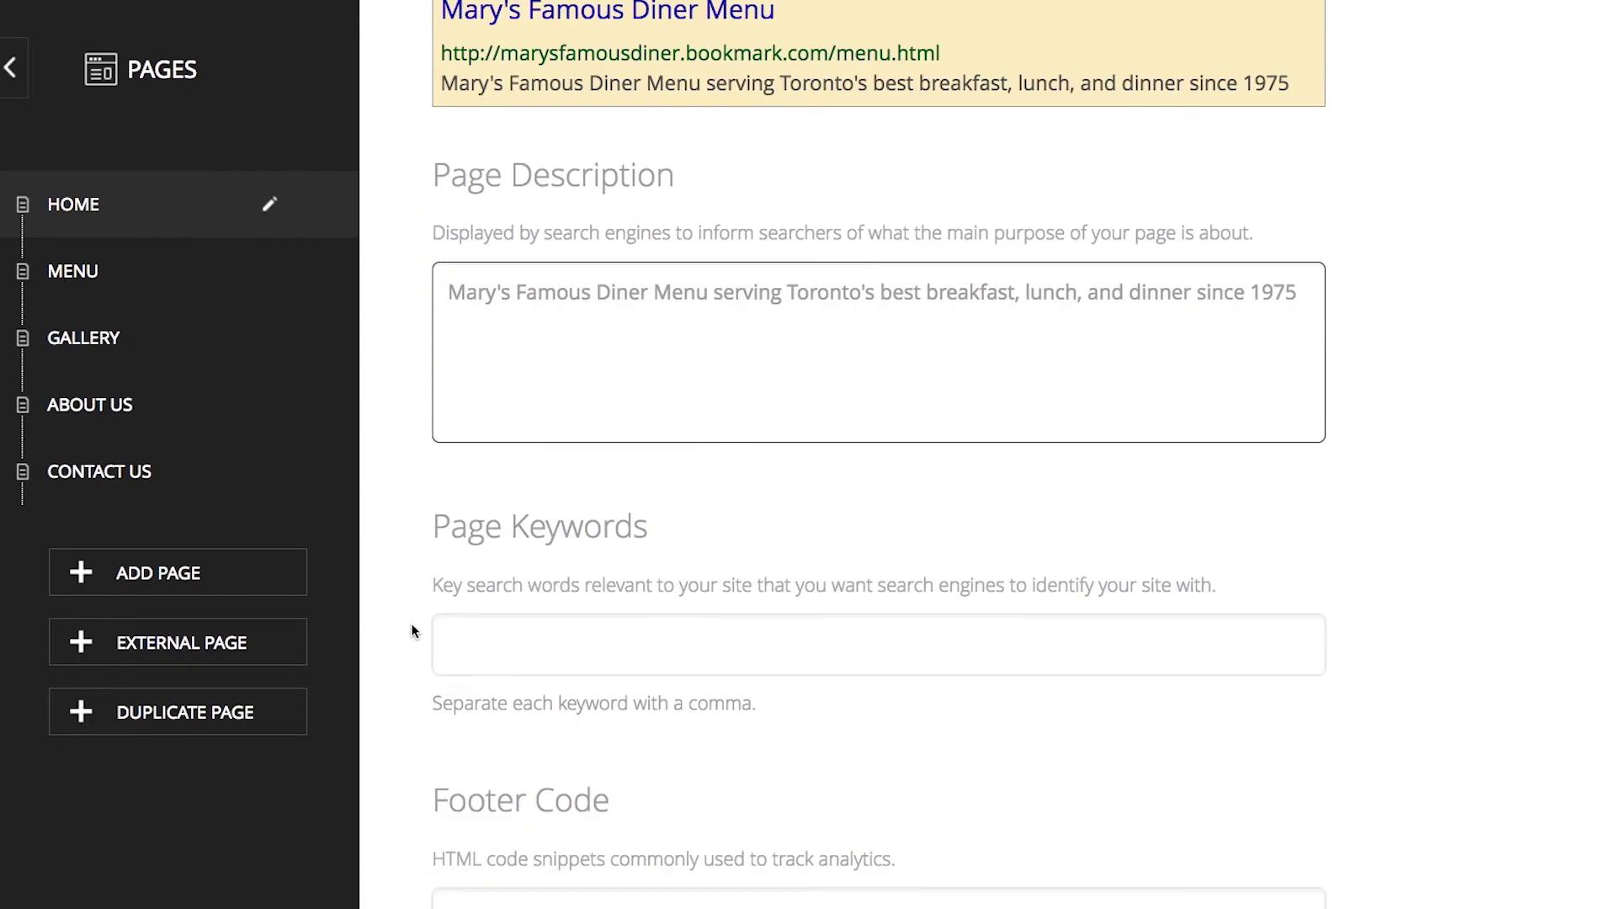
- Add Menu page keywords Diner, Breakfast, Lunch, Dinner, Waffles, Waffle Mountain, Soup, Sandwich, and save
left_click(550, 561)
type("Diner, Breakf")
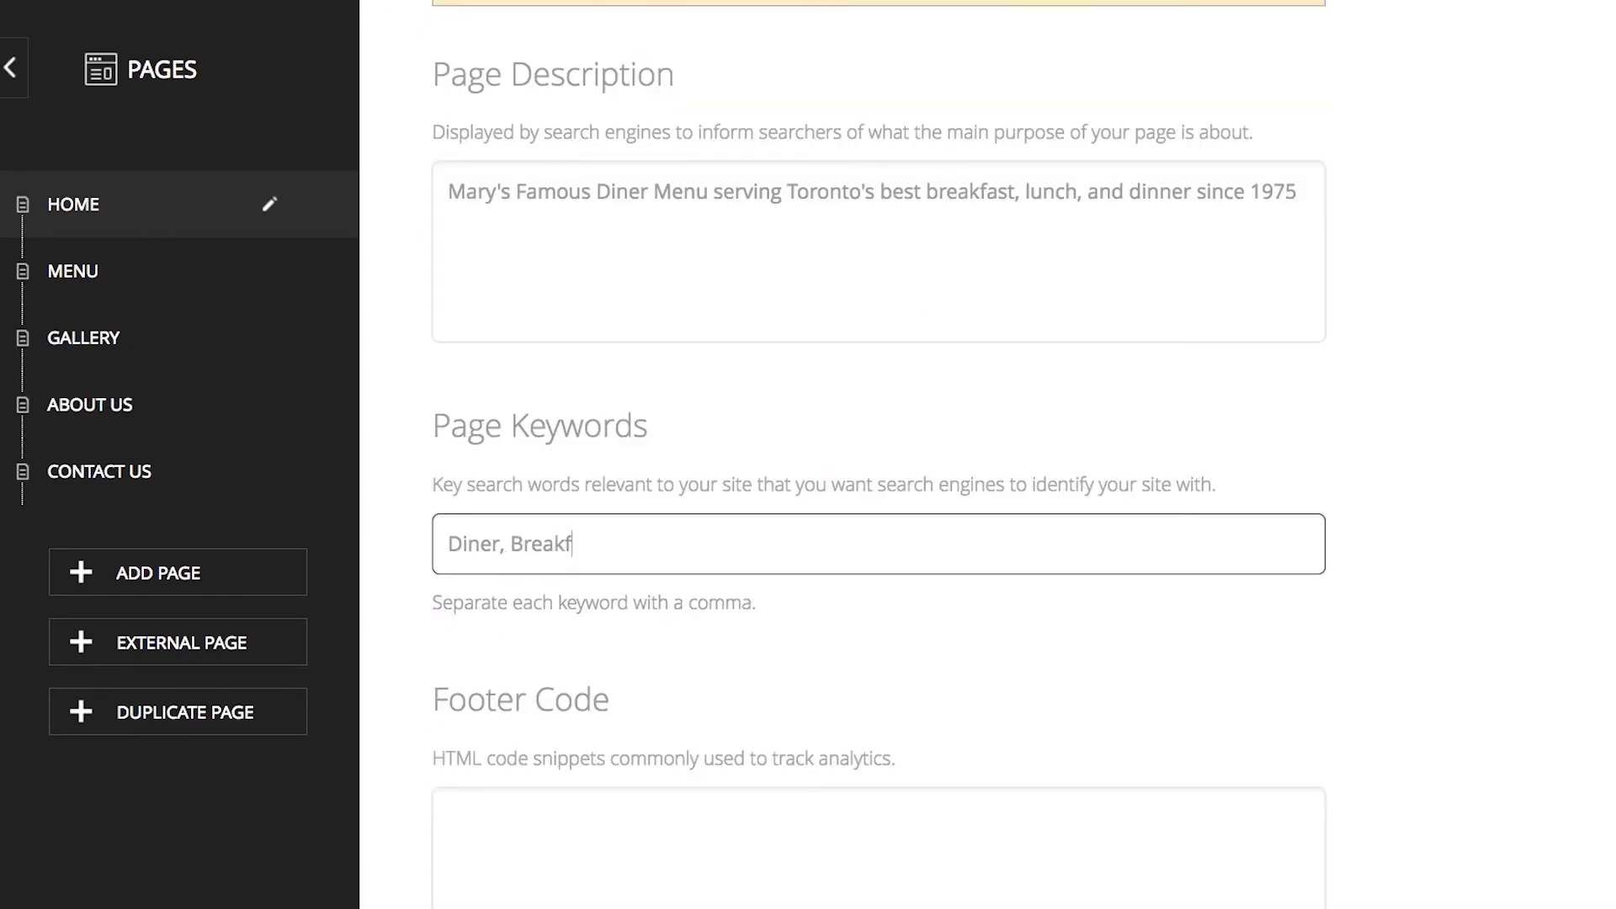
type("ast, Lunch, Dinner, Waffles, ")
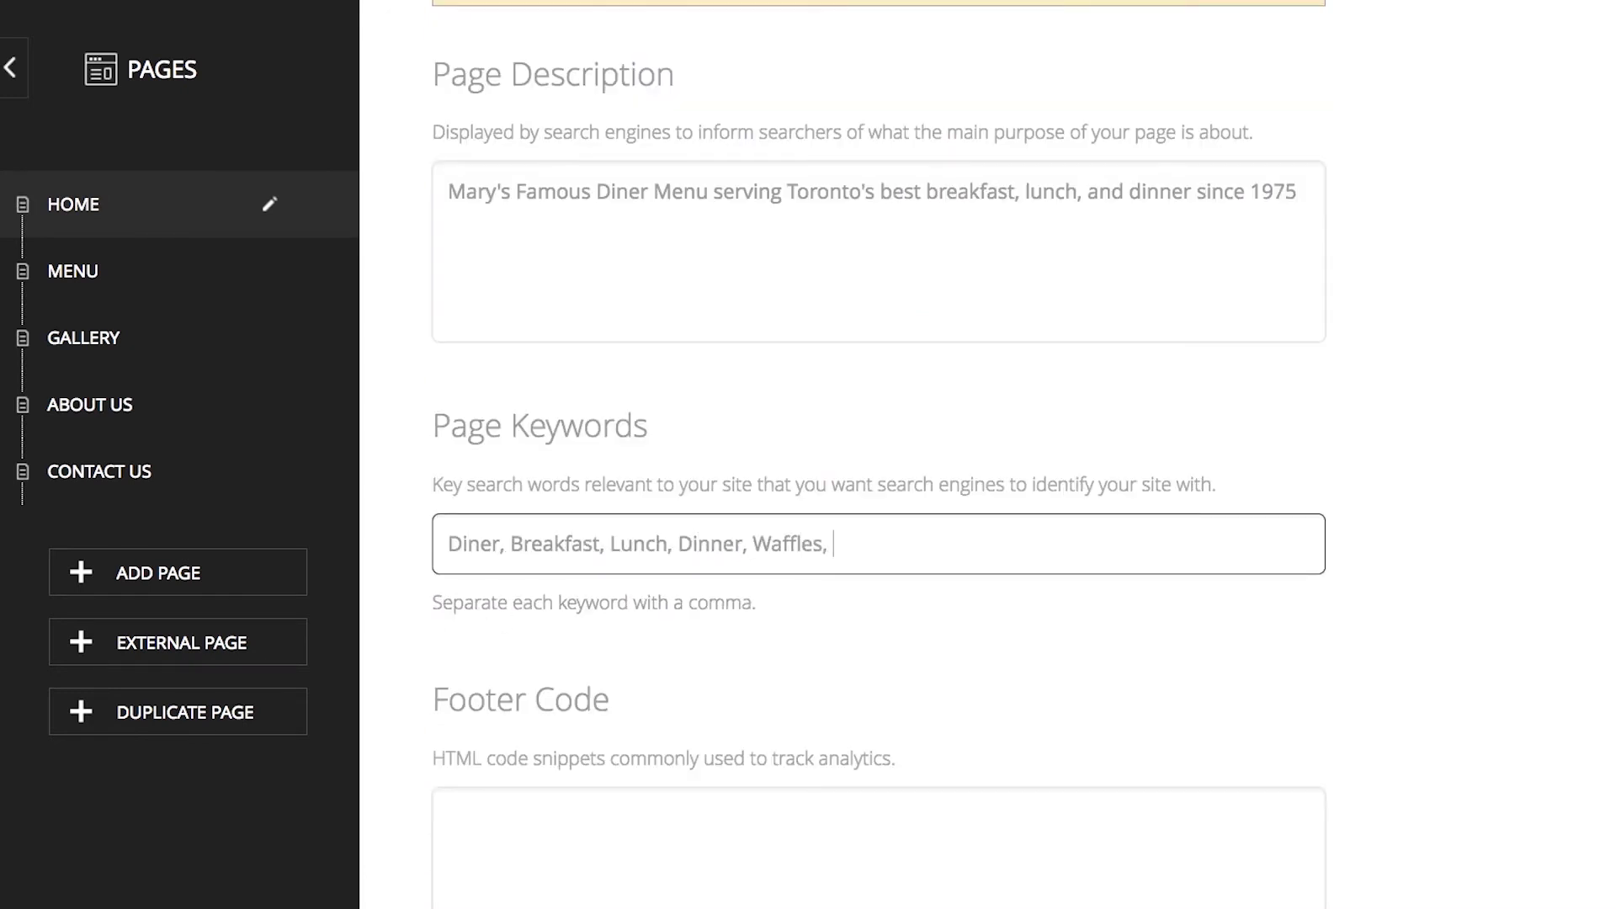
type("Waffle Mountain, Soup, Sandwich")
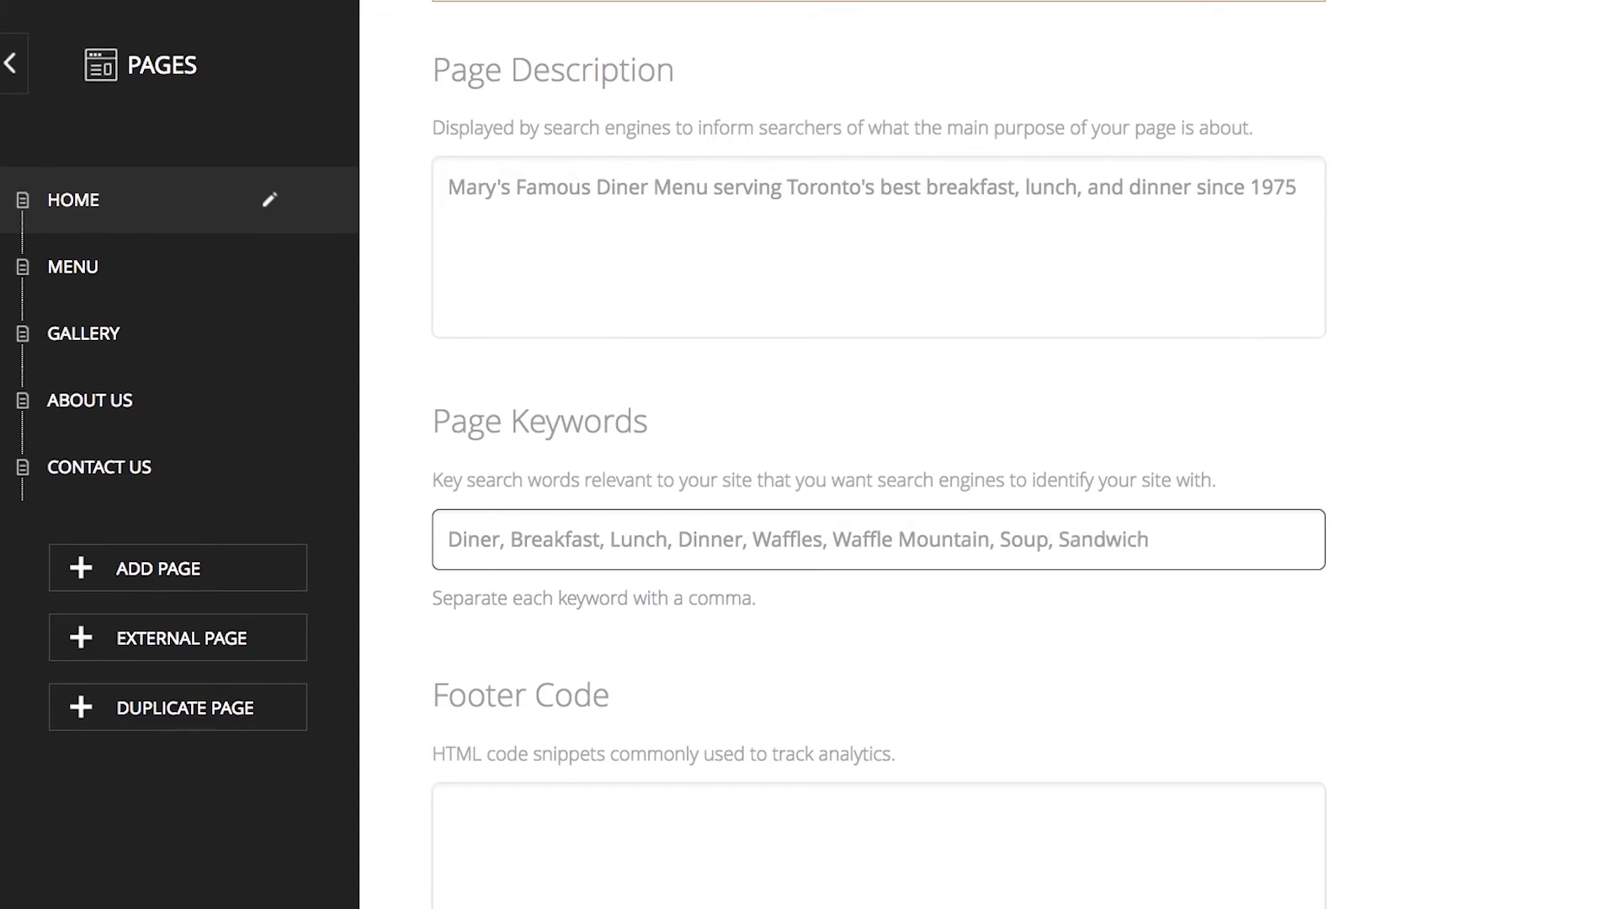
scroll(421, 623, "down", 10)
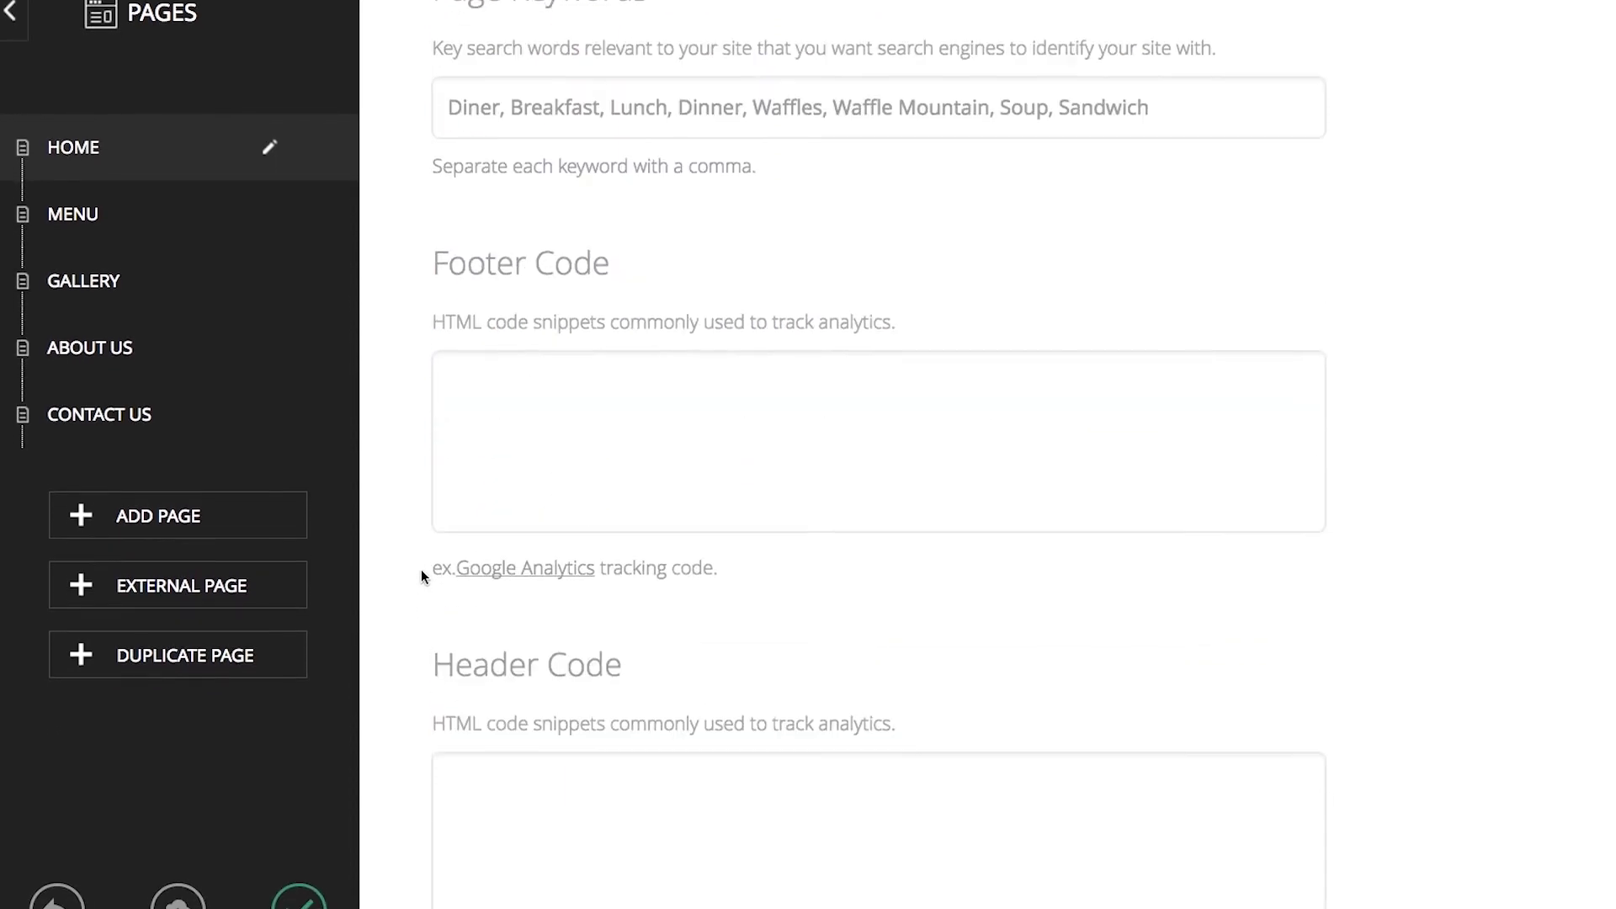
scroll(421, 523, "down", 5)
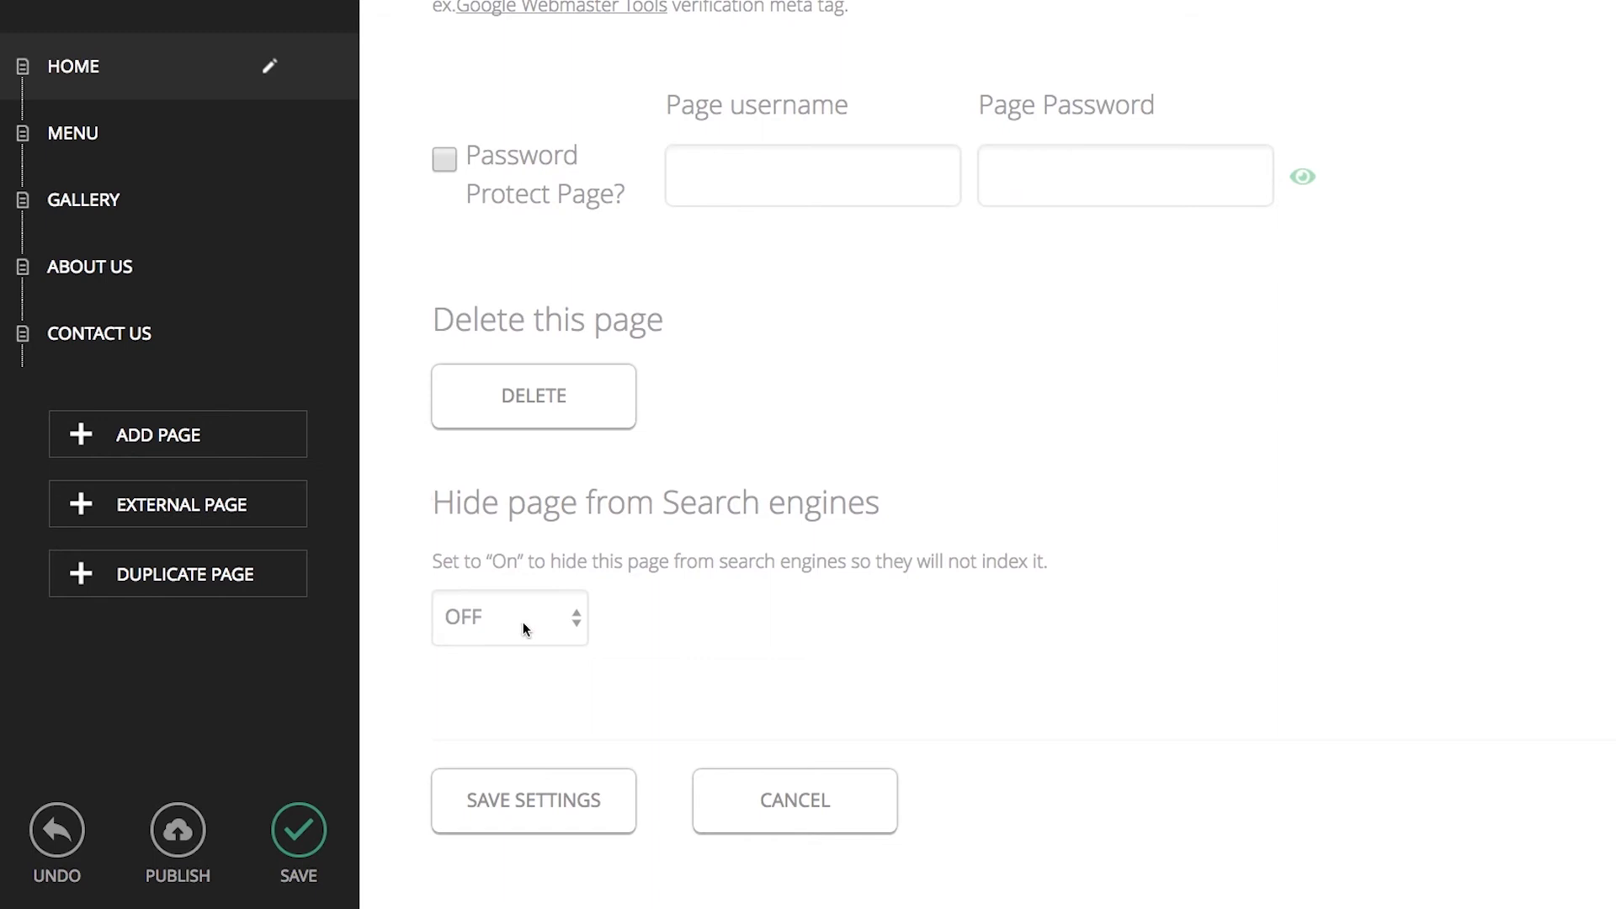
left_click(552, 791)
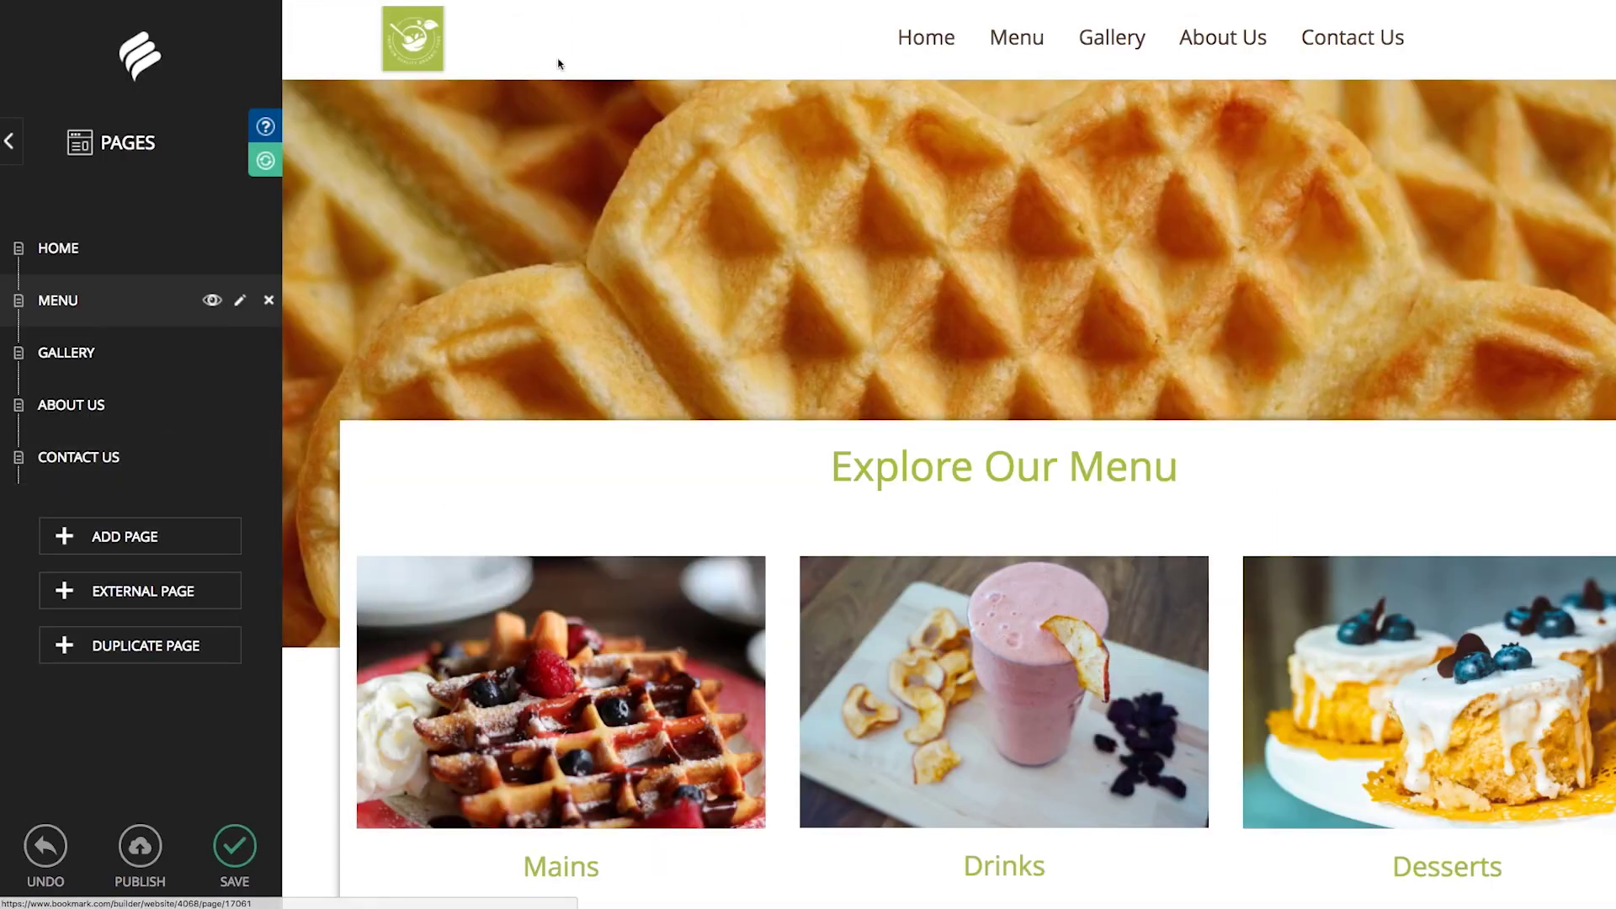
- On the Home page, replace the waffle photo's file-name alt text with text beginning 'Mary's Famous Diner'
left_click(922, 51)
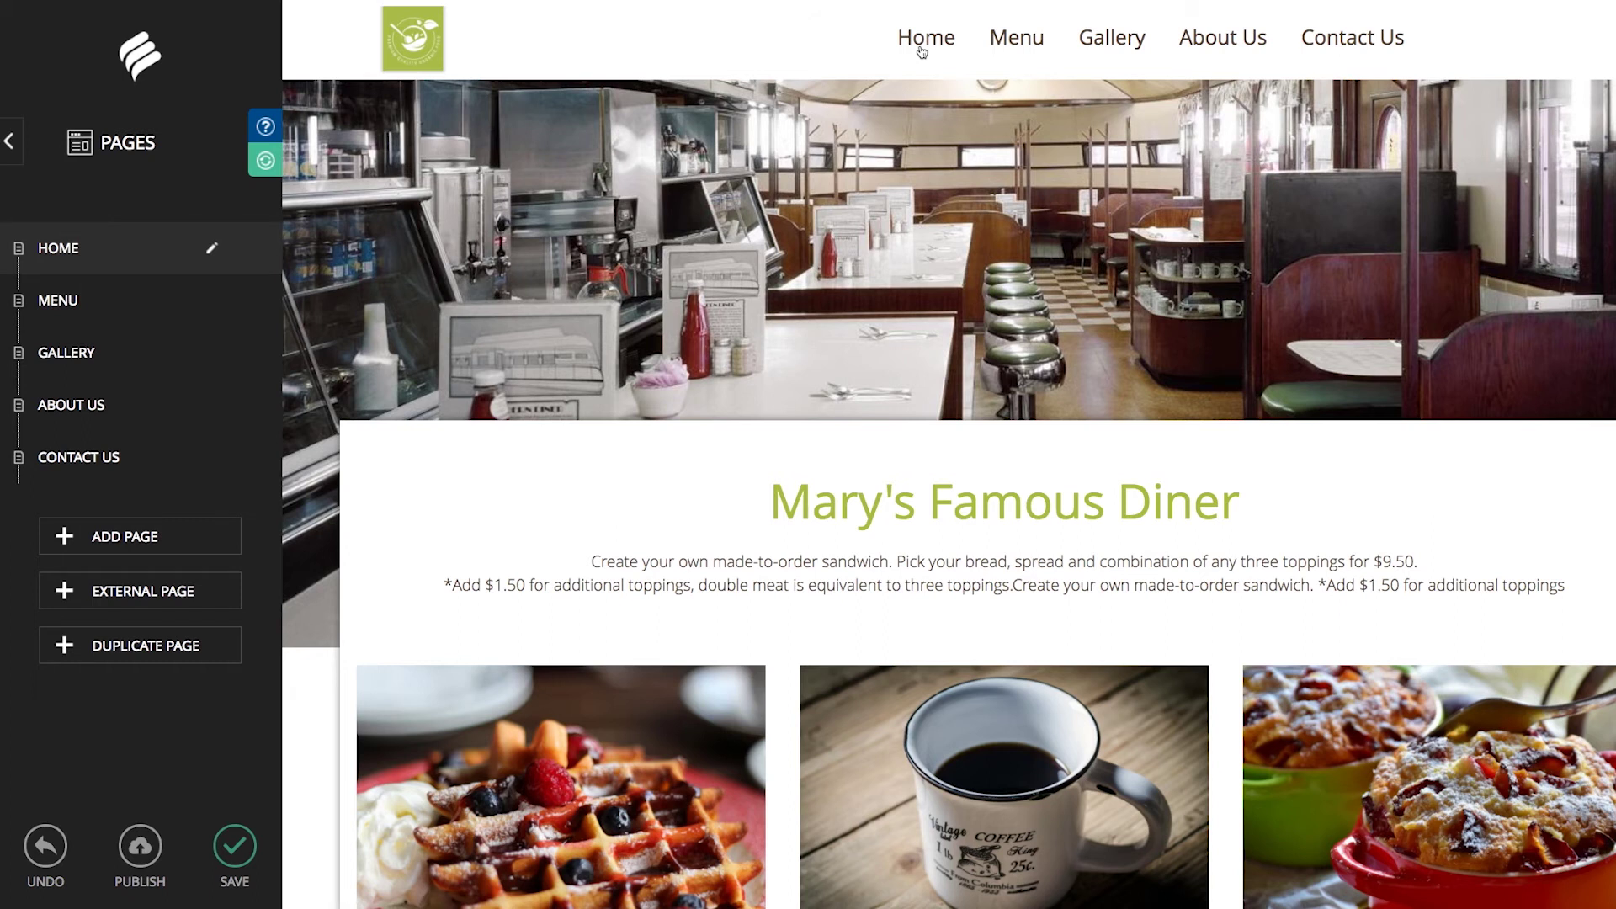
scroll(909, 63, "down", 5)
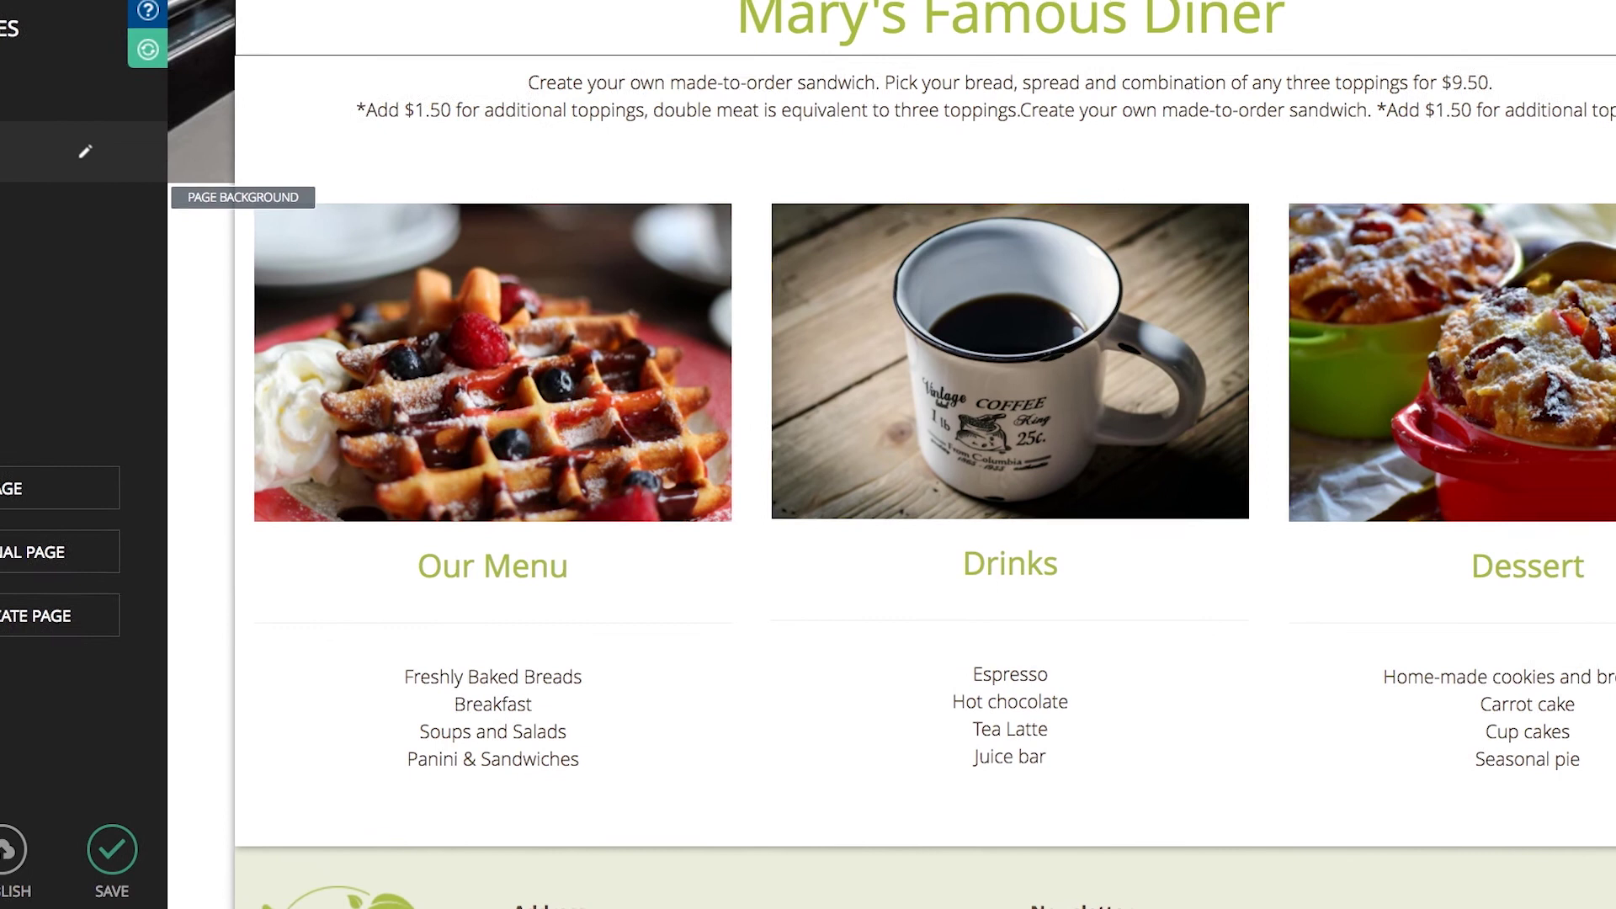
left_click(524, 286)
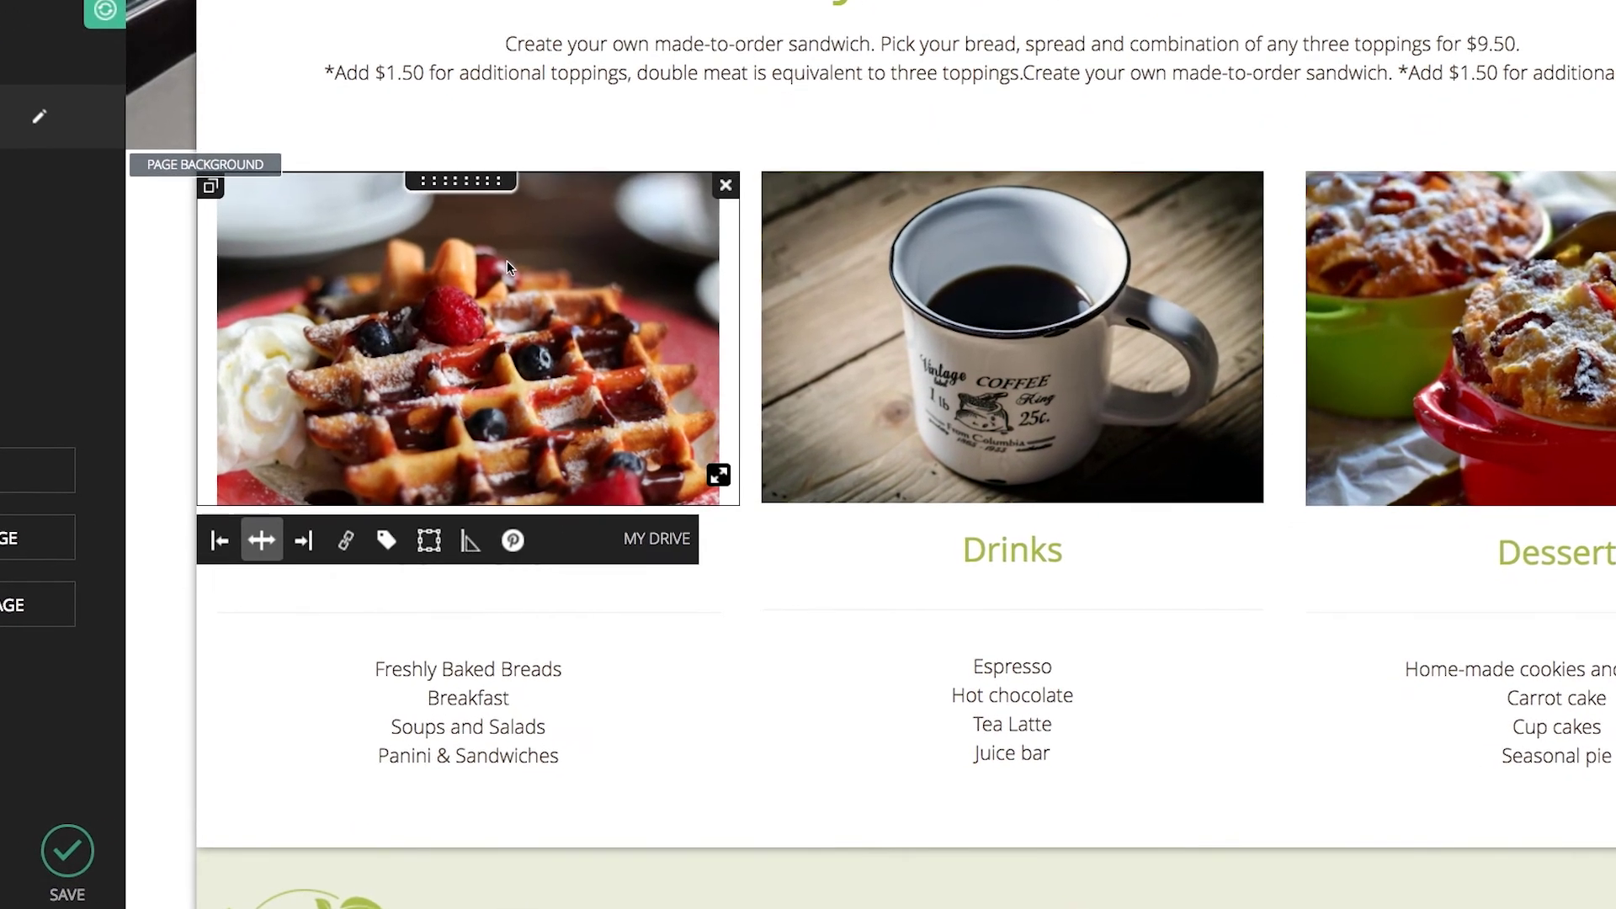
left_click(387, 540)
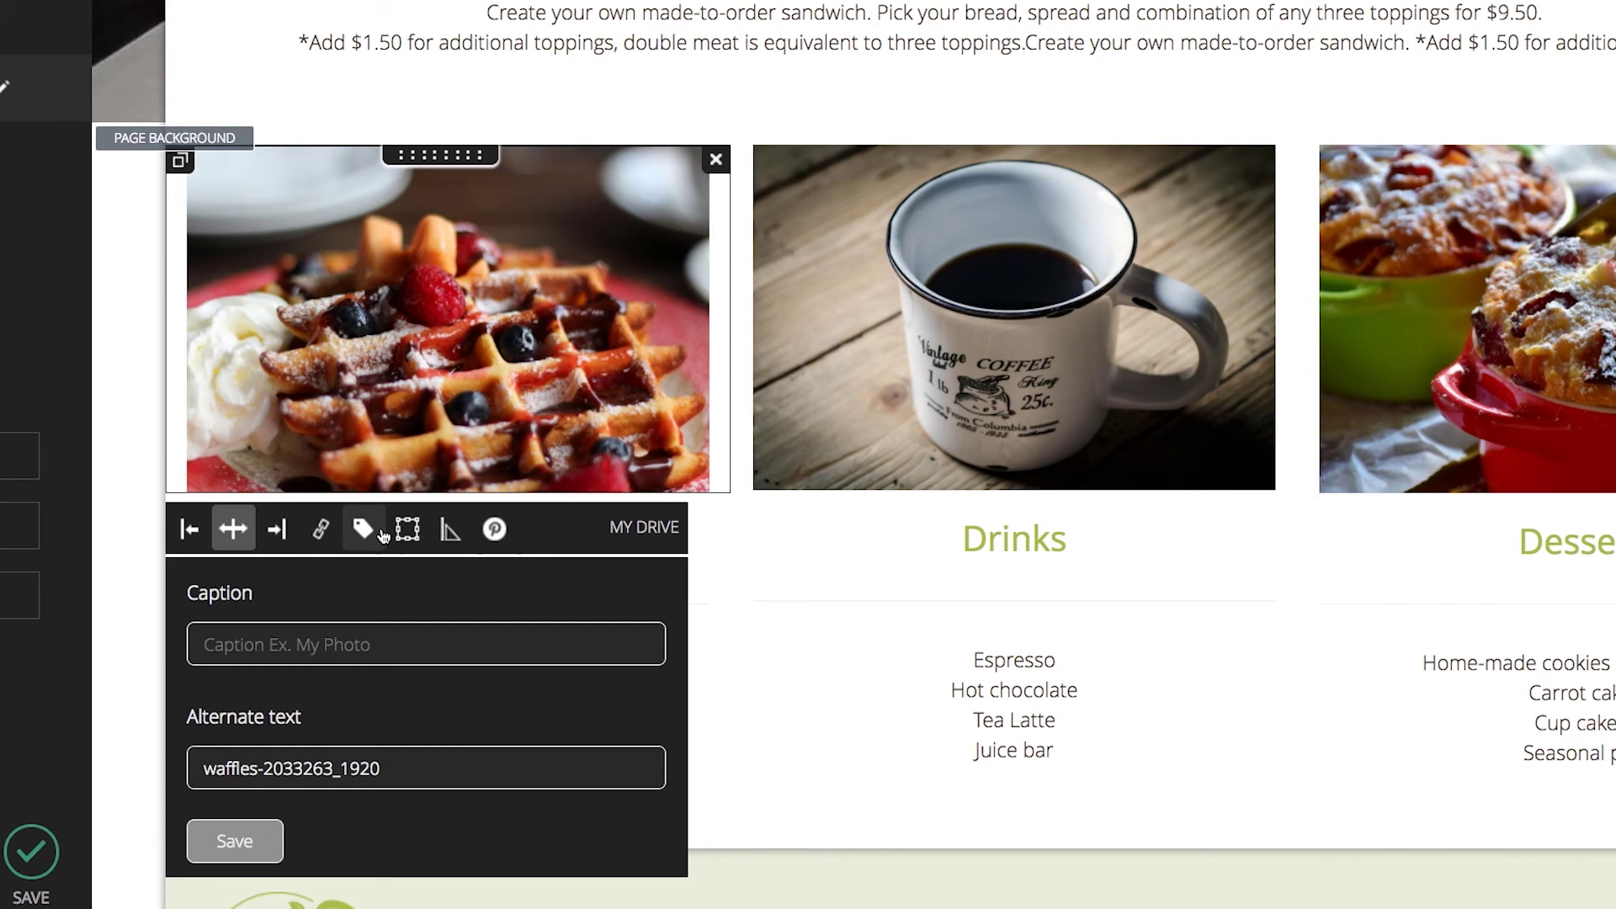
left_click(370, 768)
key("super+a")
type("Mary's Famous Diner W")
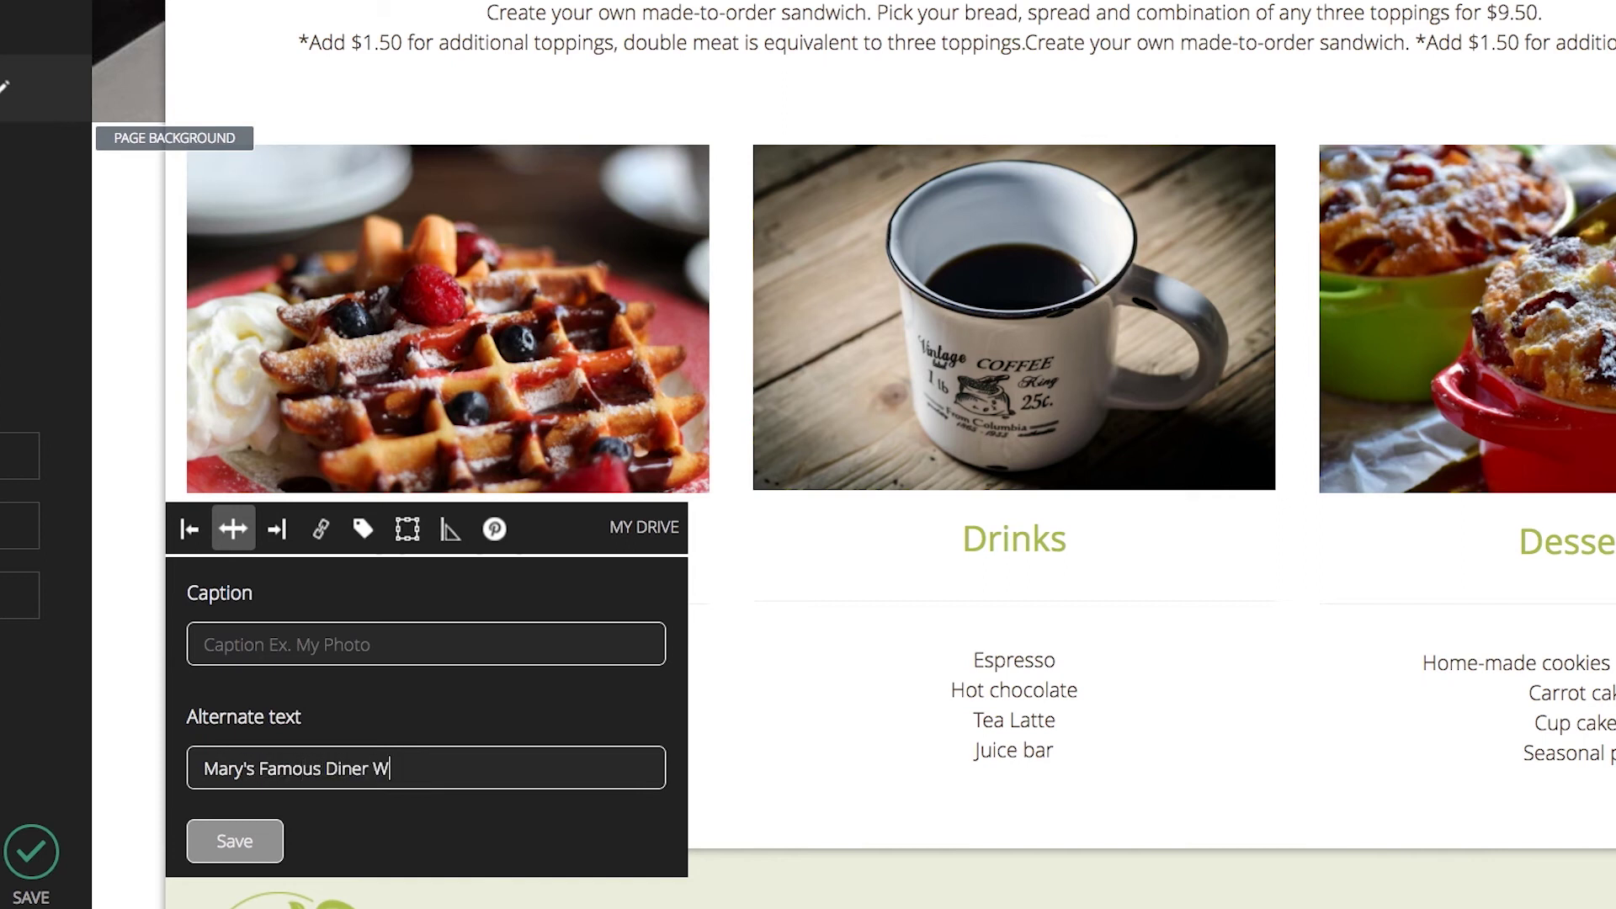
left_click(235, 841)
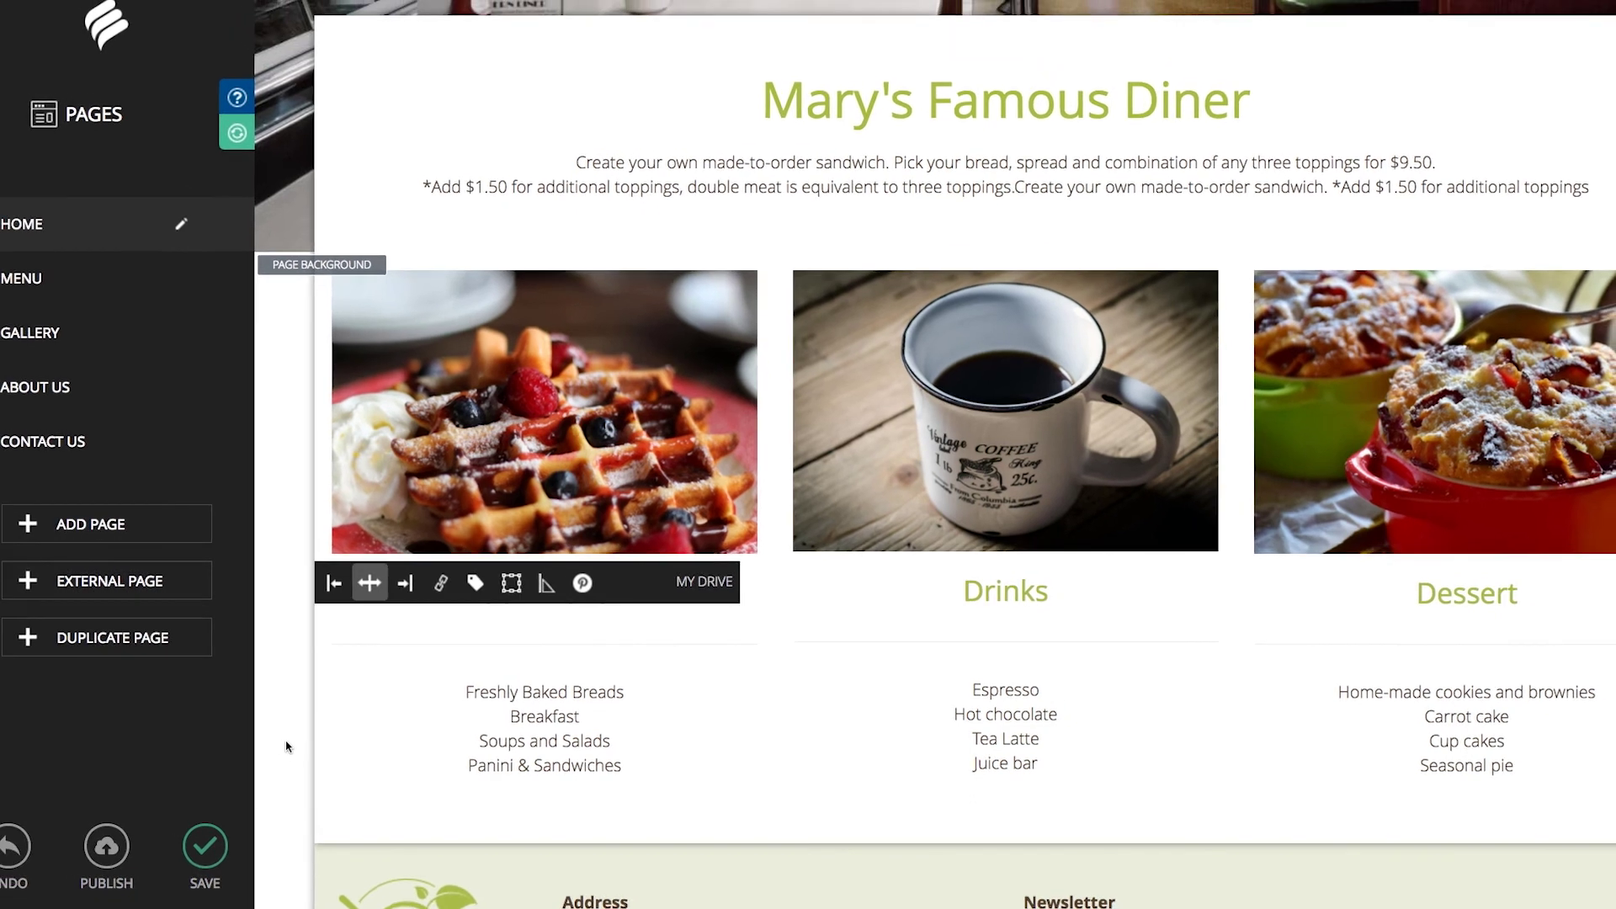
scroll(311, 563, "up", 5)
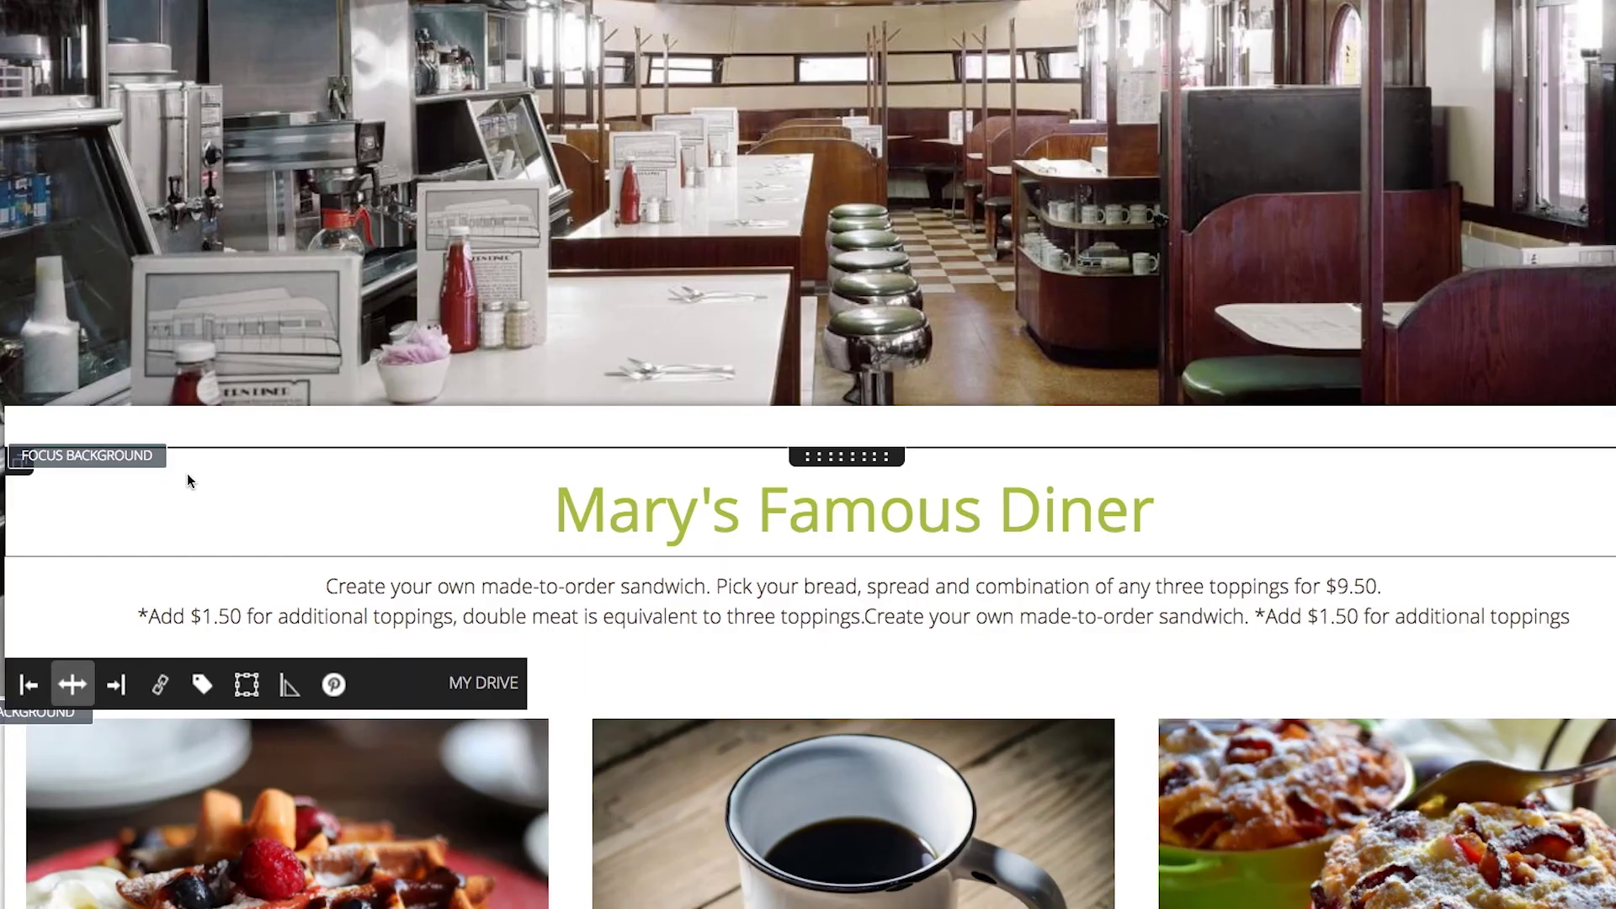
- Make the Mary's Famous Diner title an H1 heading
left_click(690, 504)
left_click_drag(721, 505, 1349, 524)
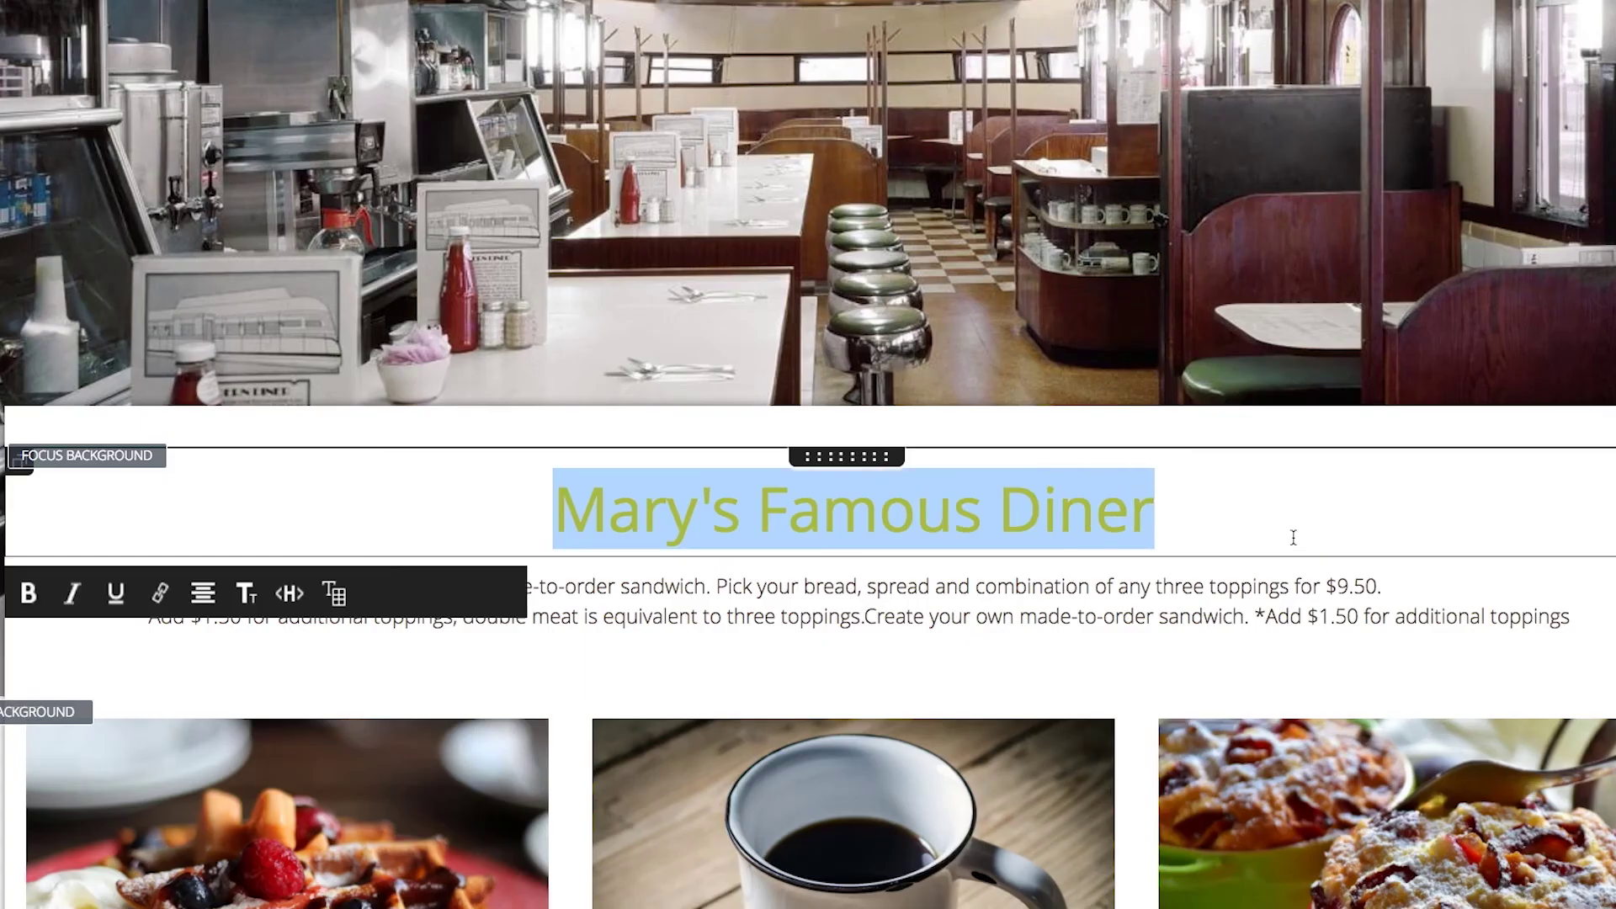
left_click(288, 594)
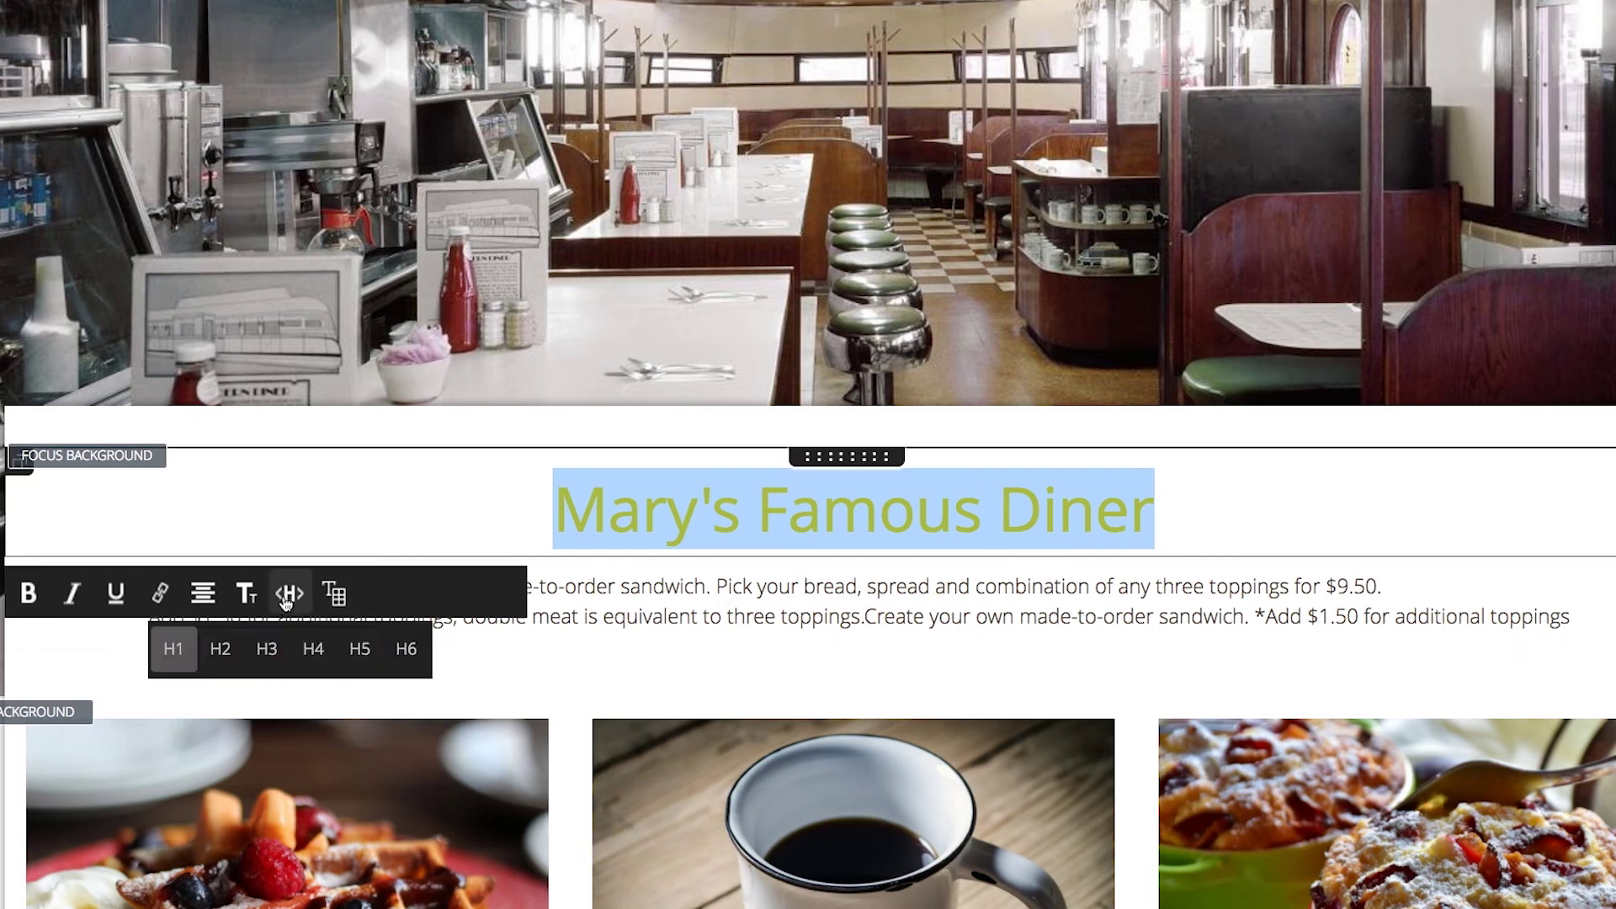
left_click(172, 655)
- Make the 'Our Menu' caption under the waffle photo an H2 heading
scroll(808, 454, "down", 5)
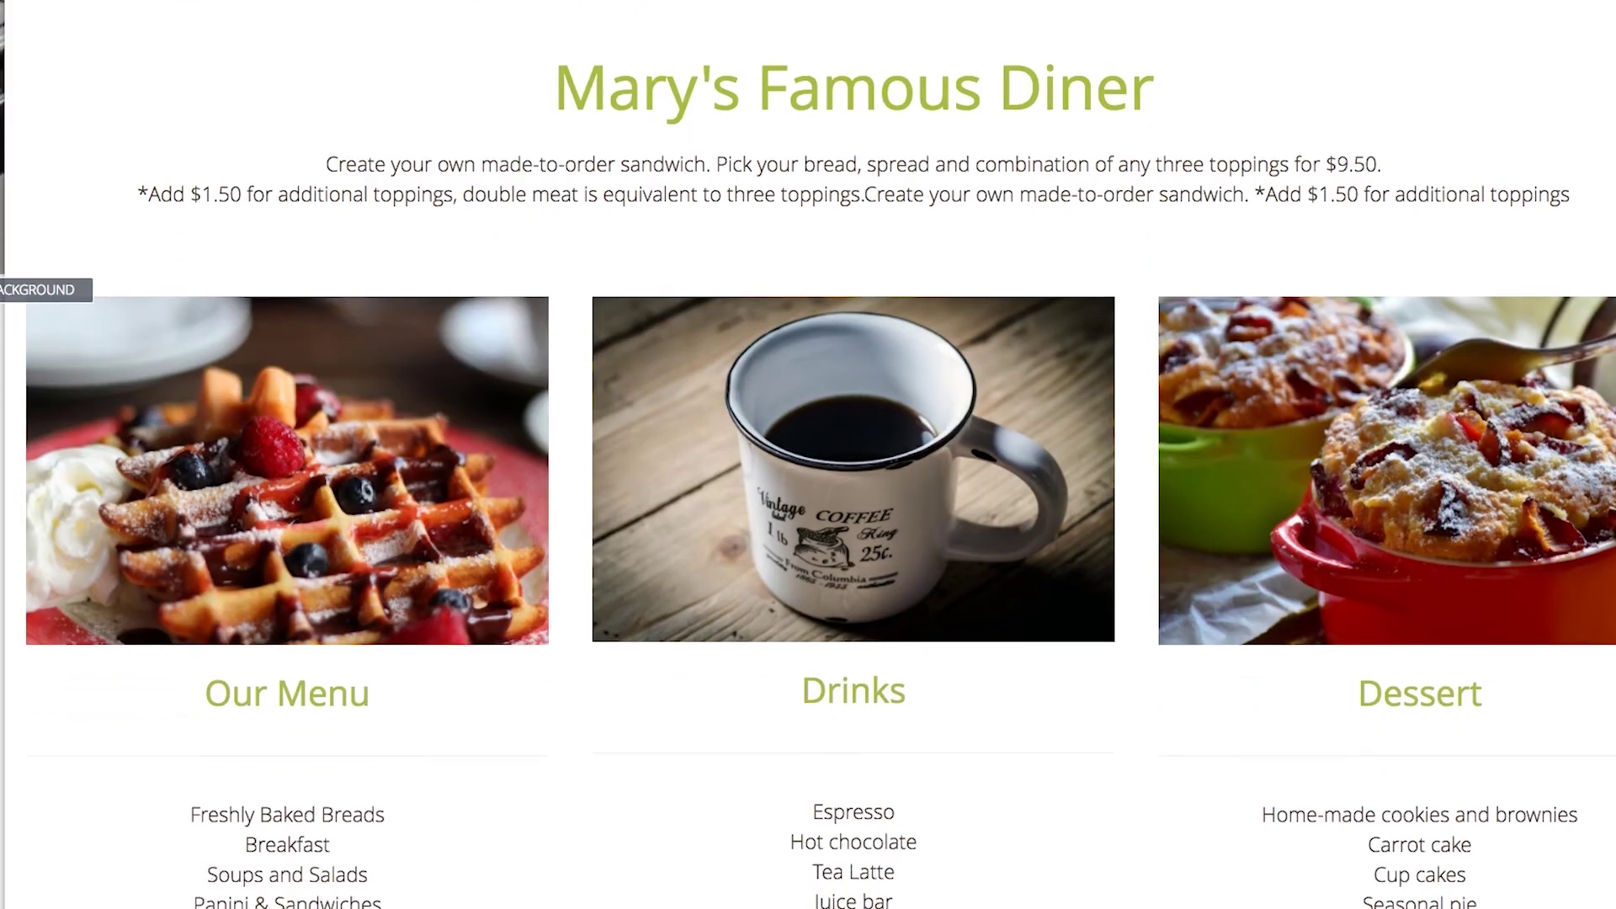
scroll(373, 491, "down", 3)
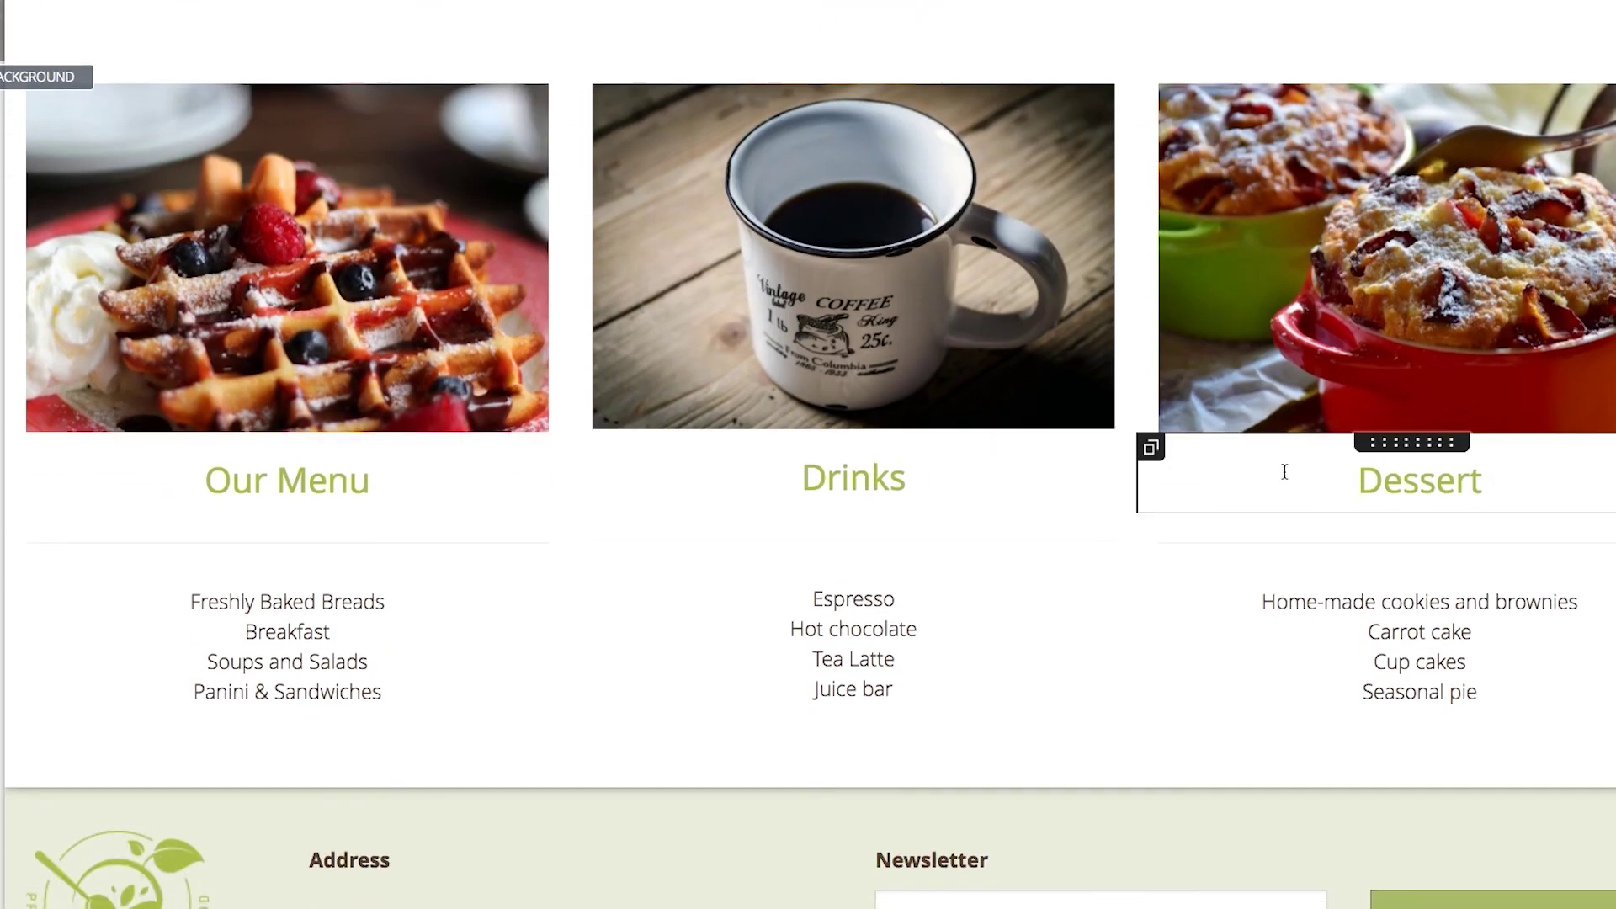
left_click(336, 495)
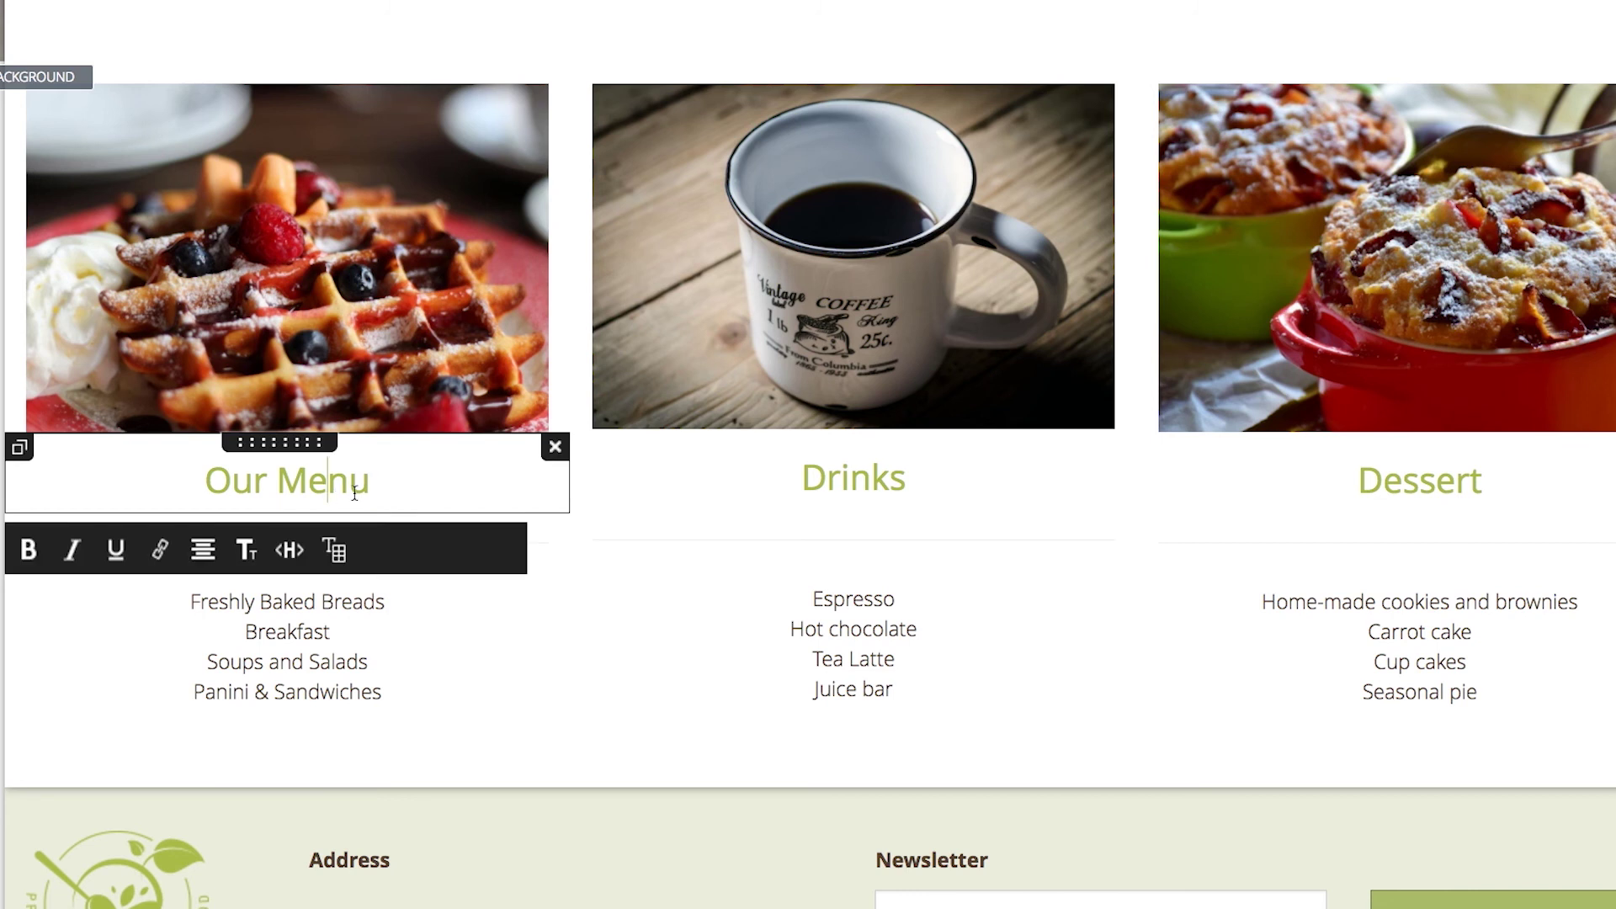
left_click_drag(401, 484, 182, 481)
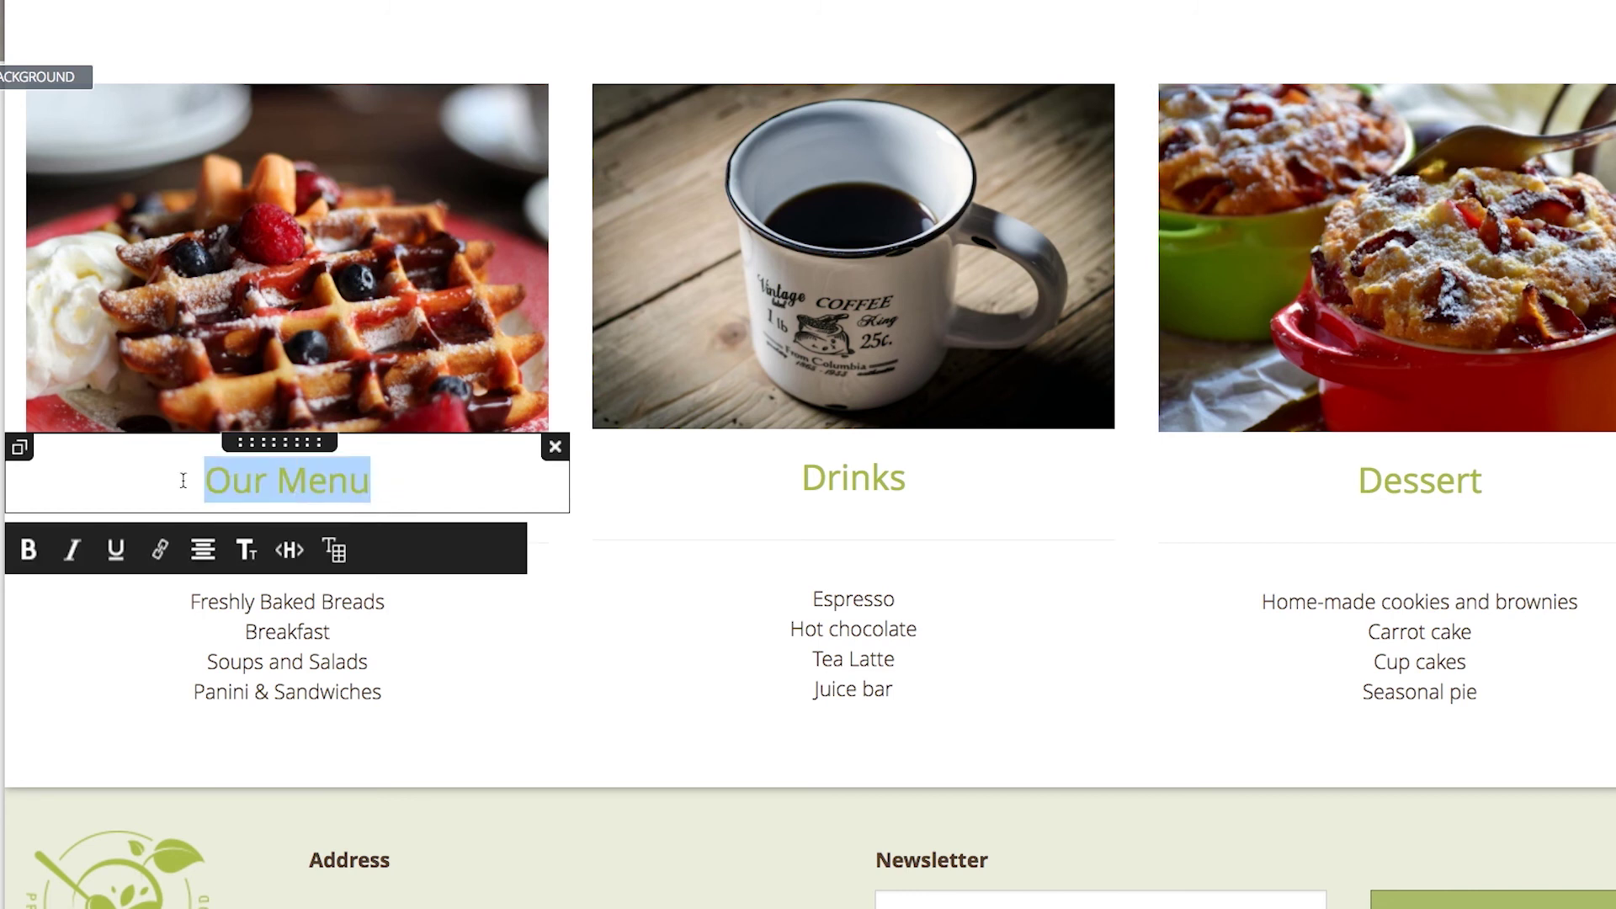
left_click(290, 549)
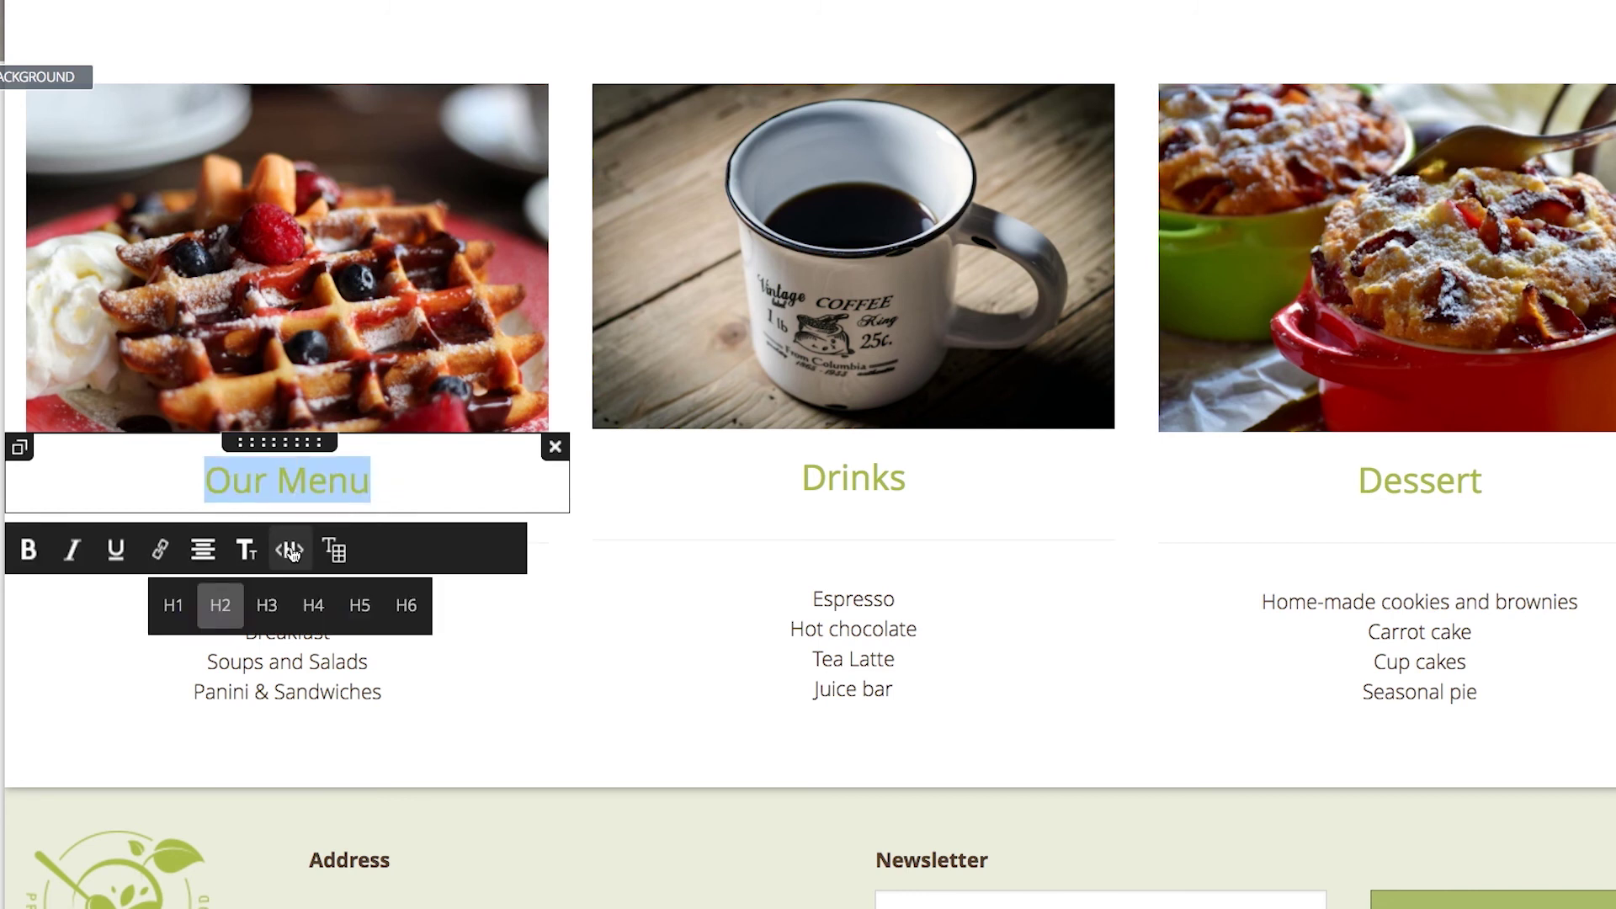
left_click(226, 605)
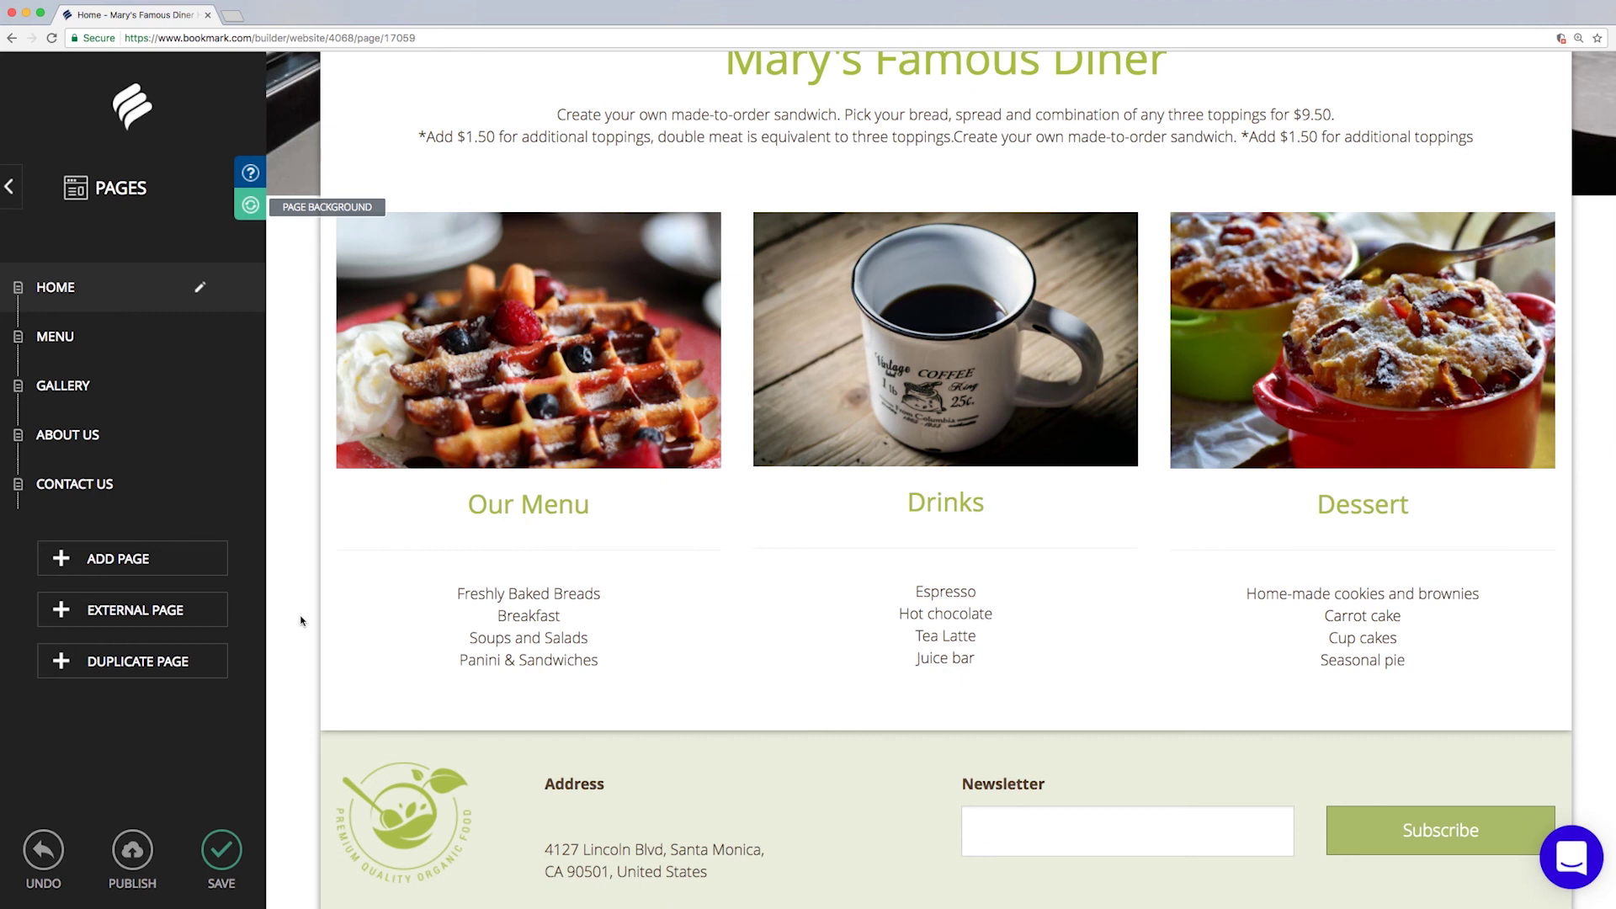
scroll(300, 622, "up", 5)
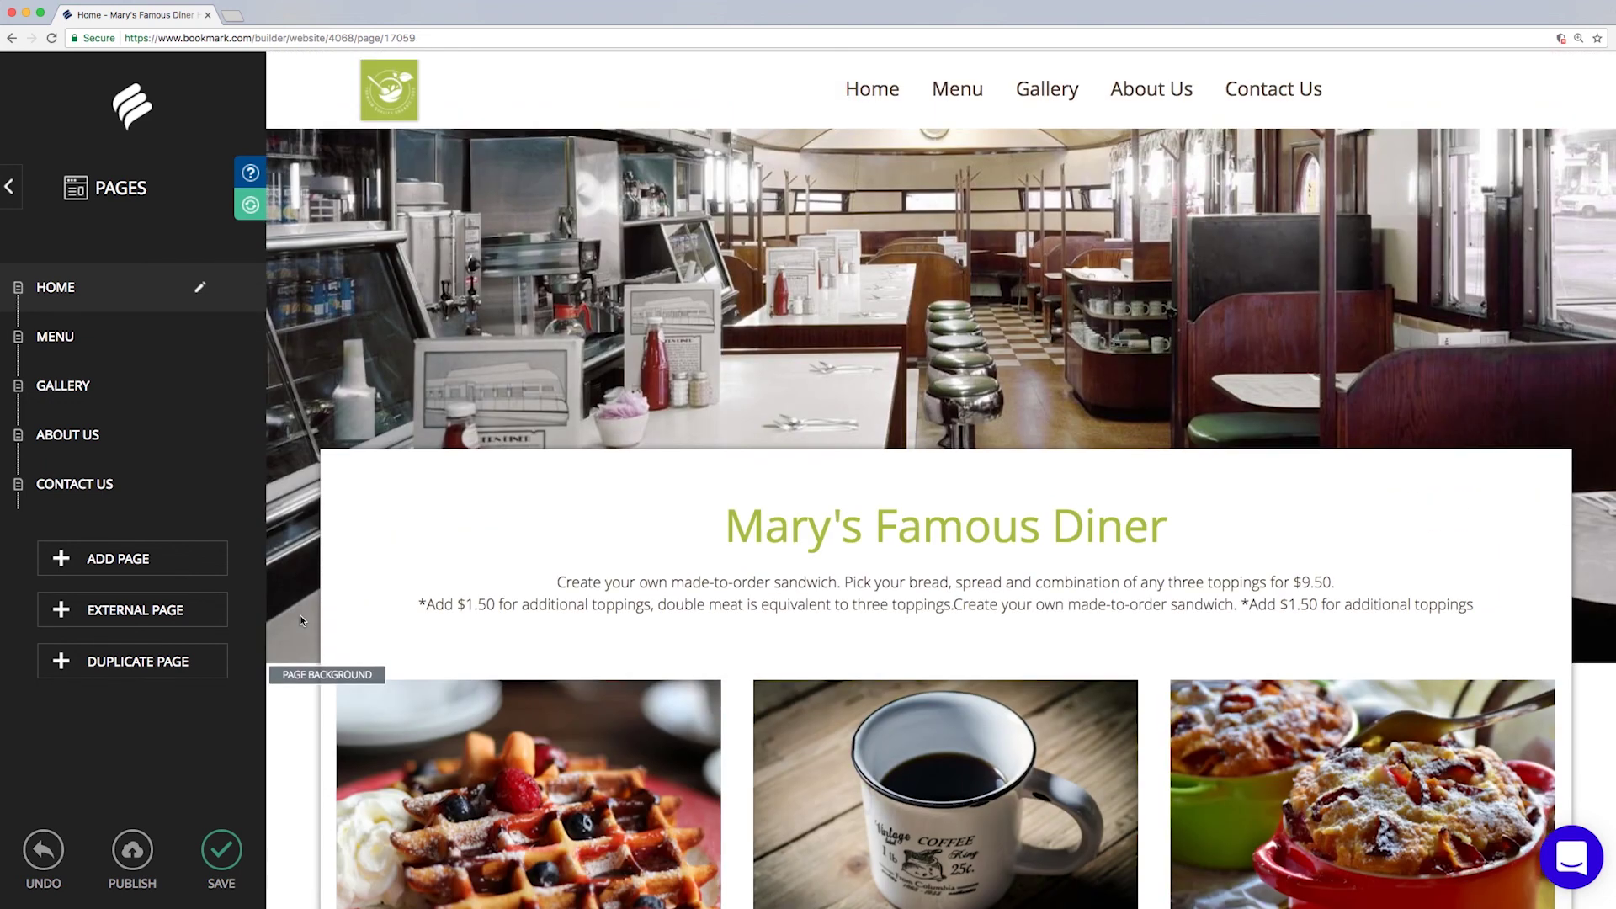
left_click(17, 193)
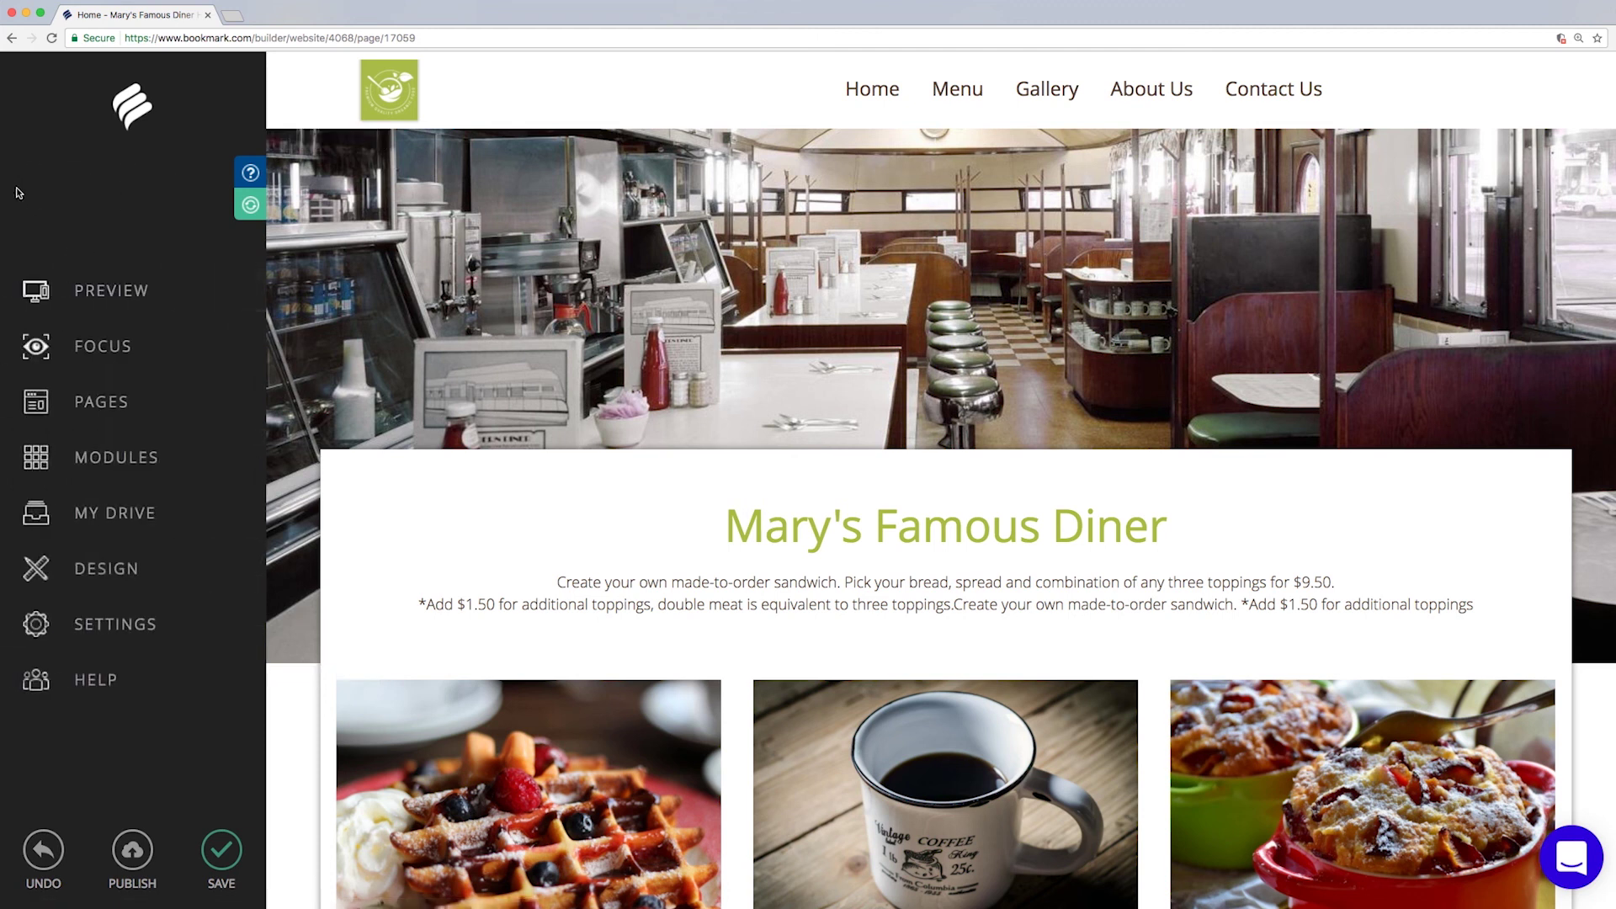
left_click(139, 624)
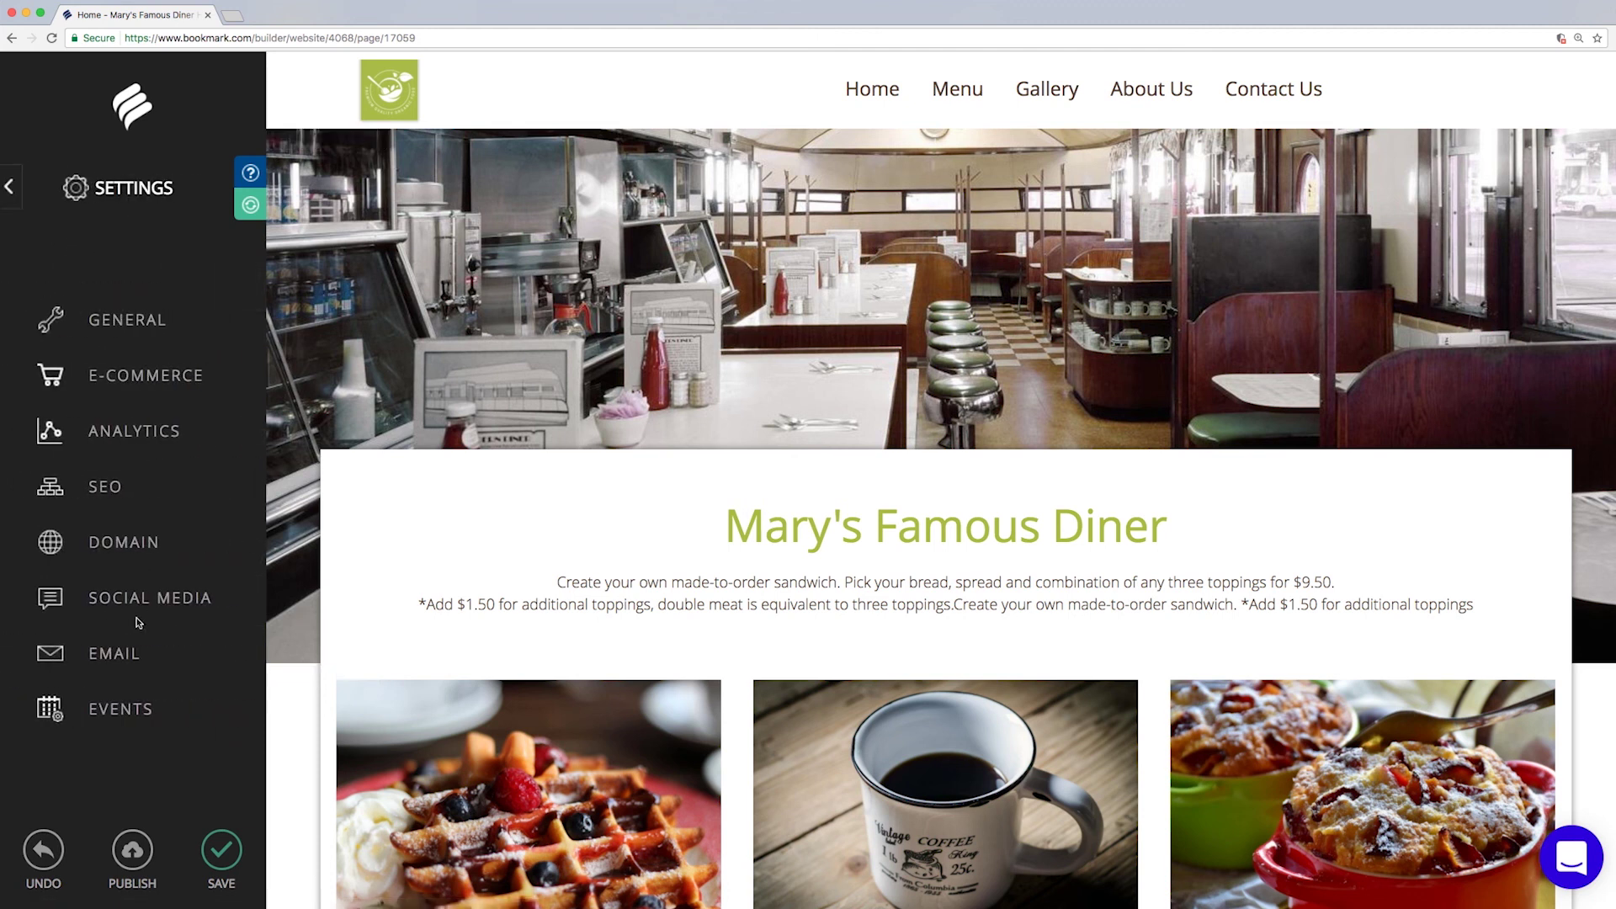
left_click(104, 495)
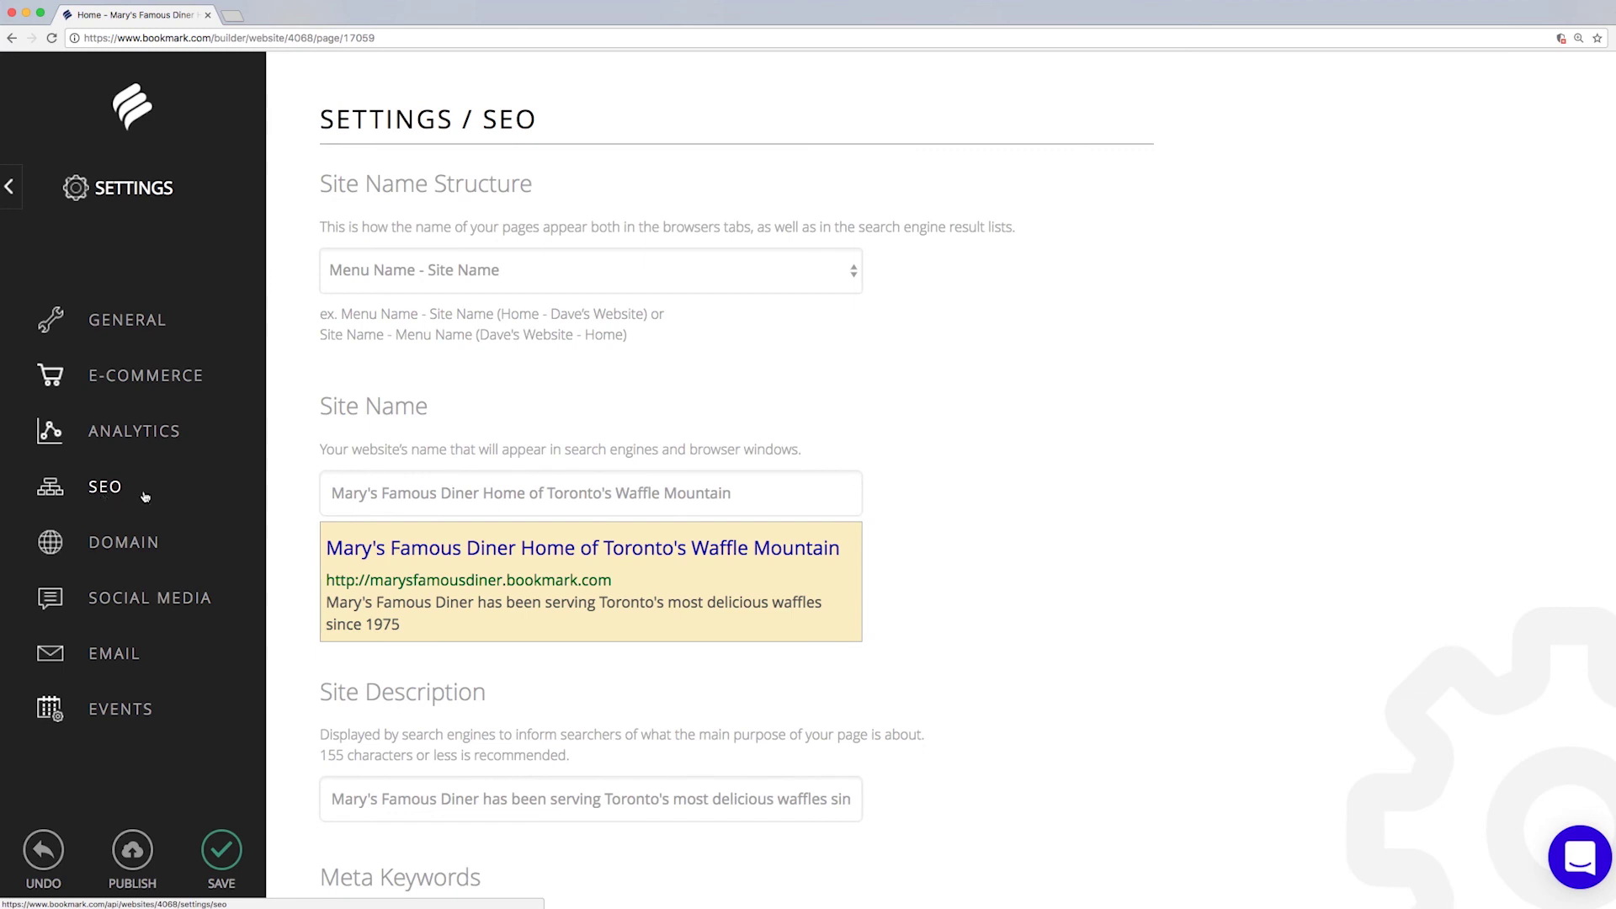
scroll(269, 490, "down", 4)
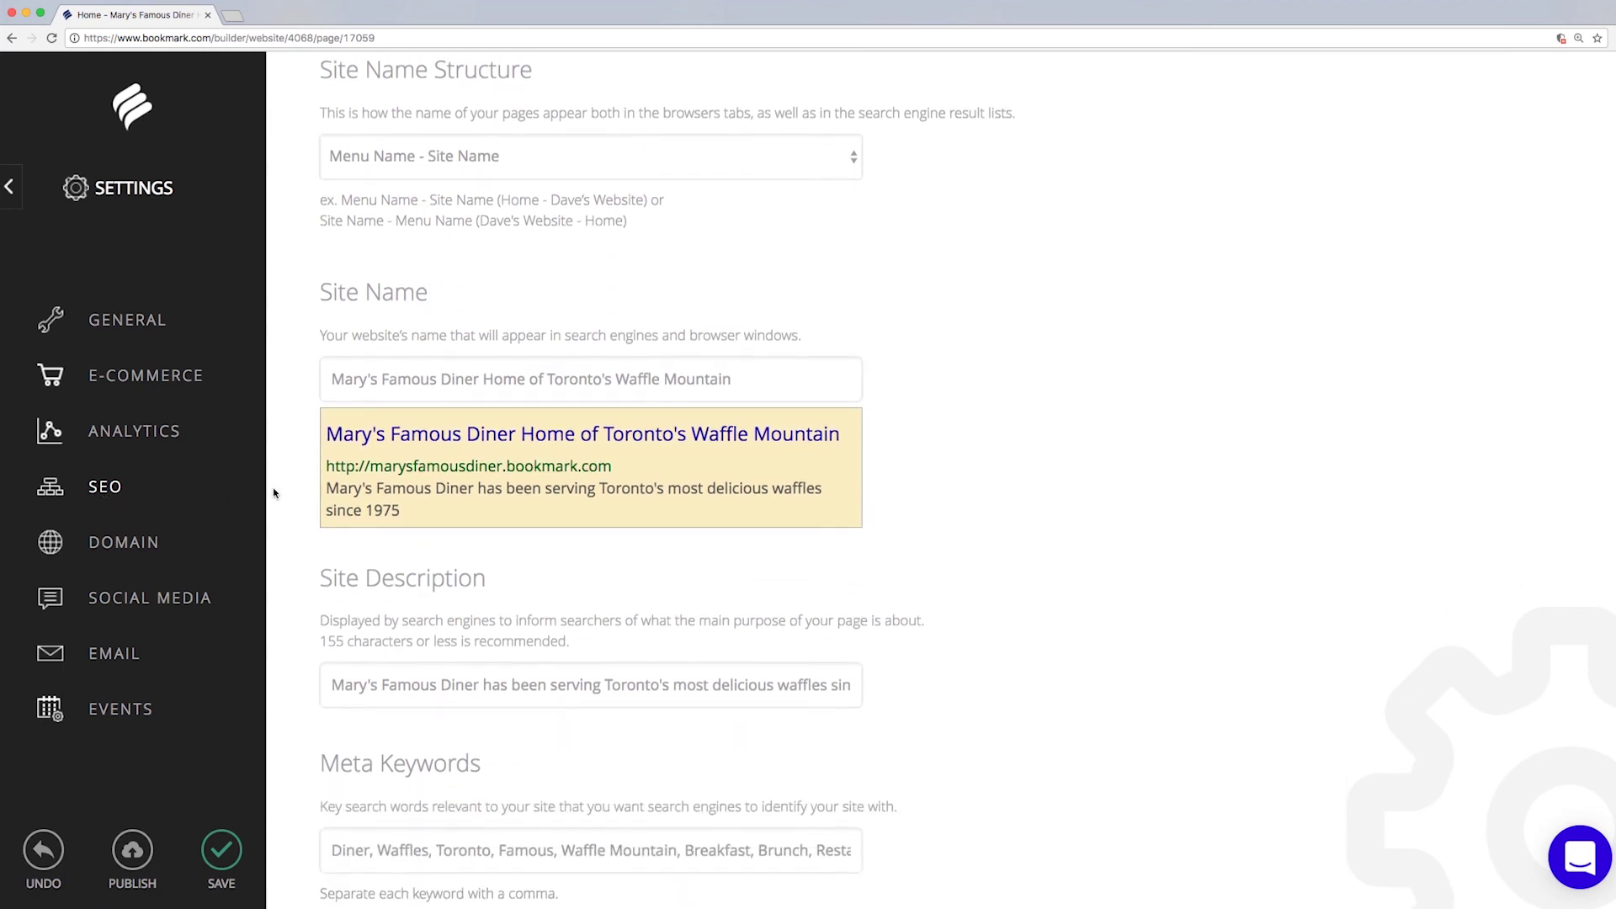
left_click(9, 186)
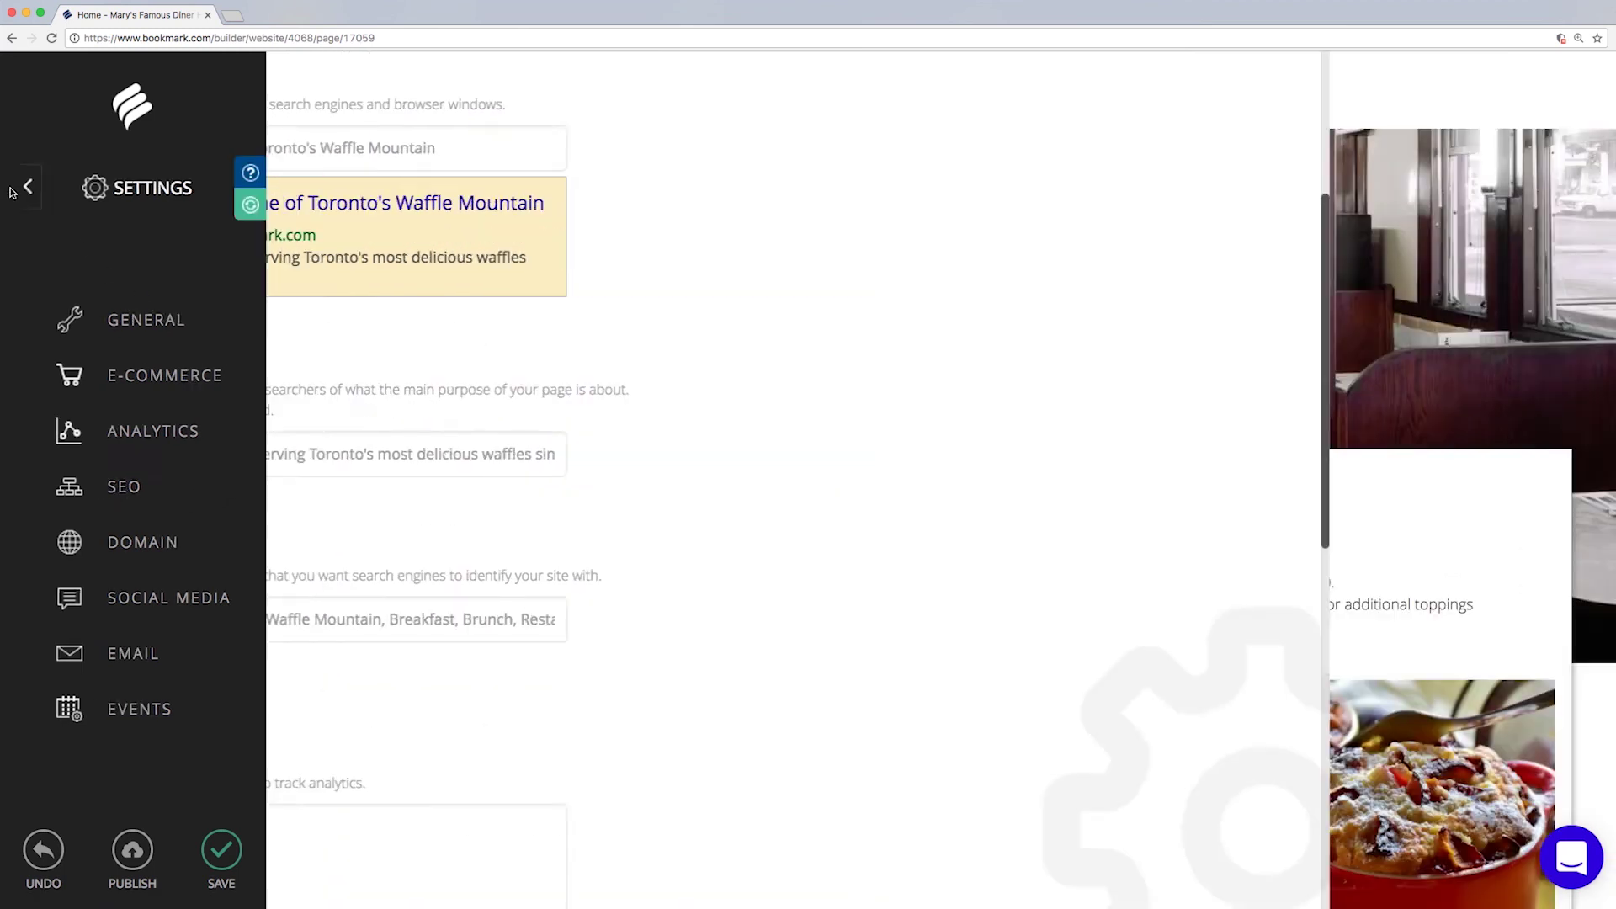
left_click(126, 400)
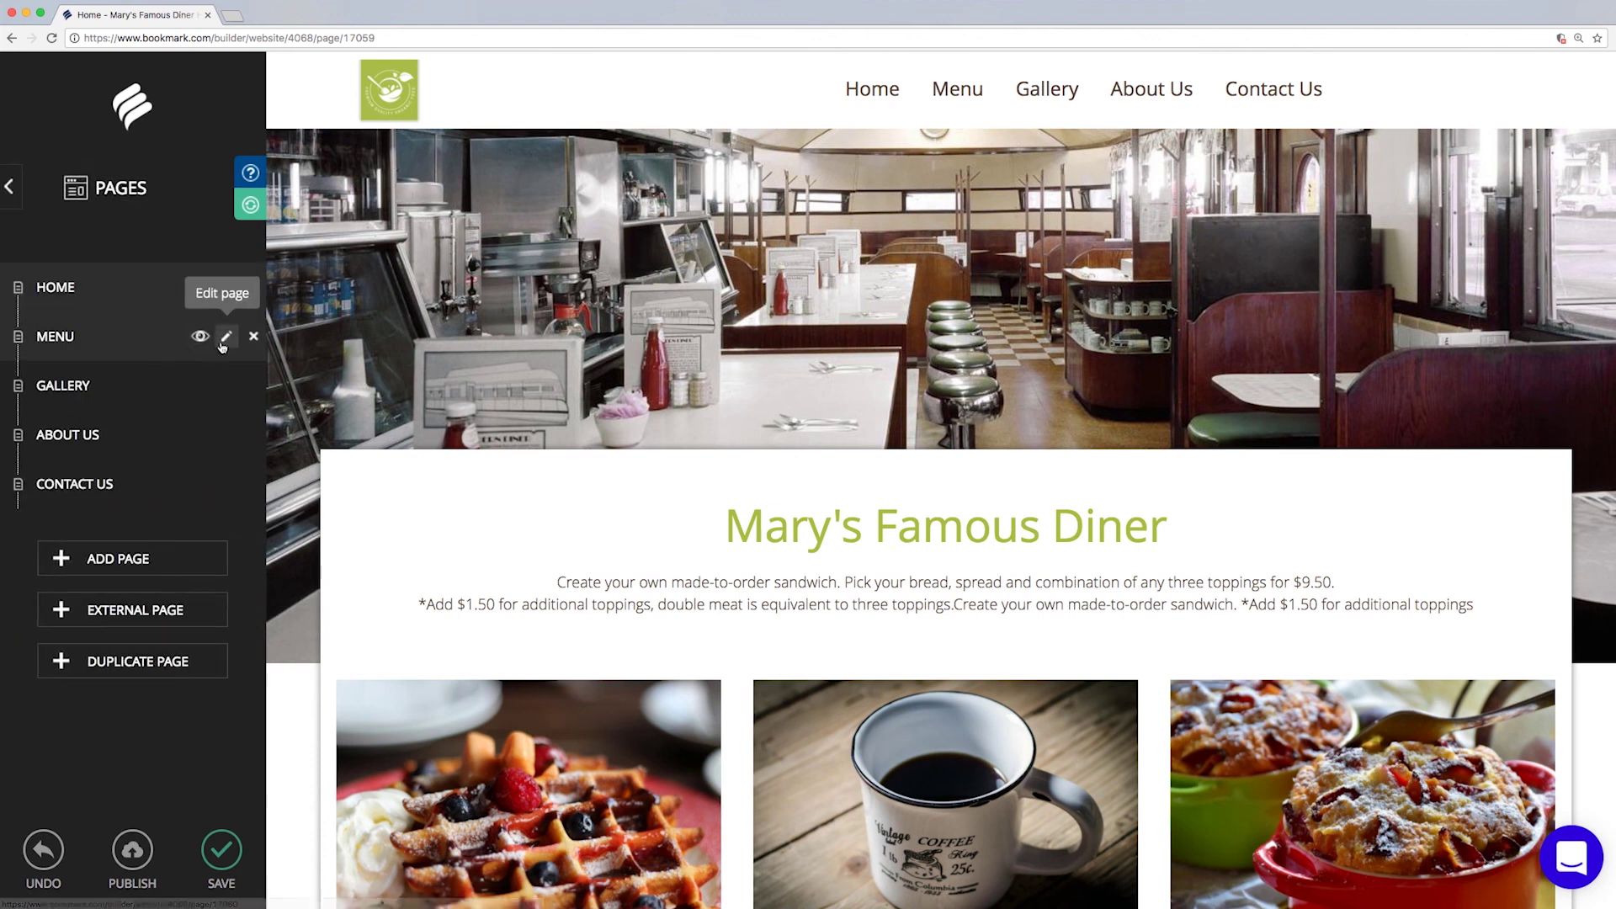
left_click(226, 336)
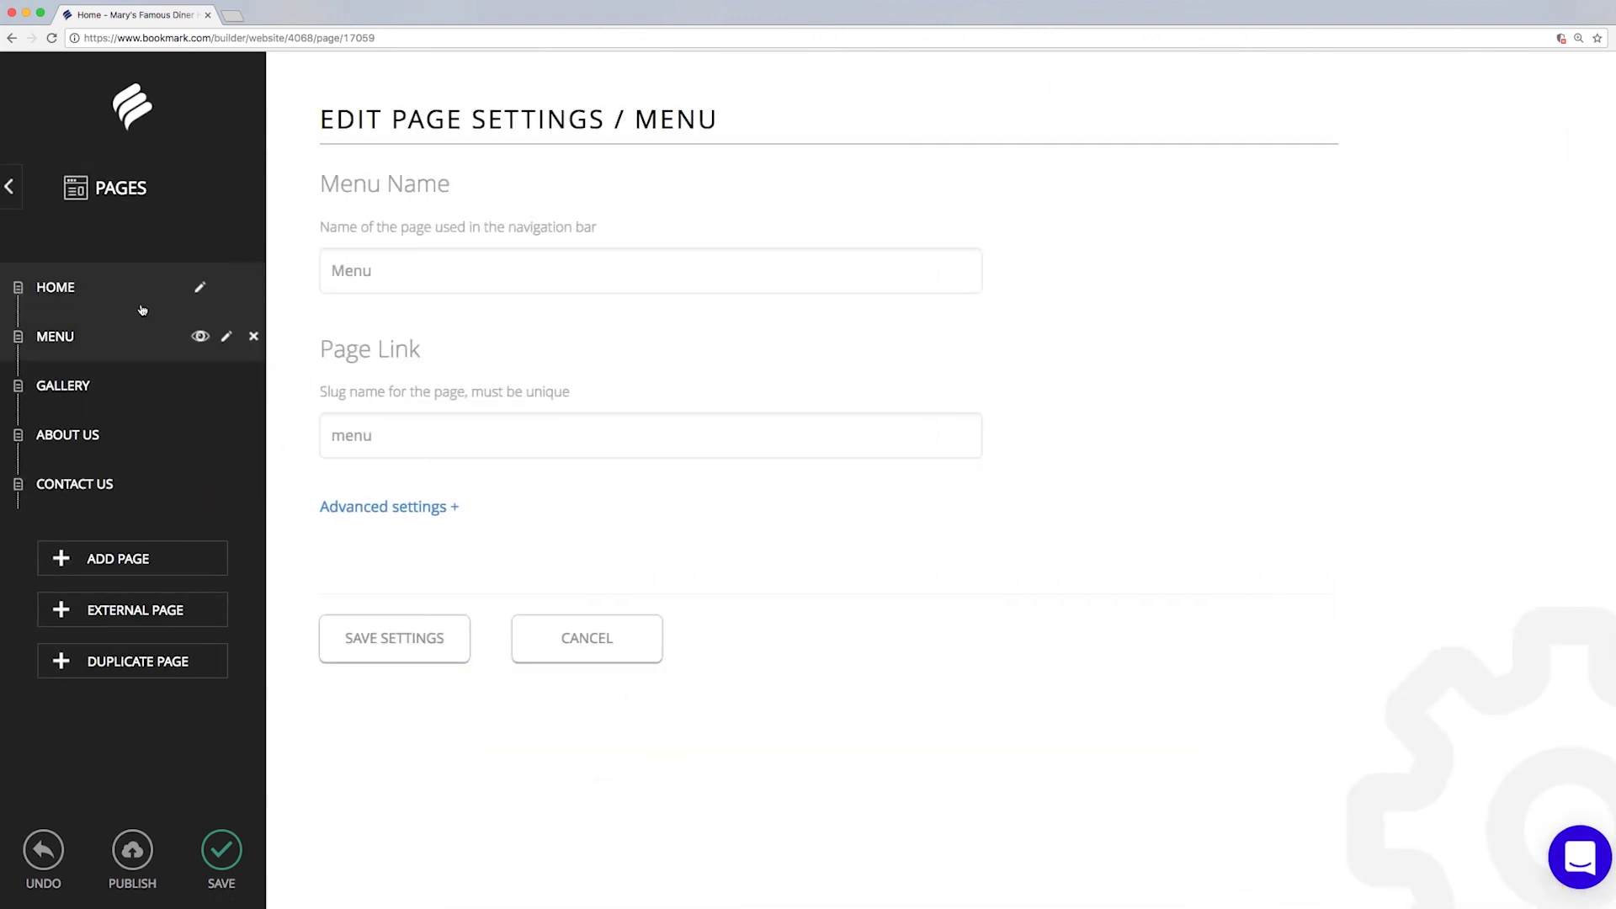
left_click(13, 189)
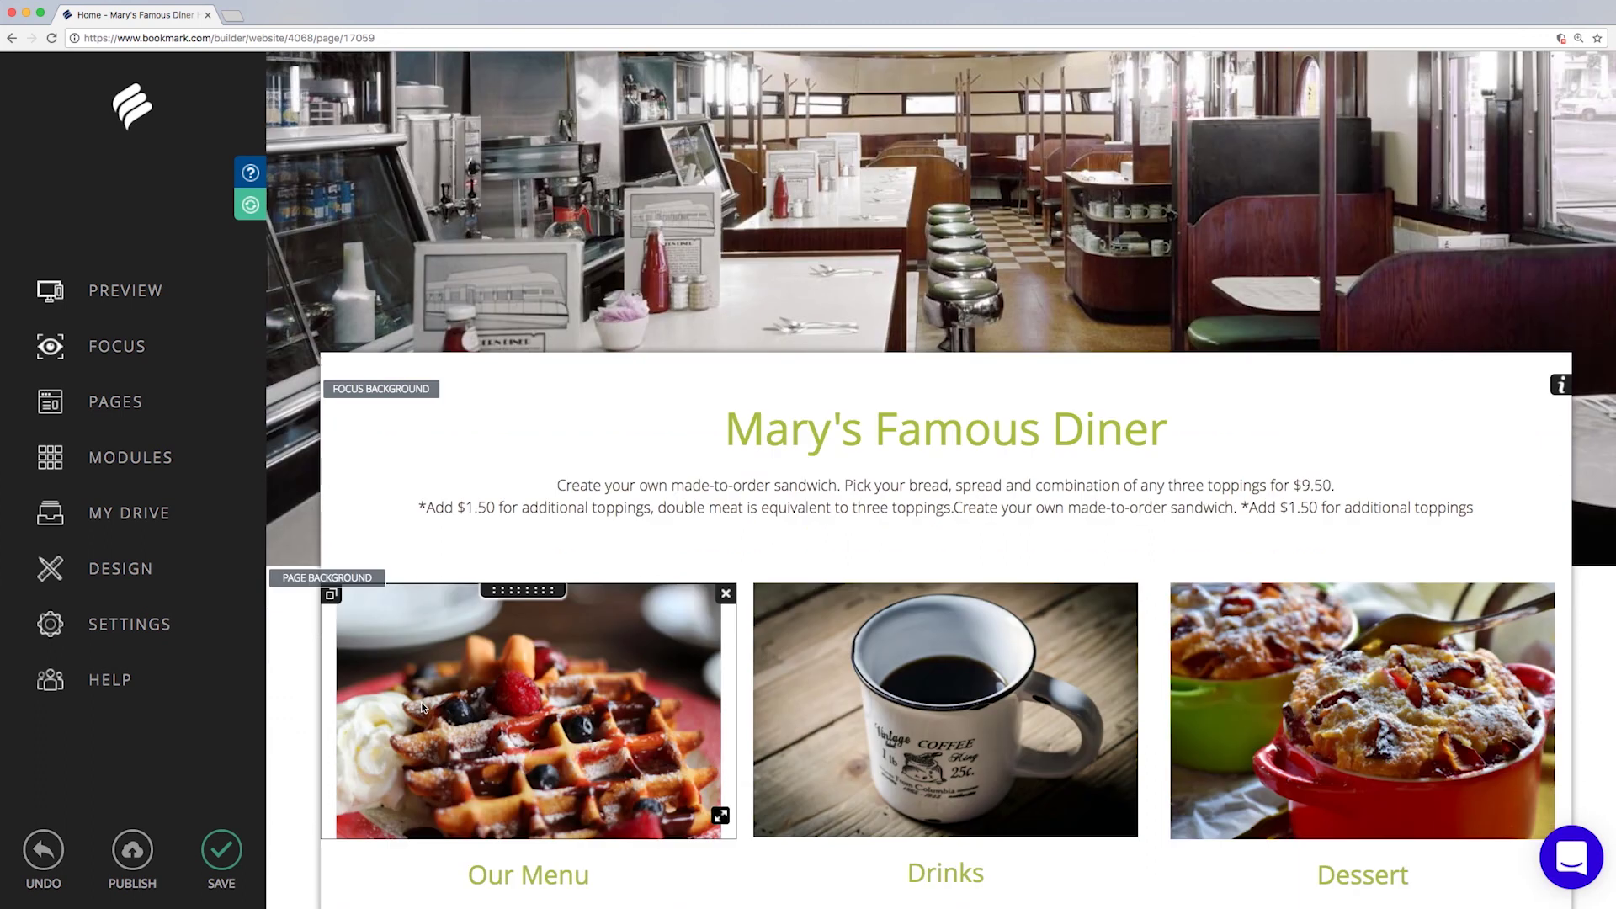
scroll(423, 707, "down", 2)
left_click(426, 642)
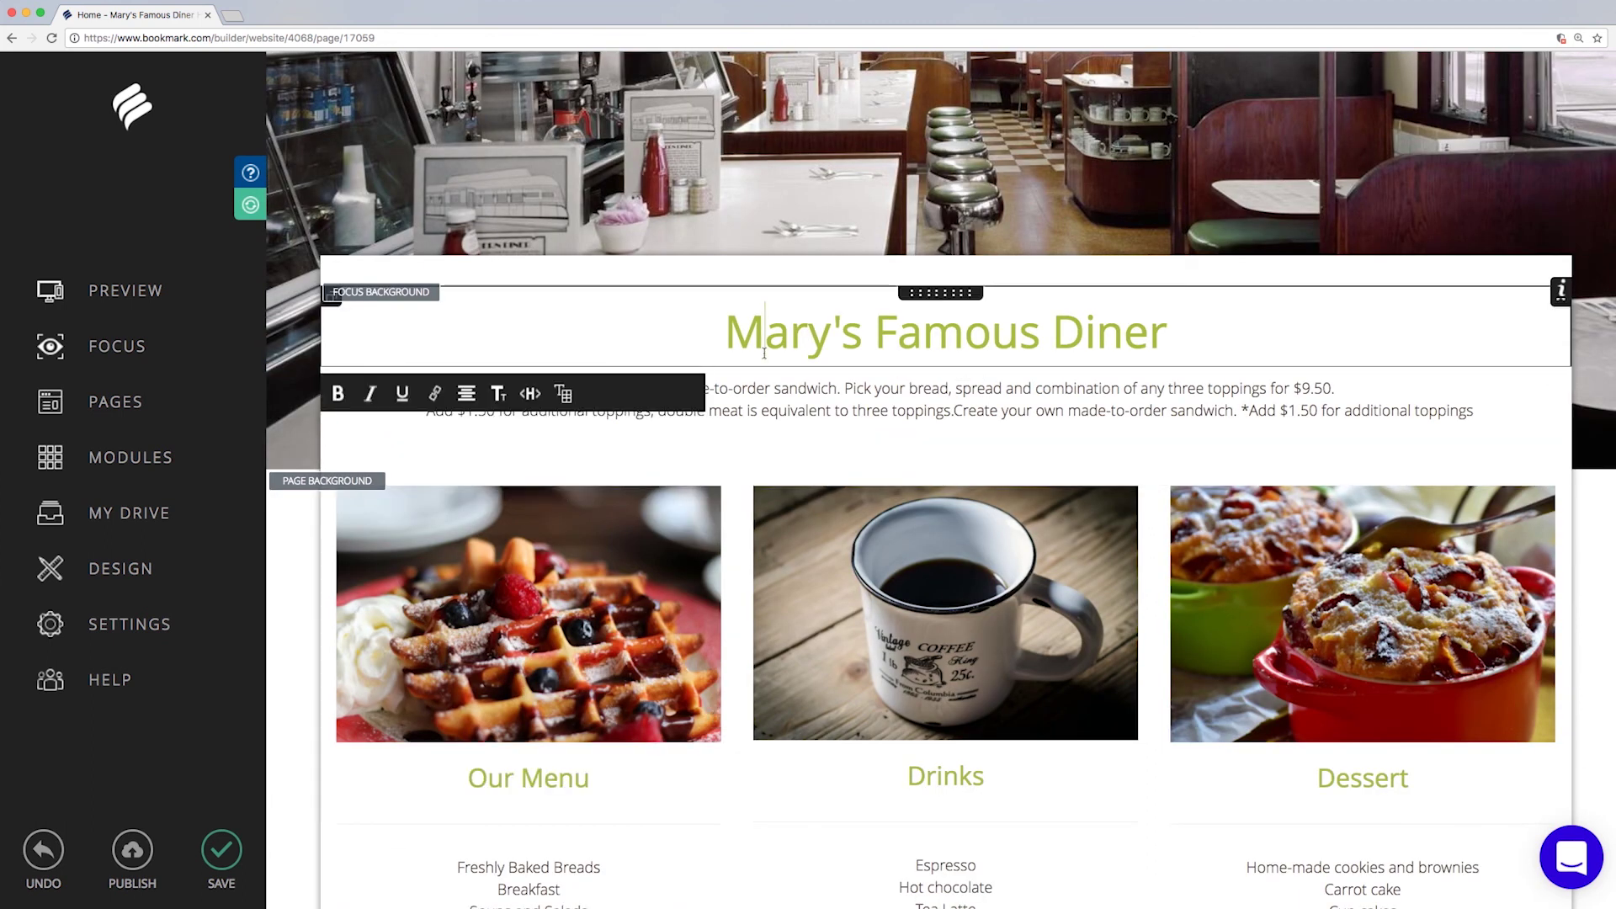
left_click(304, 571)
scroll(305, 571, "down", 3)
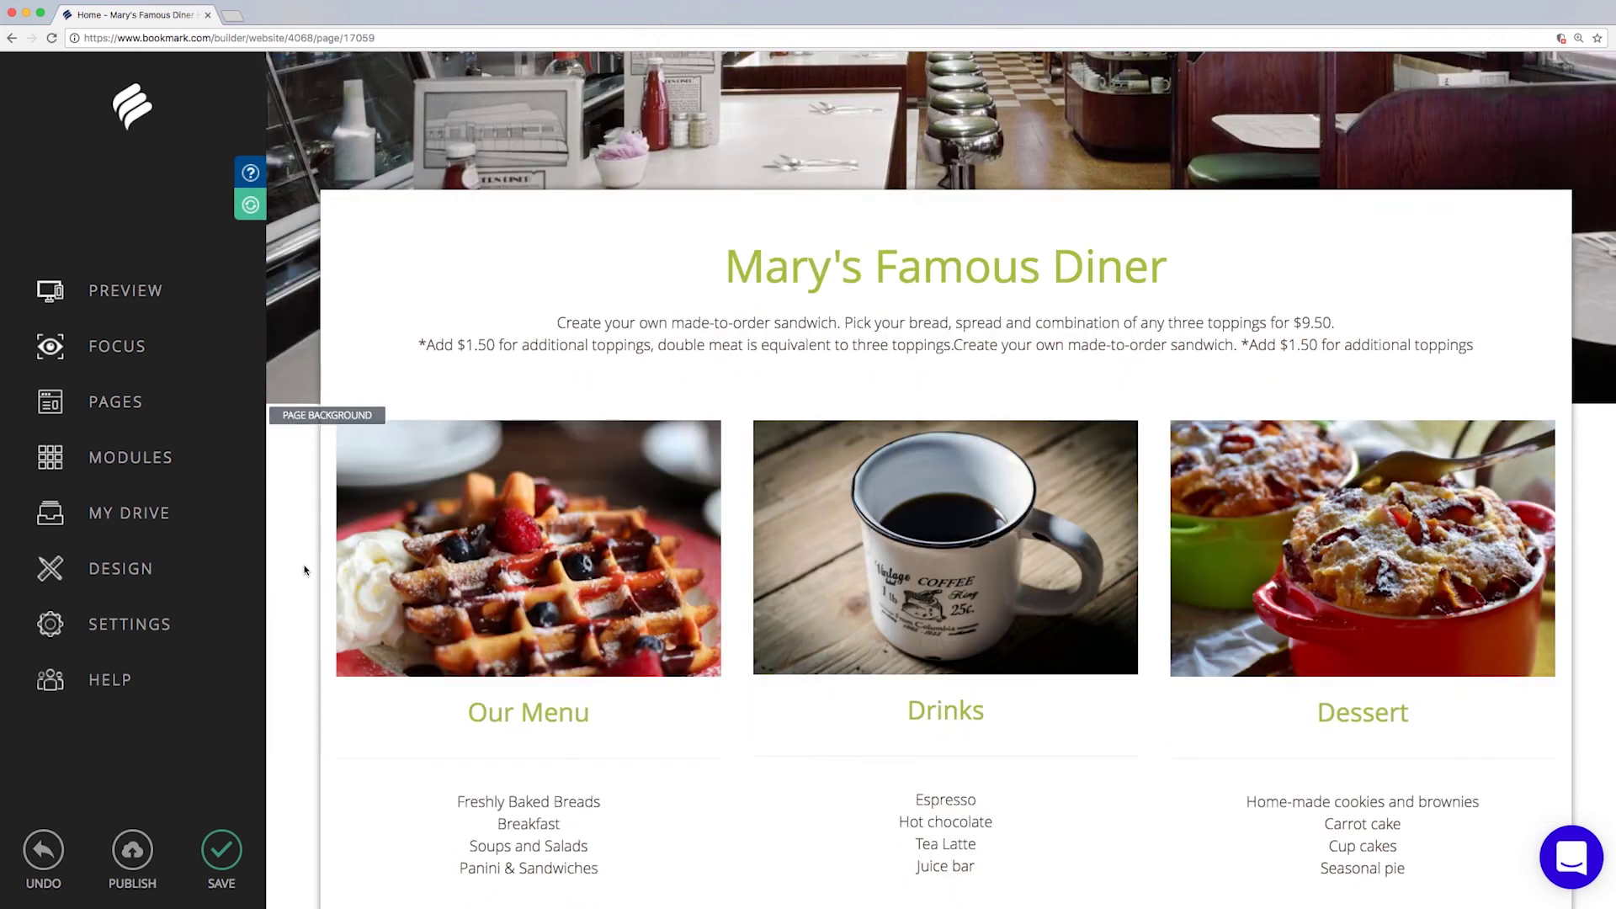